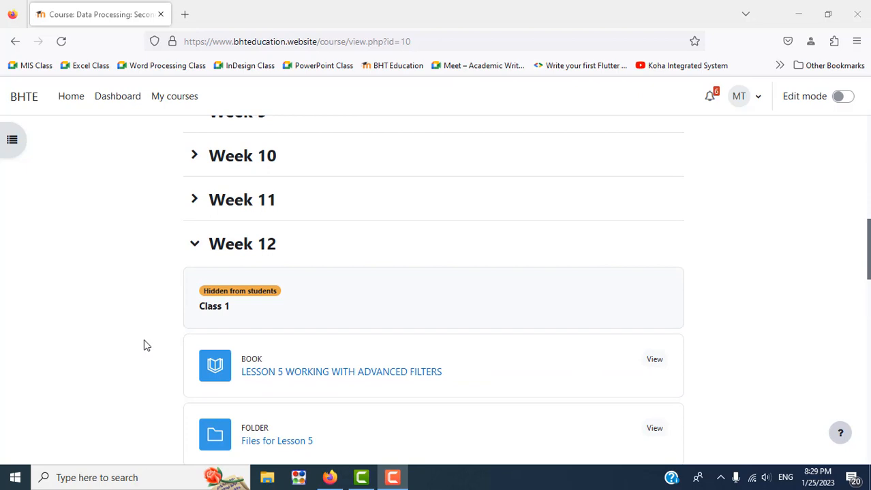
Open the Week 12 folder "Files for Lesson 5" in a new browser tab and view it
scroll(143, 341, down, 3)
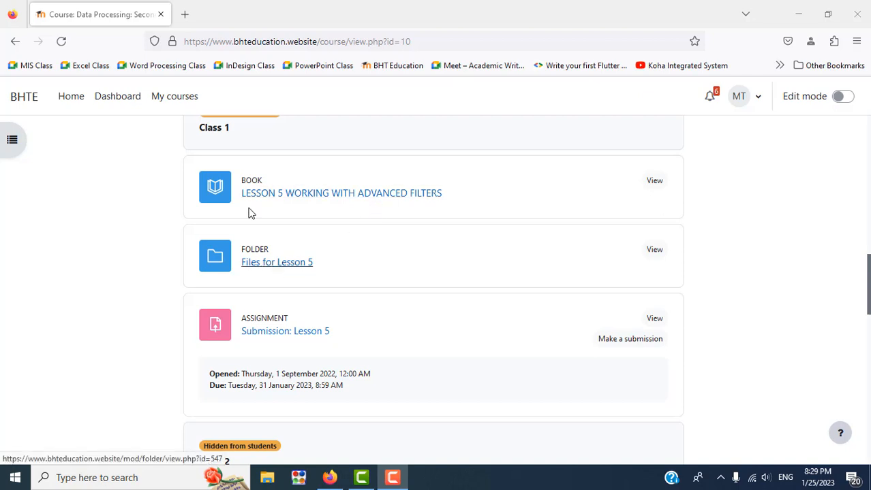
click(259, 268)
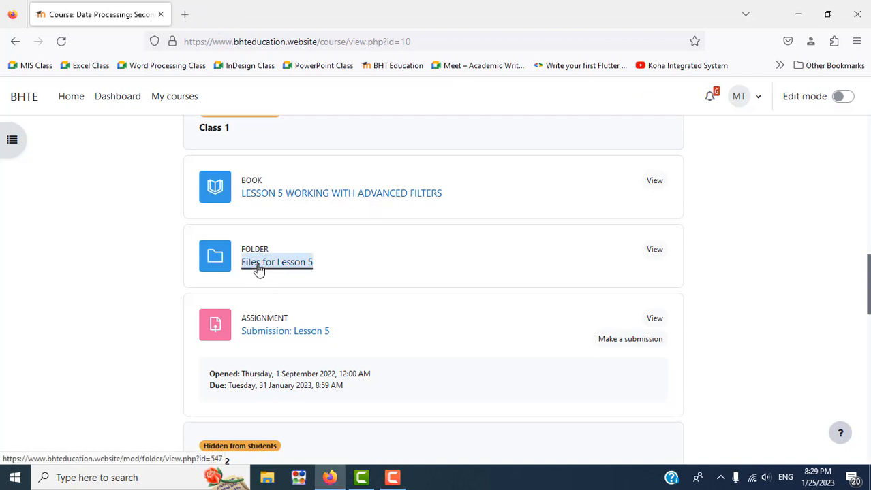
right_click(259, 268)
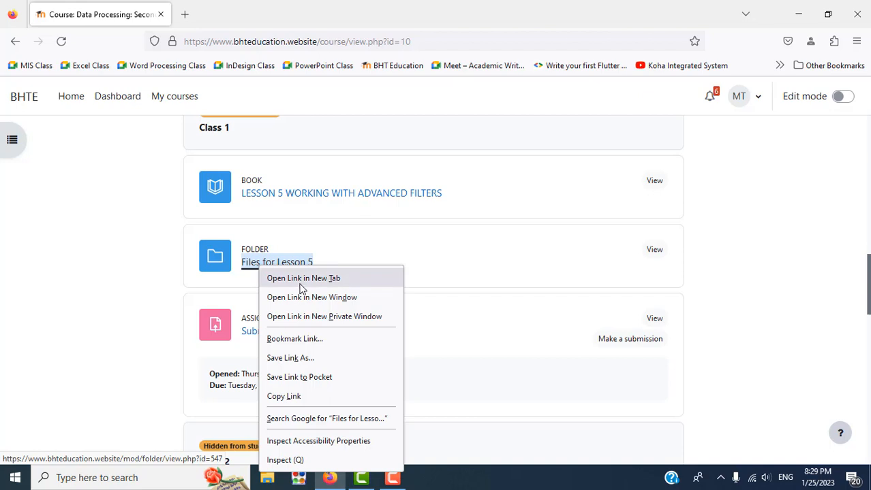
click(302, 278)
click(233, 13)
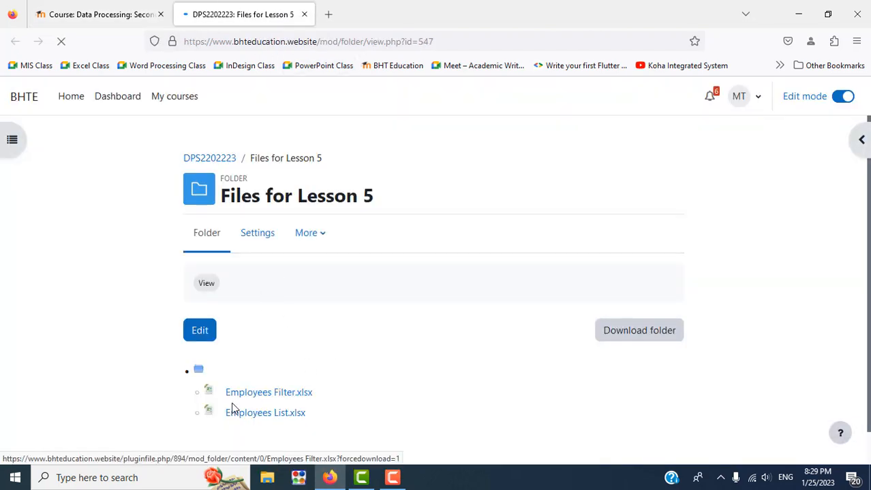
Return to the course page, open the book "LESSON 5 WORKING WITH ADVANCED FILTERS" and read its objectives
click(124, 14)
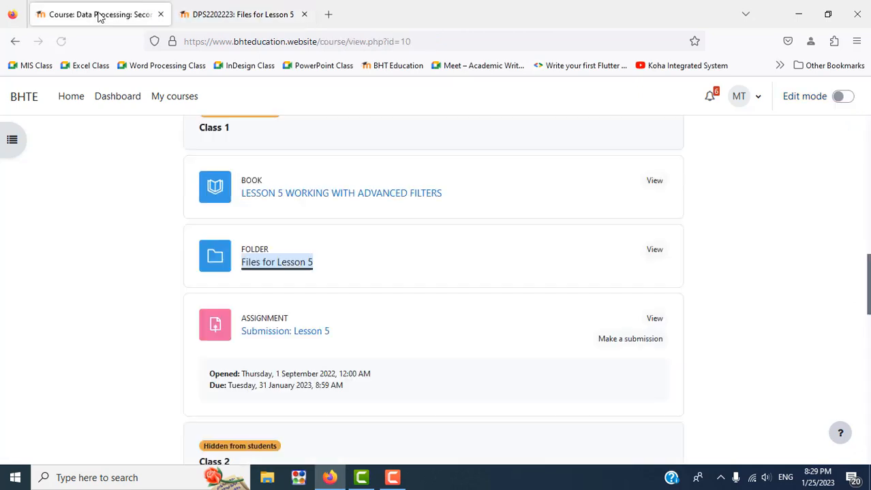
click(303, 198)
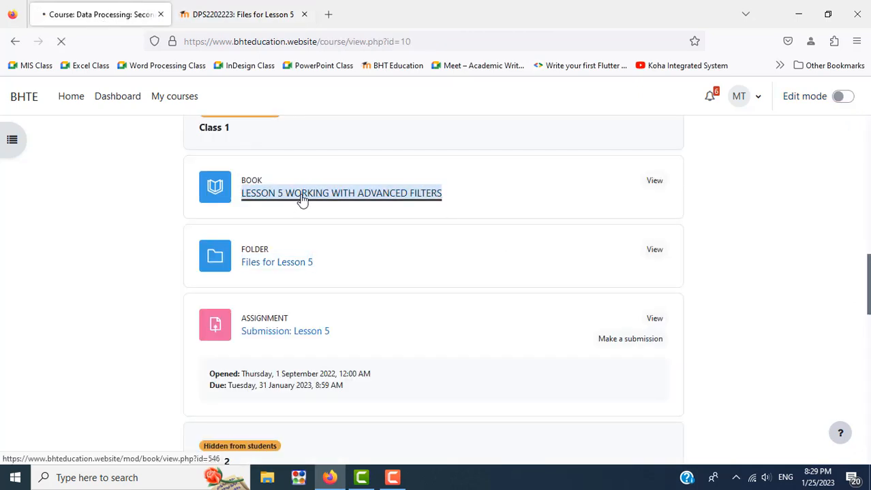
scroll(404, 280, down, 1)
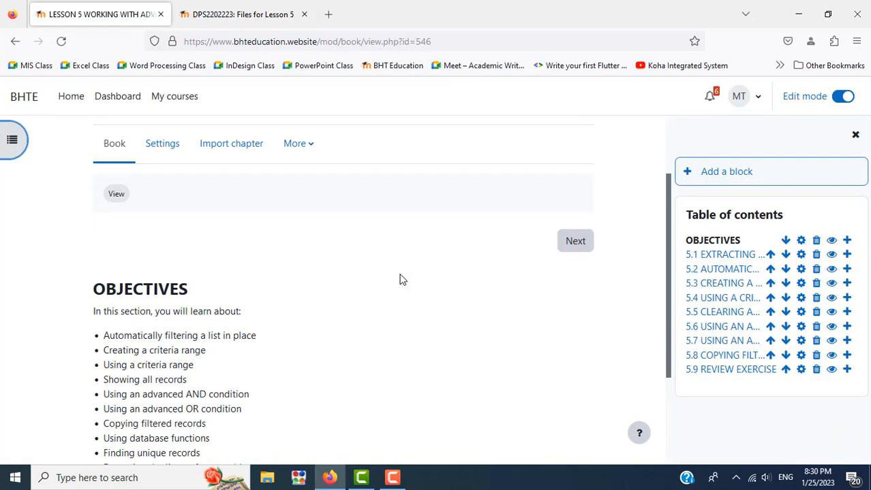
scroll(402, 280, down, 3)
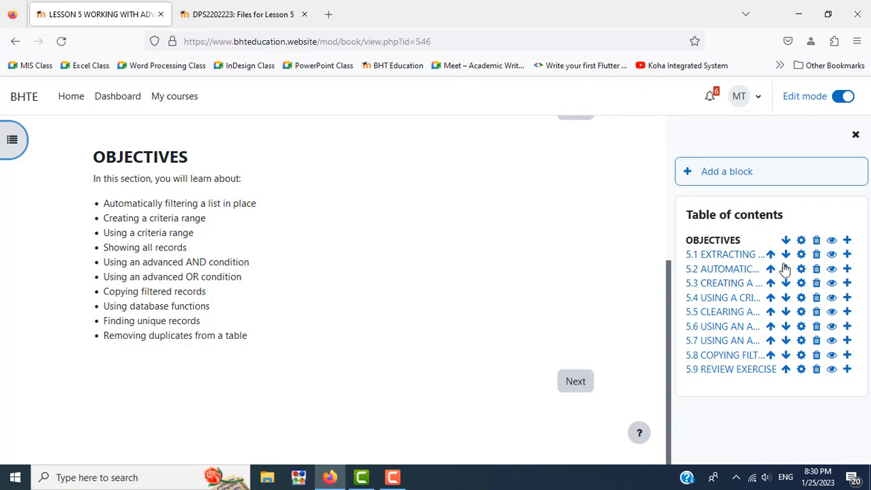
Open chapter 5.1 EXTRACTING WITH FILTERS and read its concepts and case example
click(721, 255)
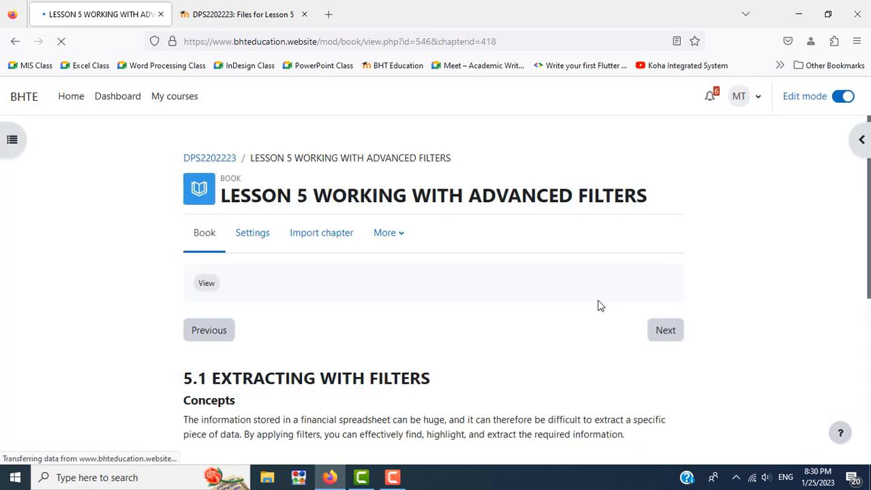
scroll(600, 306, down, 3)
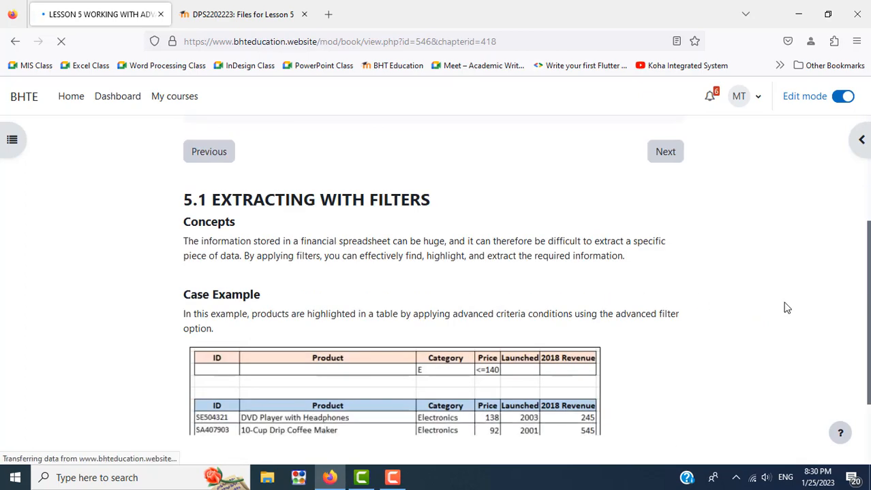
scroll(786, 308, up, 1)
scroll(786, 308, up, 2)
scroll(783, 307, down, 4)
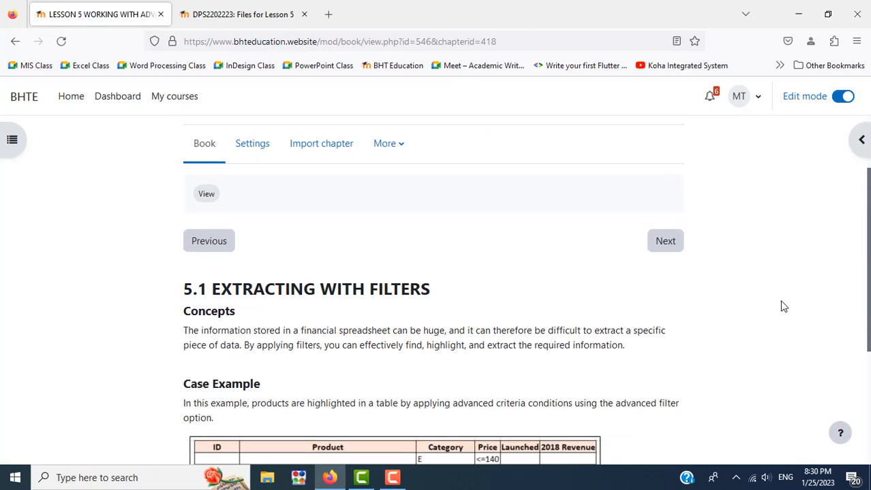
scroll(617, 266, up, 2)
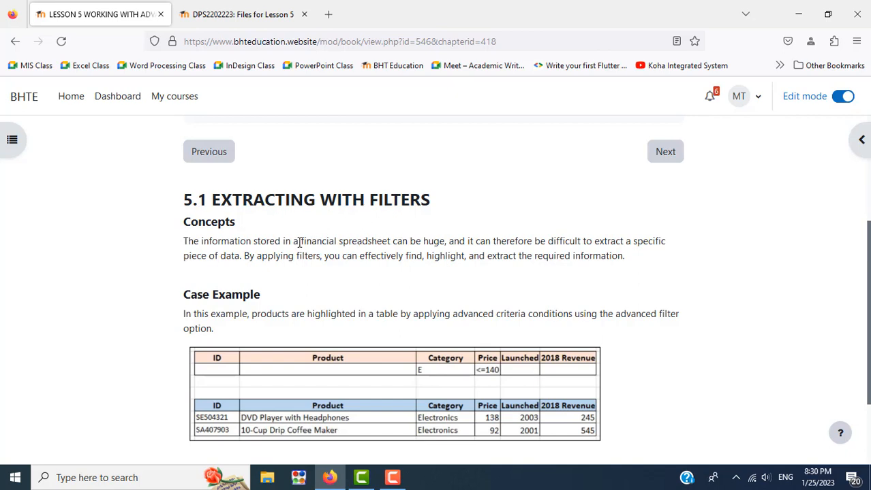
drag(299, 242, 396, 243)
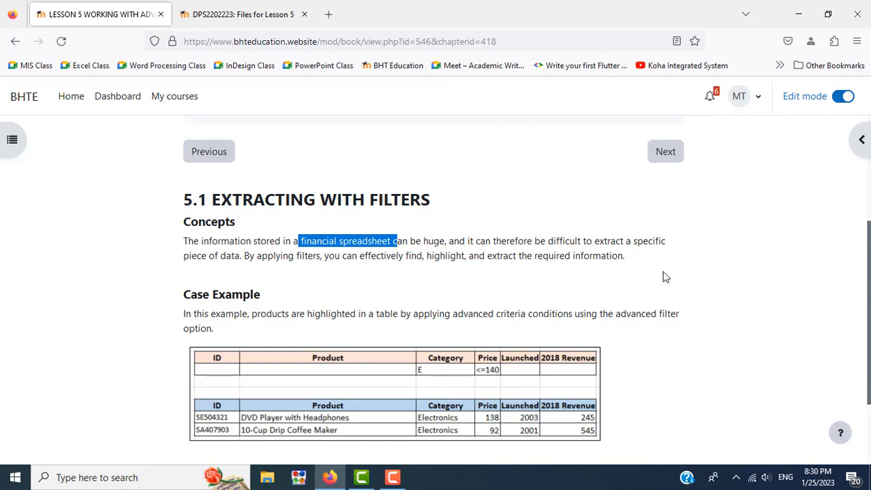
click(630, 258)
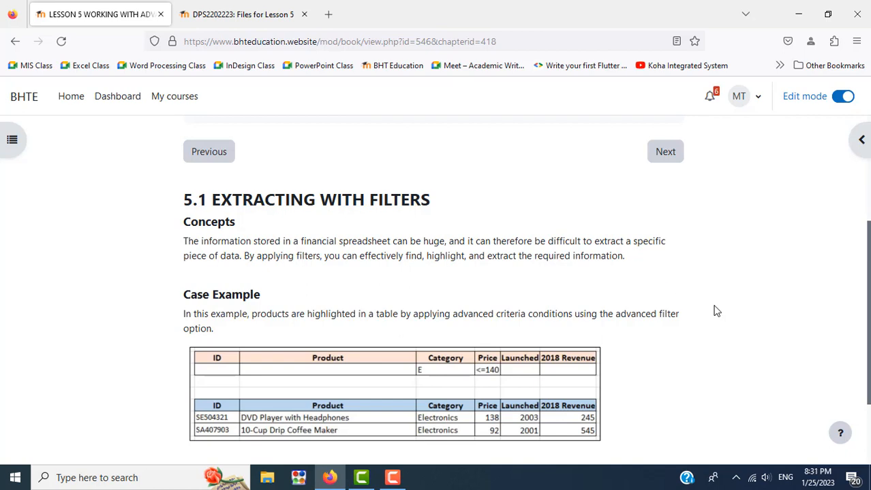
scroll(715, 311, down, 3)
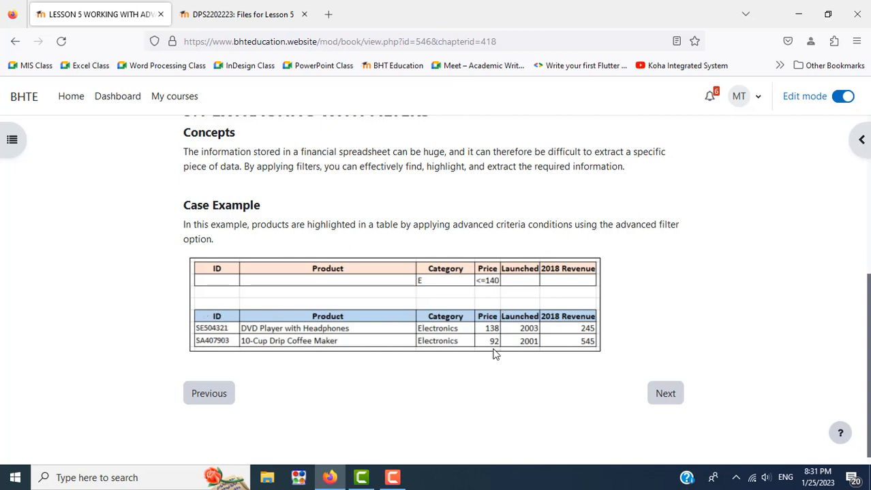
Go to chapter 5.2 AUTOMATICALLY FILTER A LIST IN PLACE and read its concepts and first steps
click(668, 396)
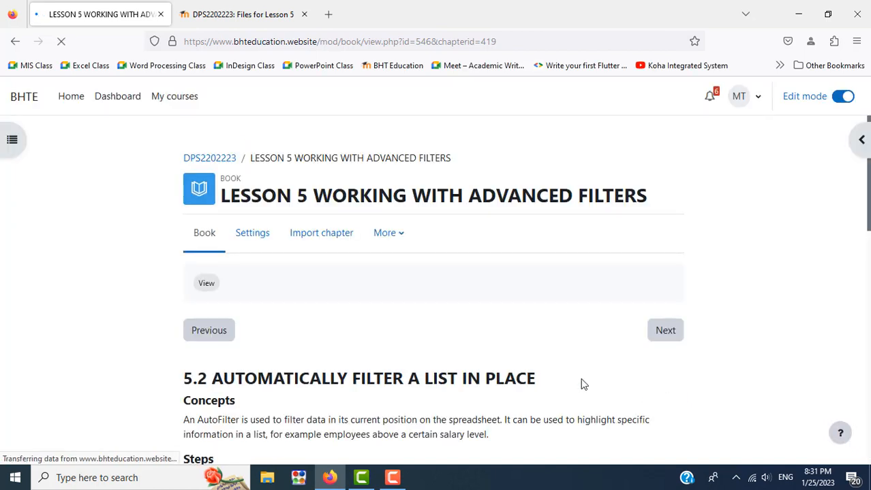
scroll(582, 385, down, 4)
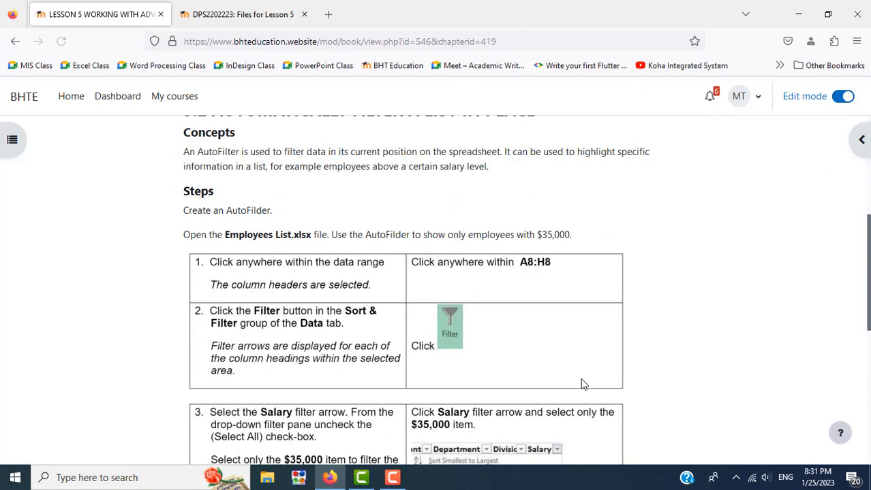
scroll(684, 355, up, 1)
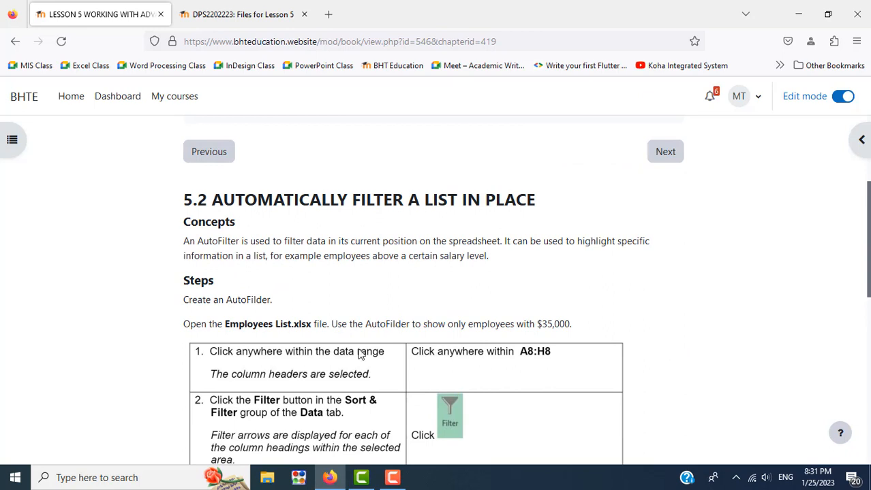
Download Employees List.xlsx from the Files for Lesson 5 folder, open it in Excel and enable editing
click(253, 24)
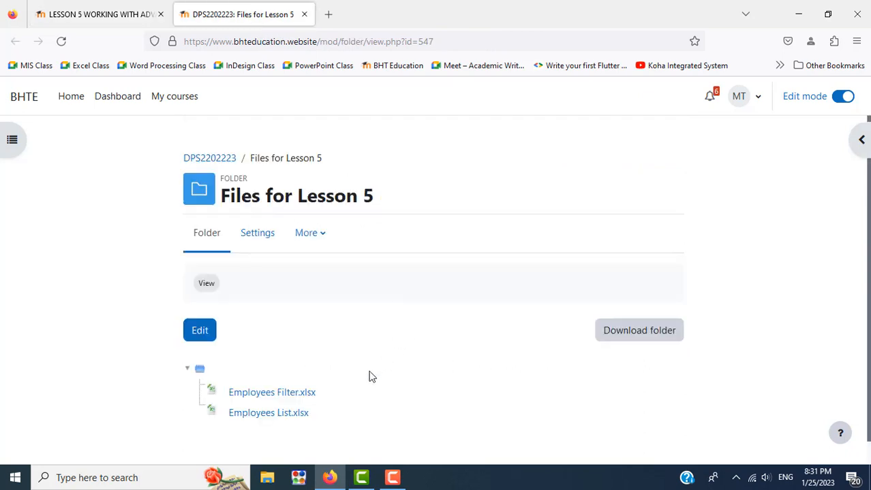
click(291, 421)
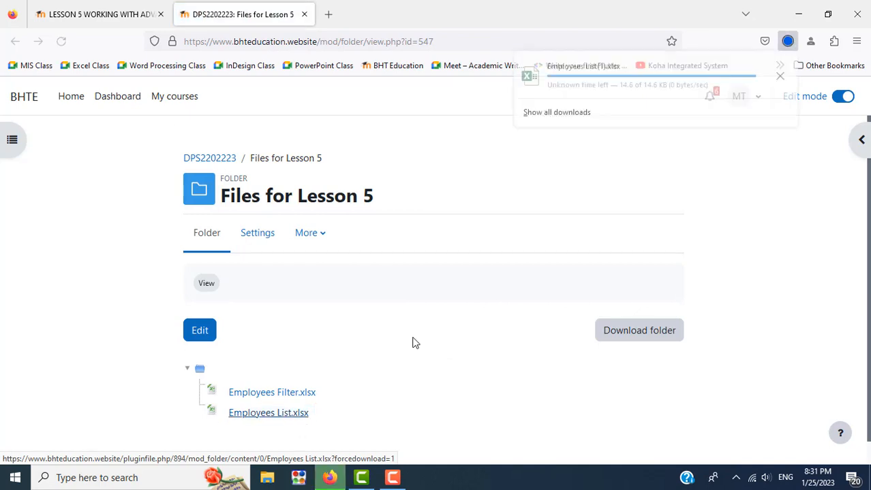
click(692, 81)
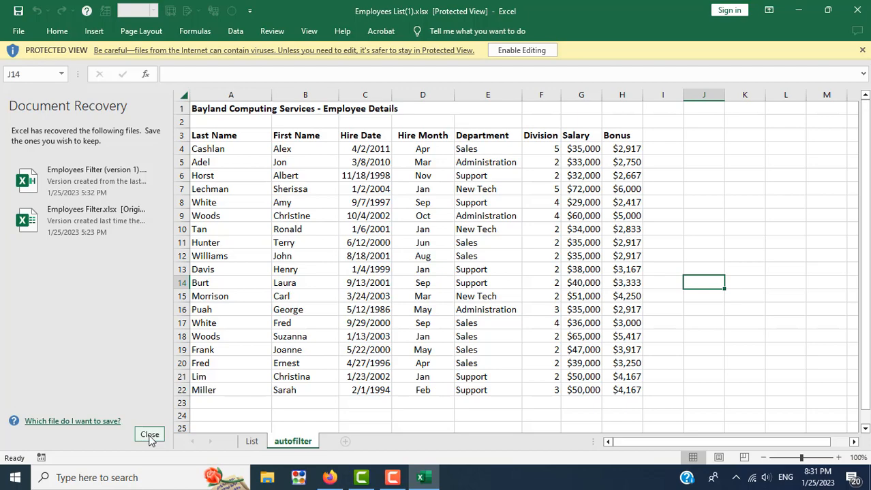
click(525, 53)
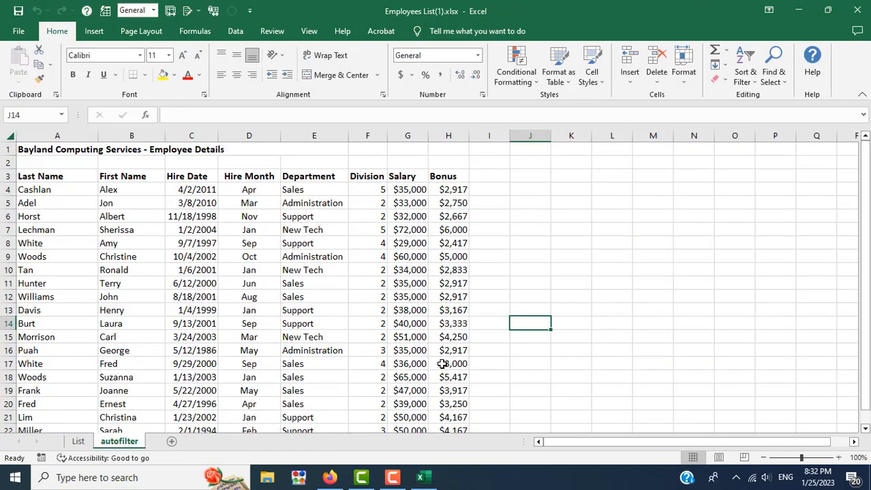
Switch to Firefox and read the AutoFilter steps in chapter 5.2, comparing them with the workbook in Excel
click(329, 478)
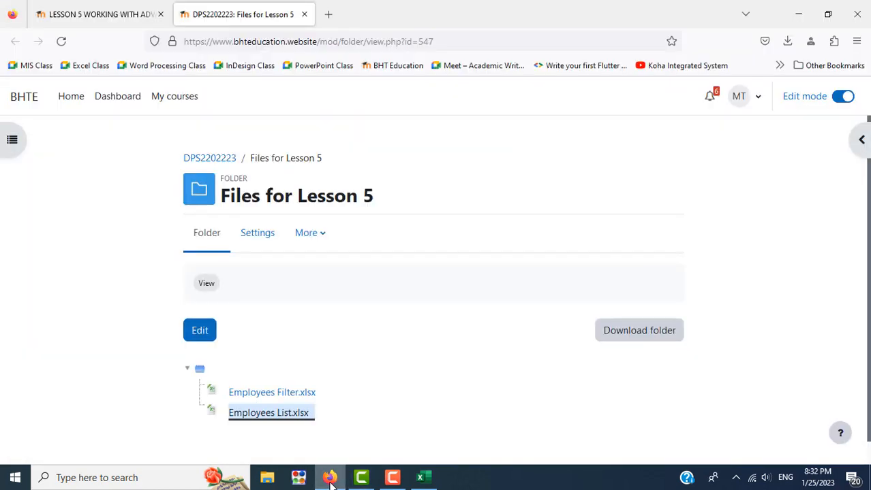
click(128, 14)
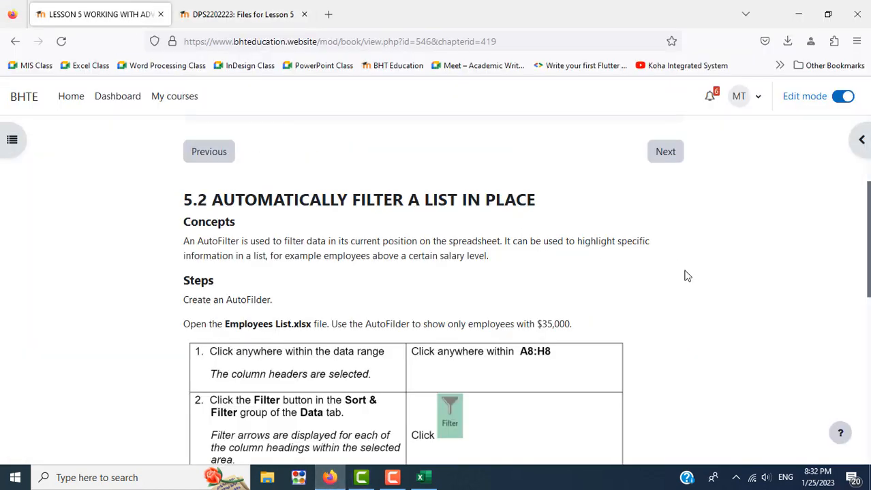
scroll(687, 276, down, 5)
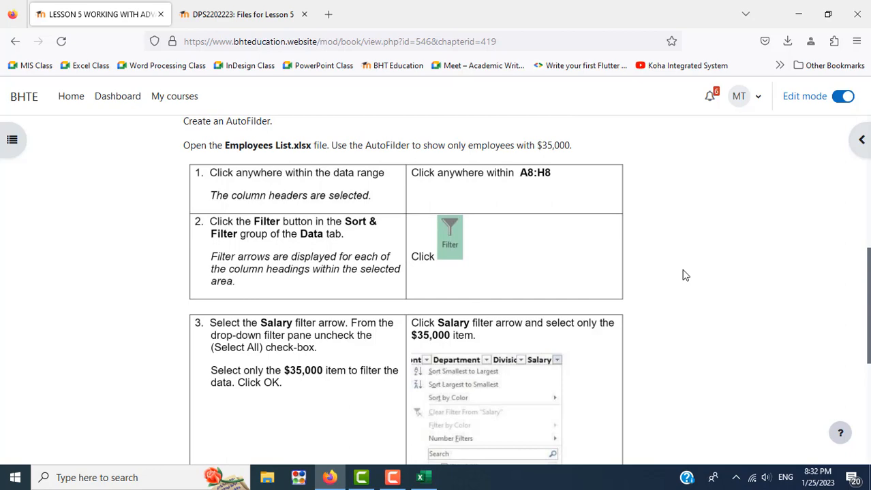
click(423, 477)
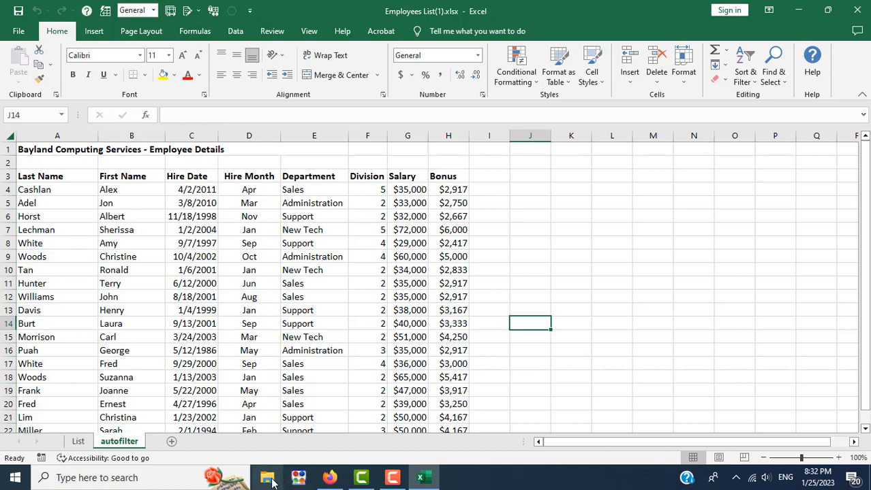
click(330, 478)
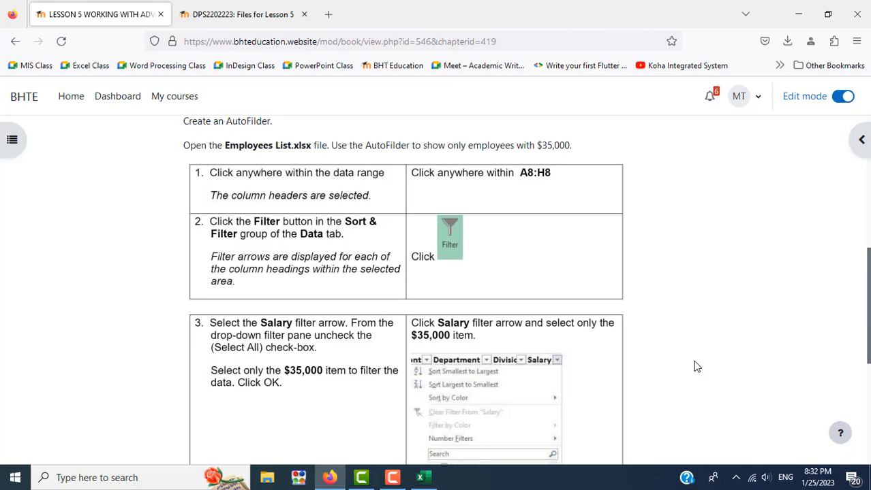
Switch to Excel and add filter arrows to the employee table in A3:H33 on the List sheet, checking the lesson's filter instructions
click(421, 477)
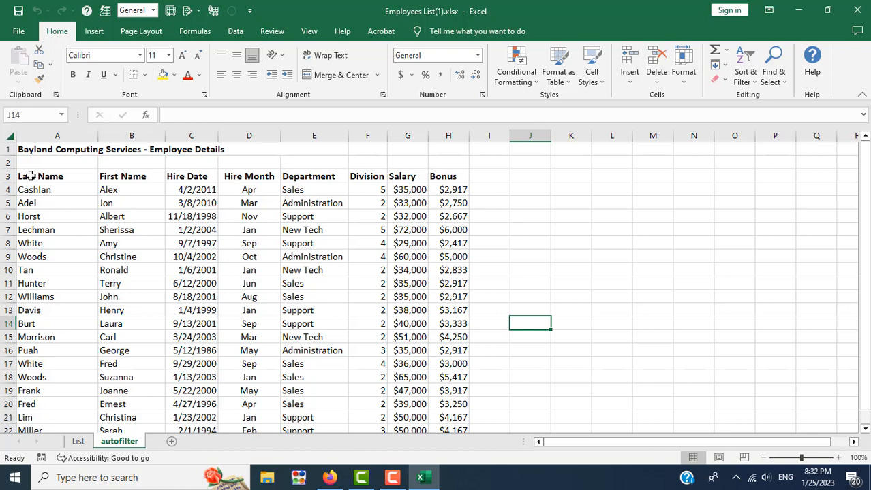
click(79, 443)
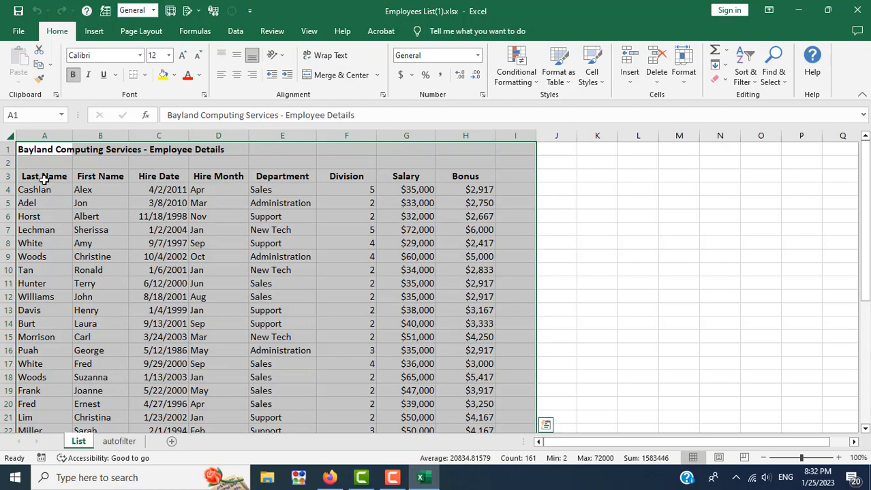
drag(44, 180, 476, 398)
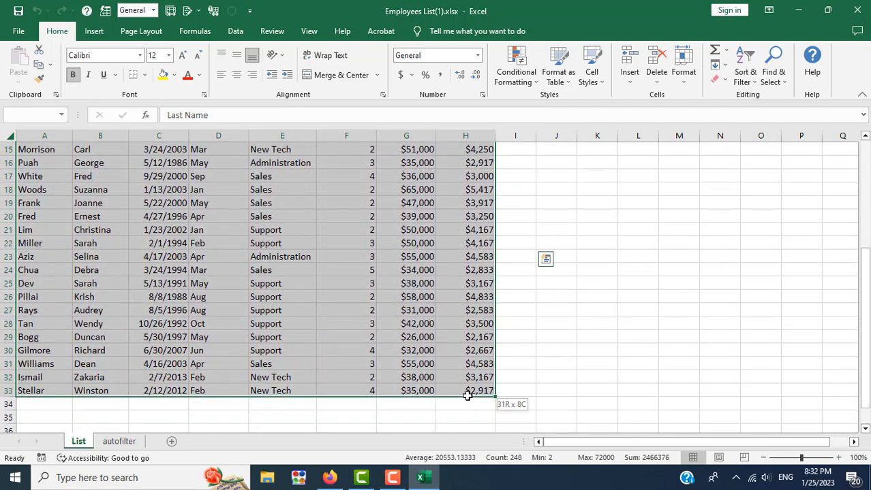
click(329, 477)
scroll(688, 339, down, 2)
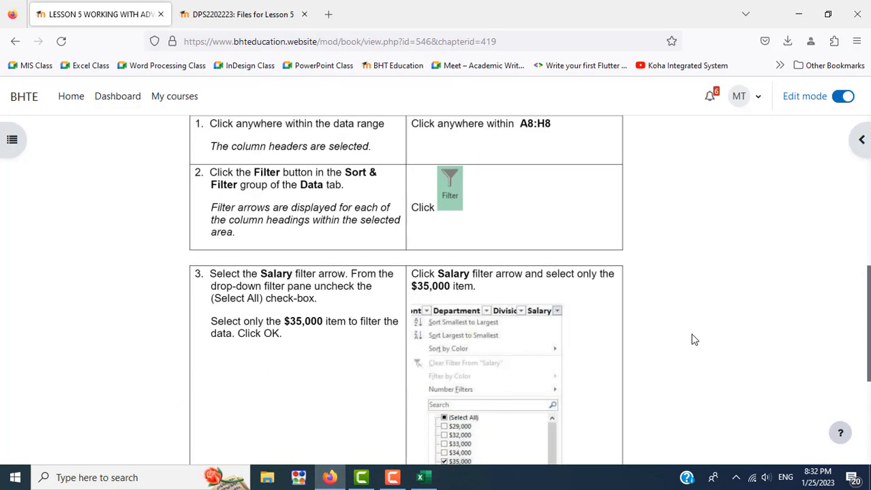
click(420, 477)
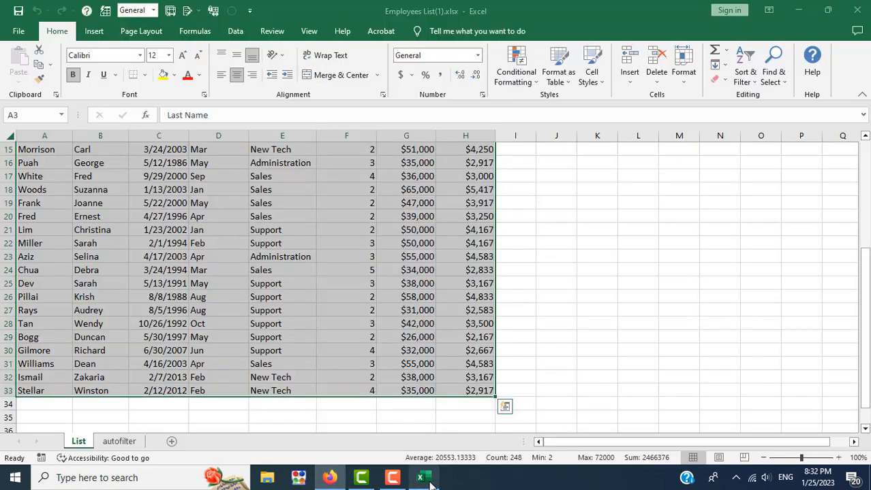
scroll(366, 182, up, 5)
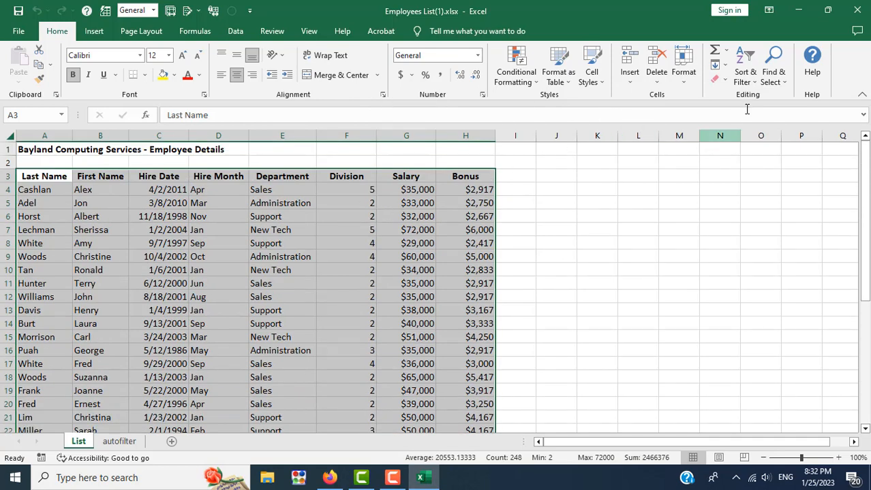
click(747, 85)
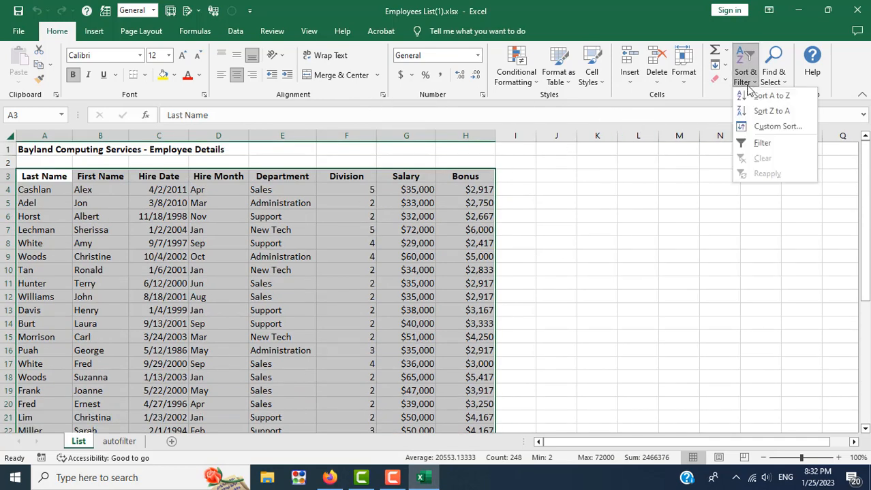
click(762, 143)
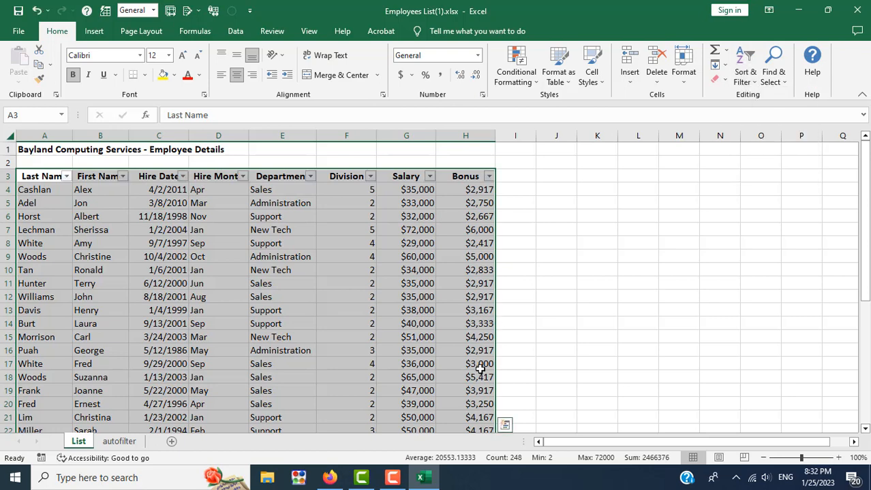
Look over the employee list, then switch to Firefox and read step 3 on filtering the Salary column
scroll(484, 368, down, 9)
scroll(485, 368, up, 9)
click(354, 315)
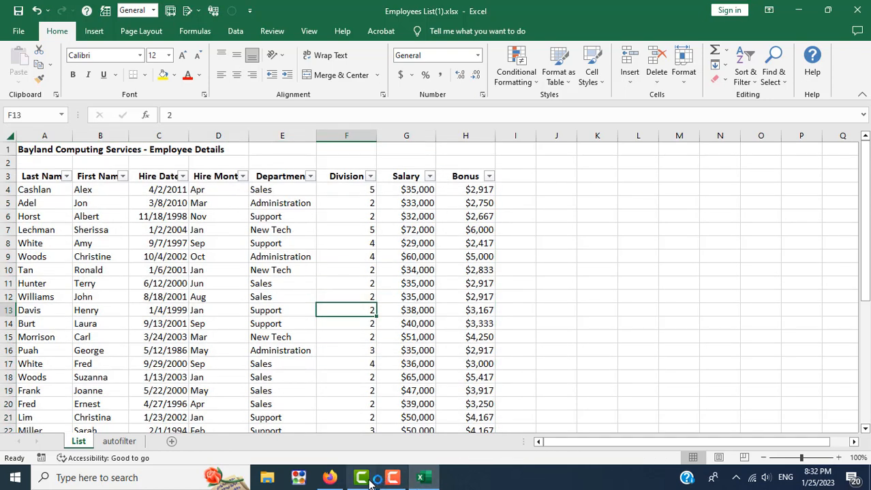
click(329, 478)
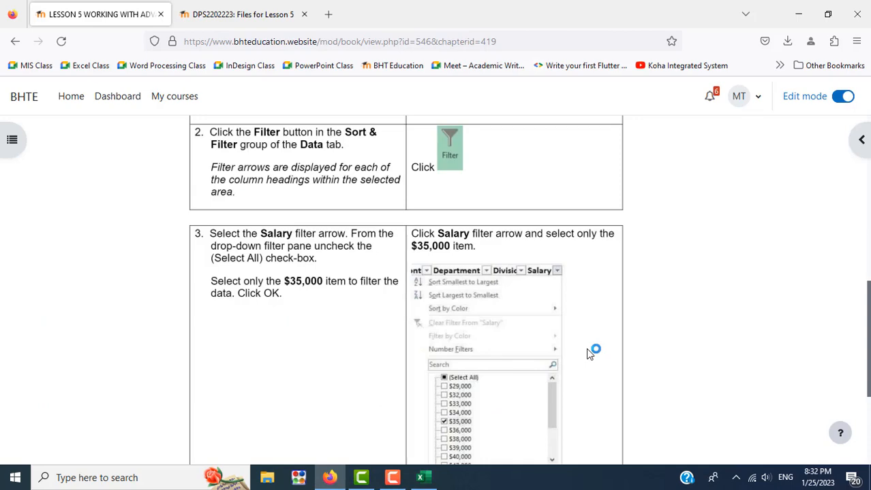
scroll(590, 354, down, 2)
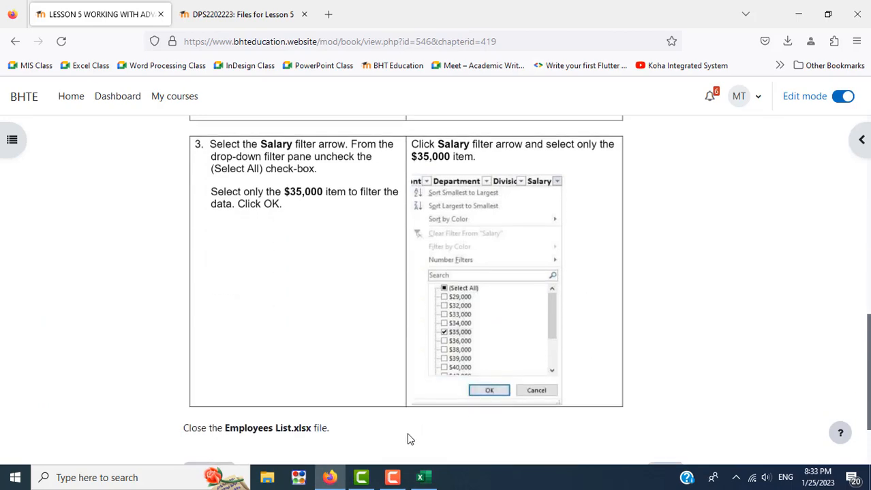
Switch to Excel and filter the Salary column to show only the $35,000 item
click(421, 478)
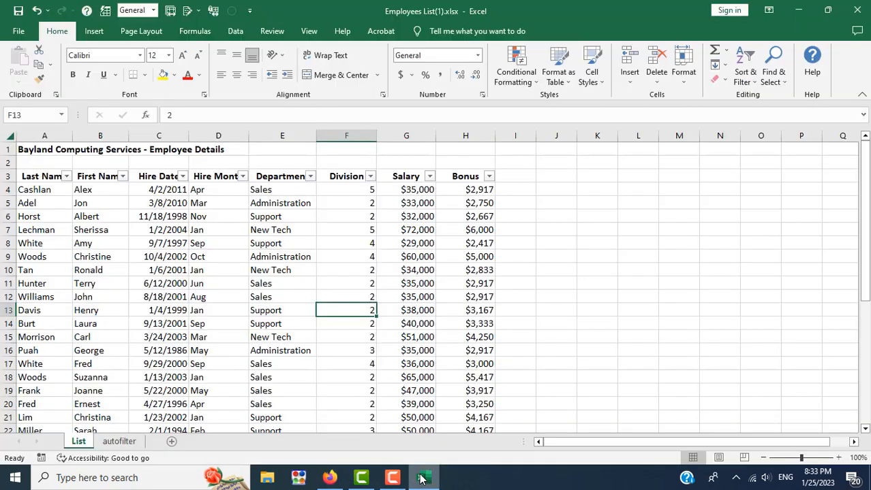
click(406, 177)
scroll(401, 383, down, 5)
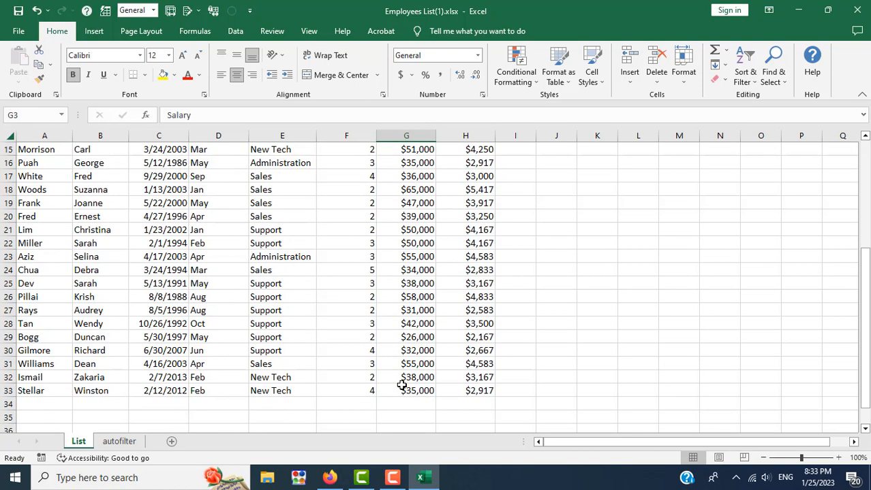
scroll(402, 385, up, 5)
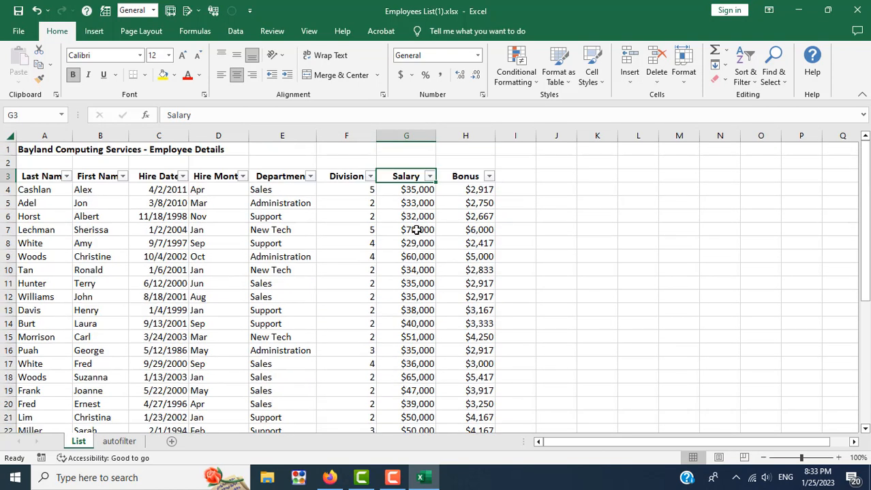
click(430, 177)
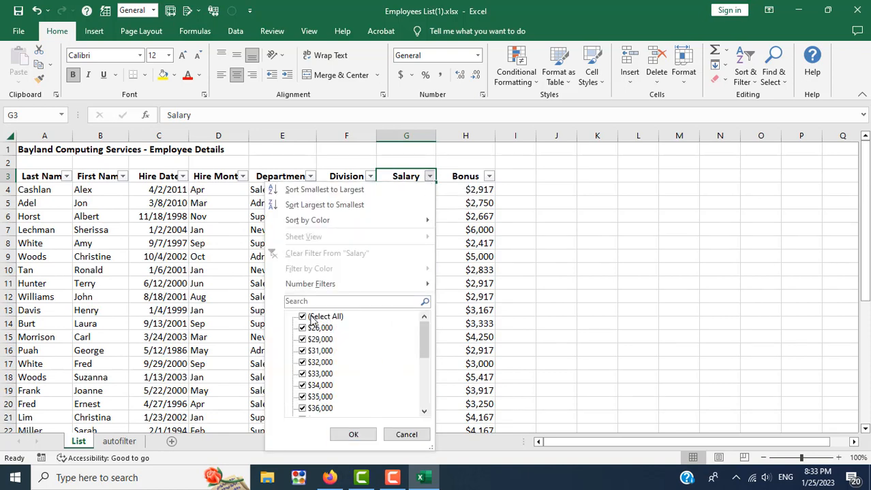
click(303, 318)
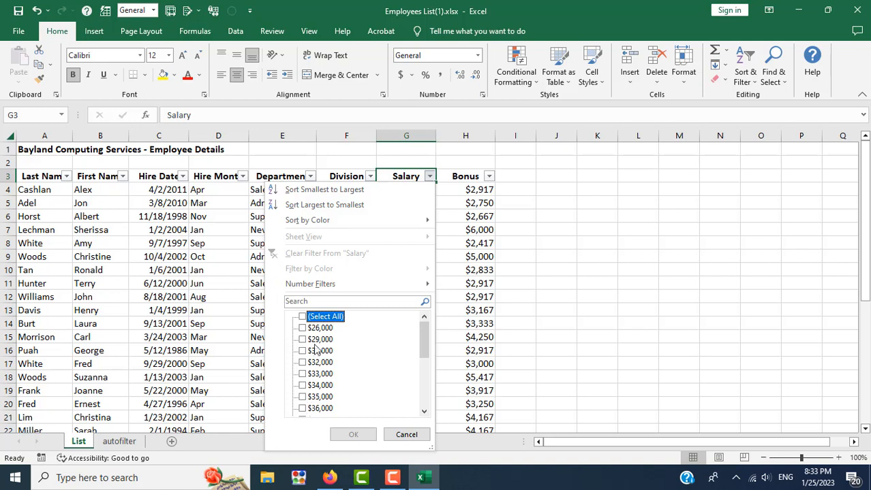
click(302, 317)
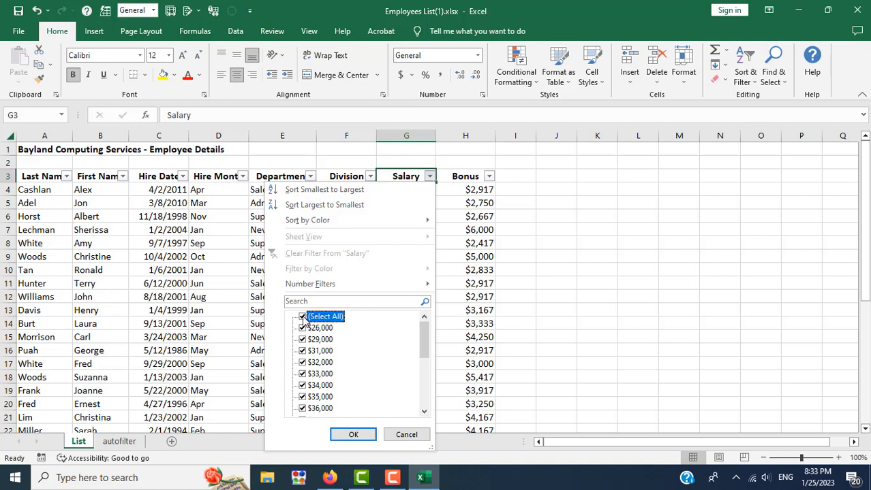
scroll(379, 364, down, 3)
scroll(378, 365, up, 3)
click(302, 318)
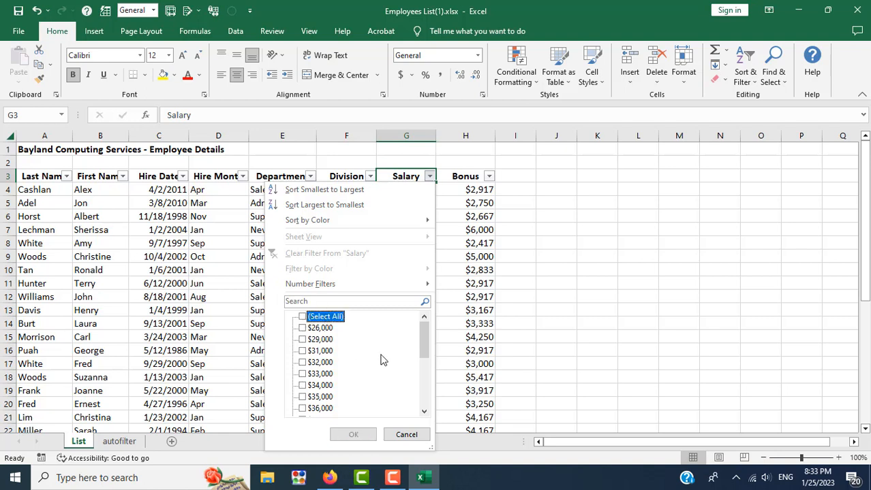
click(302, 398)
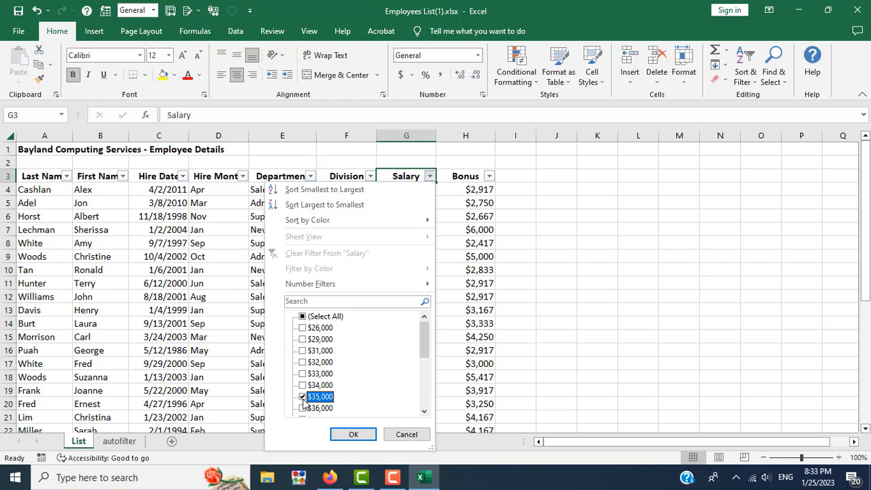
click(353, 435)
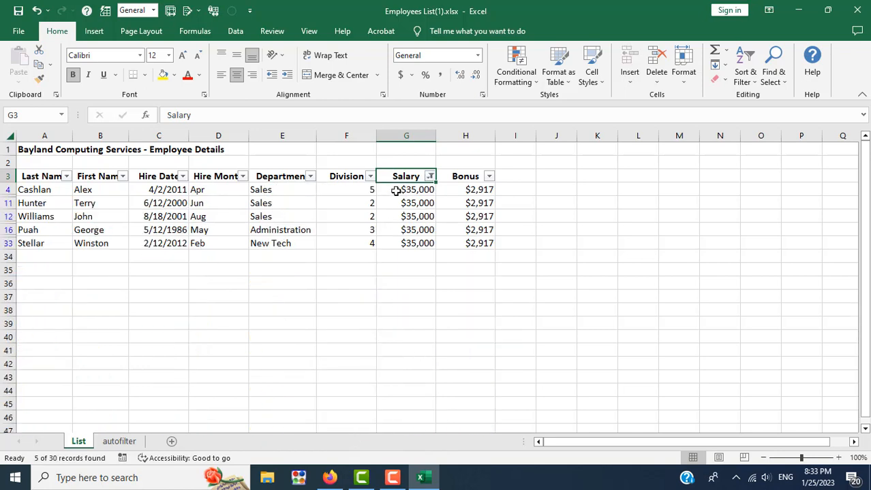
Examine the employee records filtered by salary, then clear the filter from the Salary column
drag(396, 192, 391, 239)
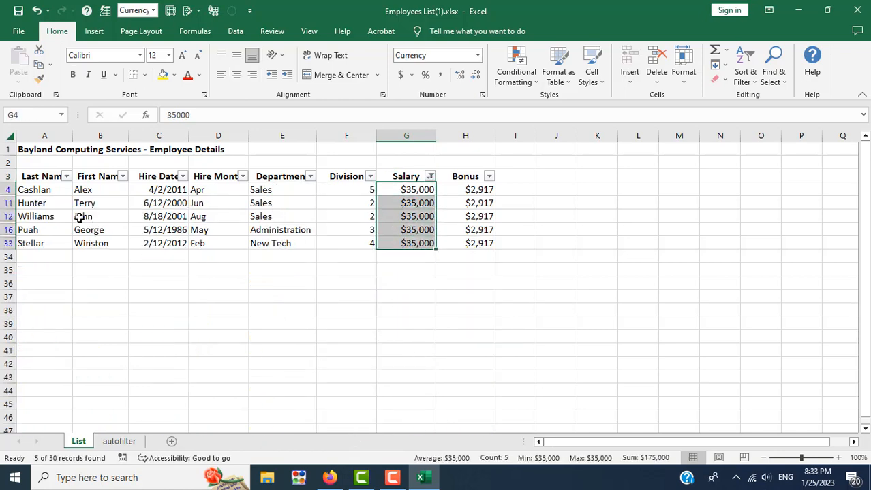
drag(38, 191, 458, 243)
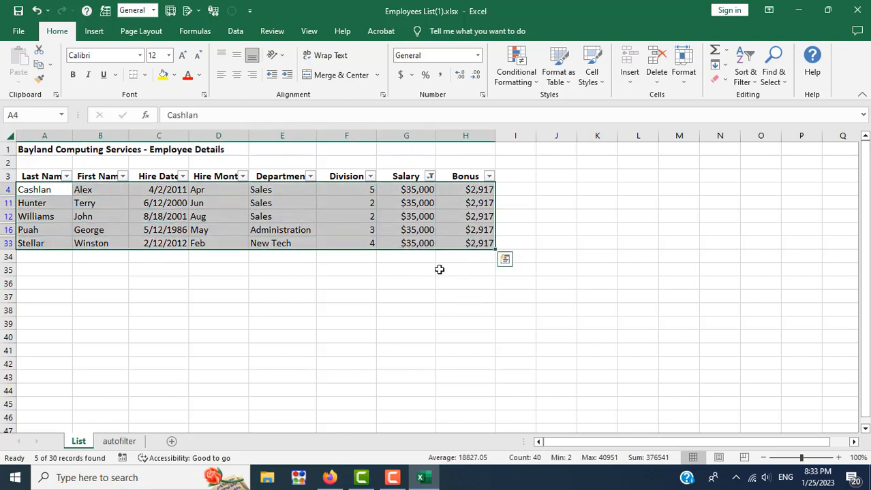
click(429, 177)
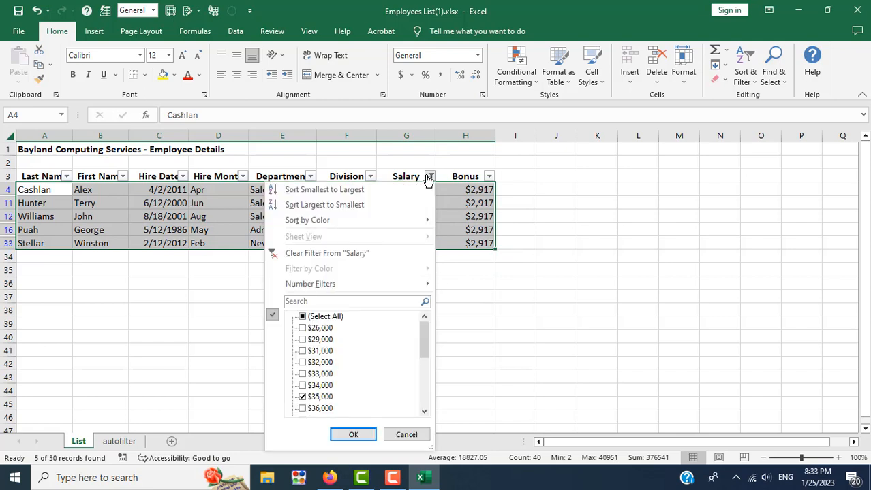
click(314, 253)
click(555, 311)
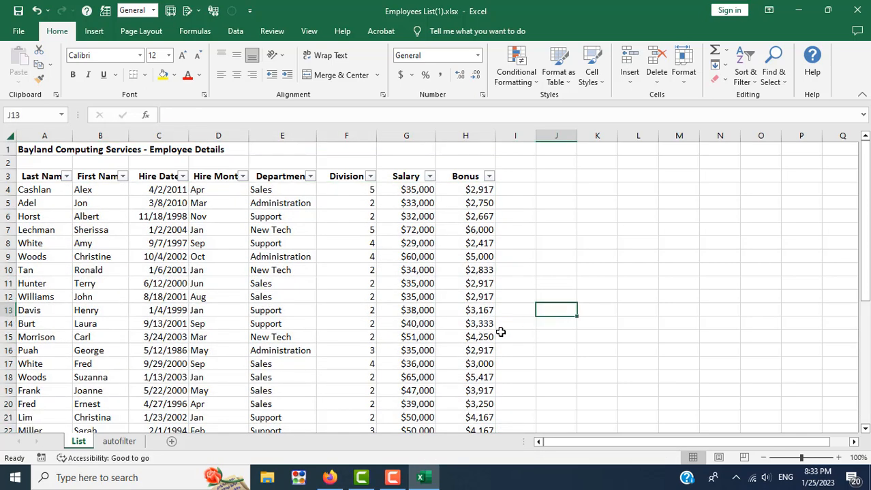
scroll(500, 332, down, 9)
scroll(500, 332, up, 9)
Check the end of chapter 5.2 in Firefox, then close the Employees List workbook in Excel without saving and remove the recovered files
click(330, 477)
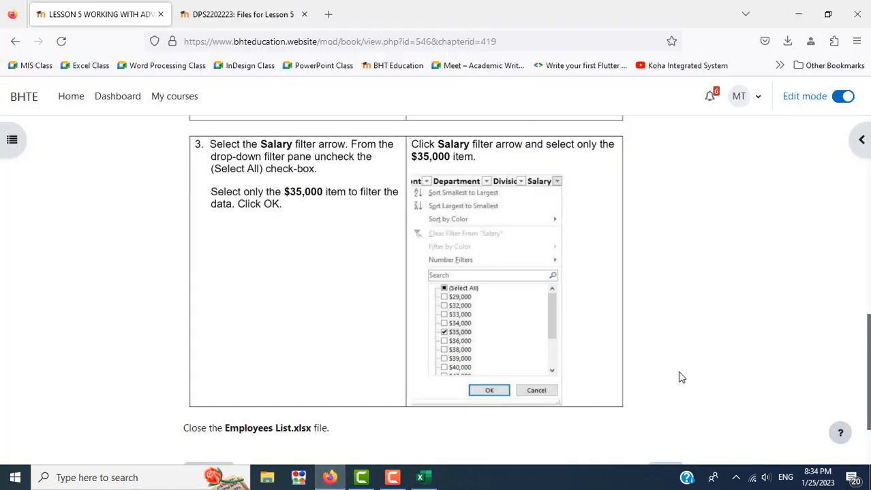
scroll(679, 375, down, 3)
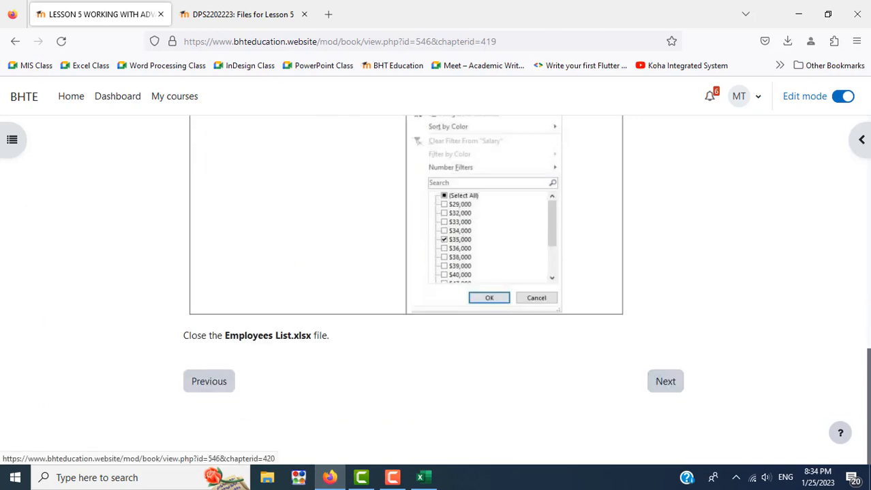
click(428, 477)
click(860, 5)
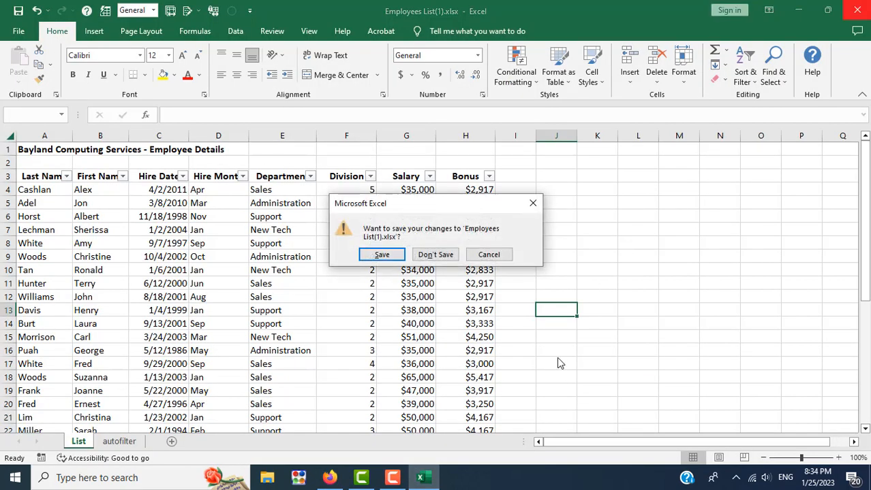
click(441, 255)
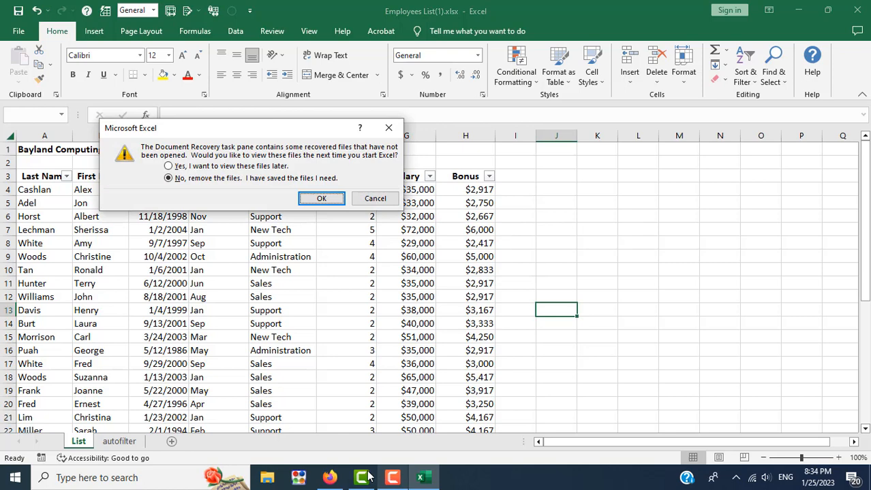
click(321, 198)
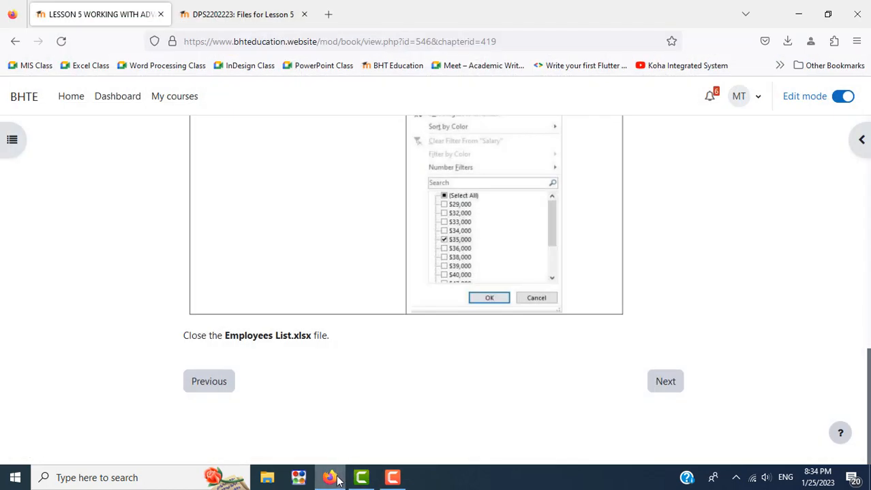
Go to chapter 5.3 CREATING A CRITERIA RANGE and read its concepts and first steps
click(667, 383)
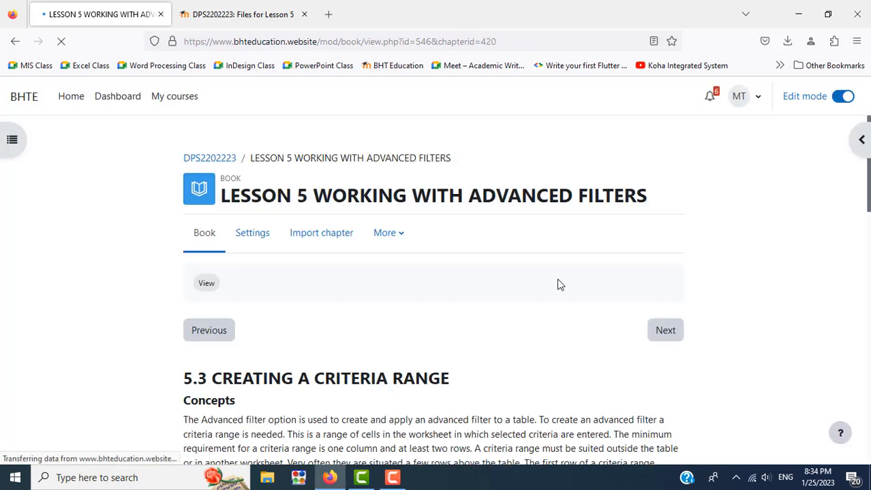
scroll(557, 284, down, 3)
scroll(577, 283, down, 5)
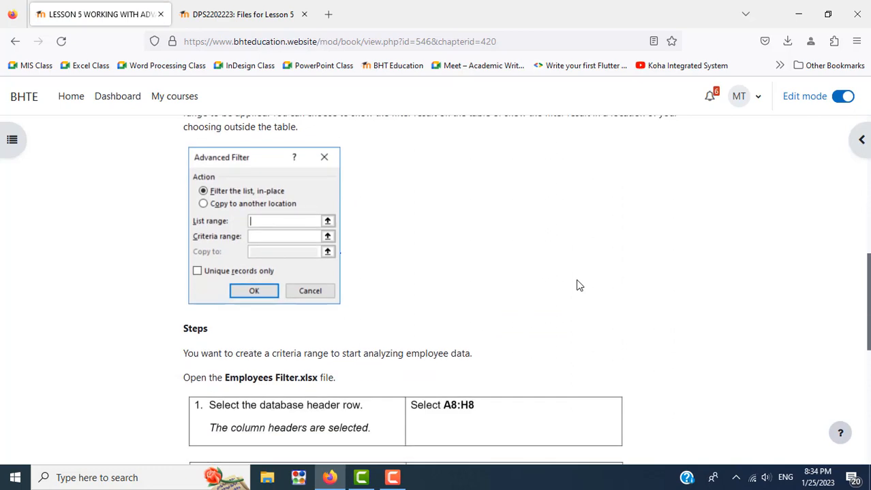
scroll(577, 284, down, 3)
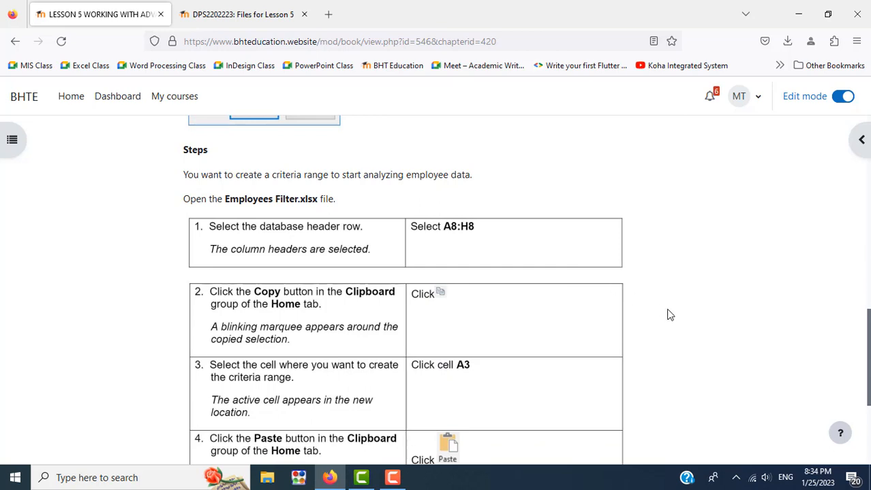
scroll(668, 313, up, 3)
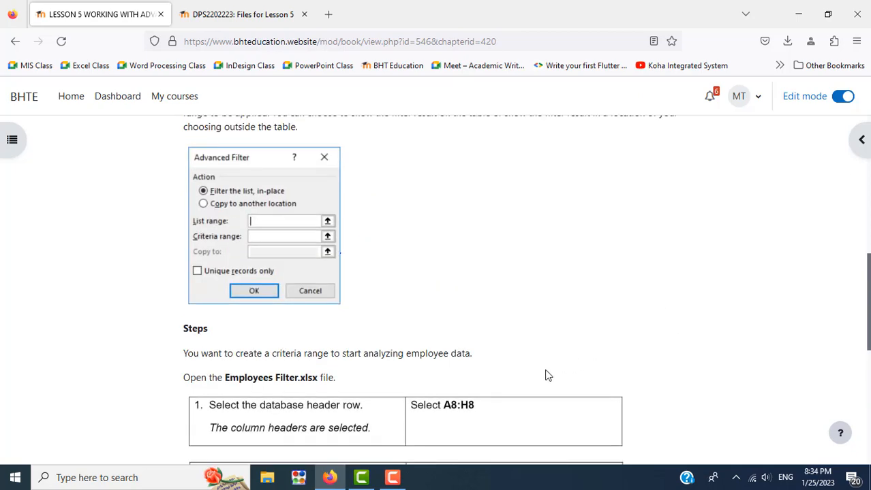
scroll(506, 360, up, 3)
scroll(436, 368, down, 3)
Download Employees Filter.xlsx from the Files for Lesson 5 folder, open it in Excel and enable editing
click(244, 15)
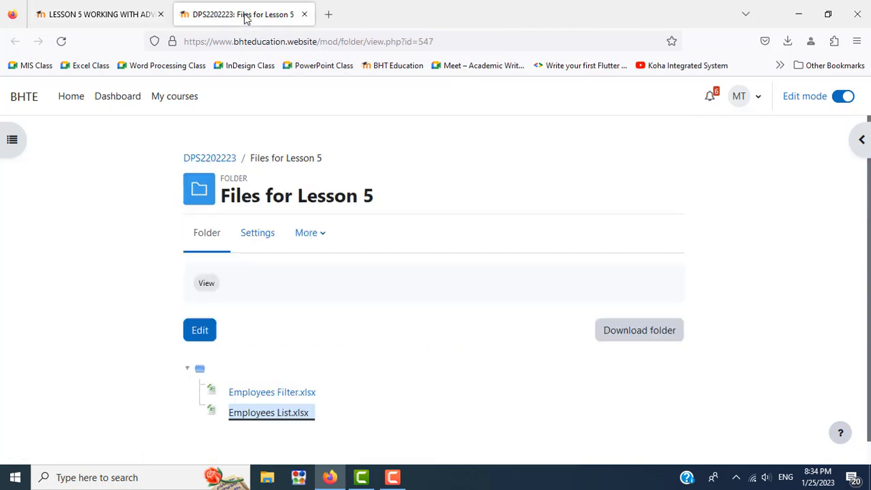
click(287, 394)
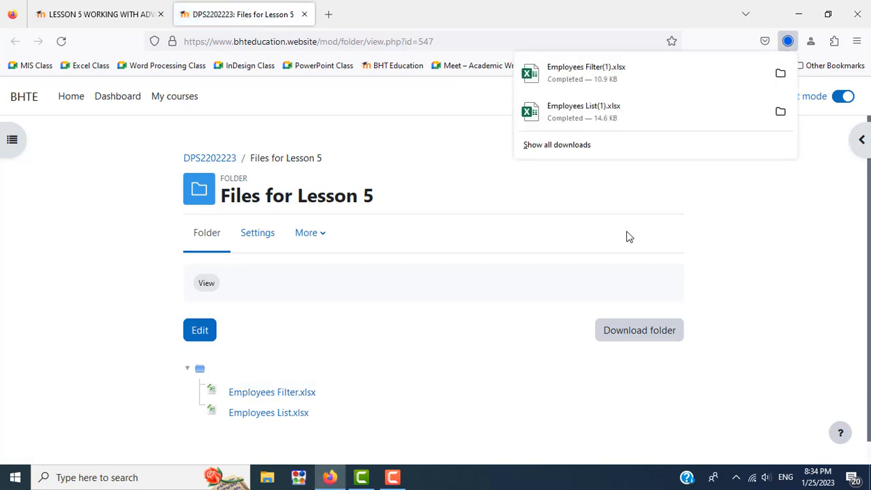
click(635, 71)
click(638, 68)
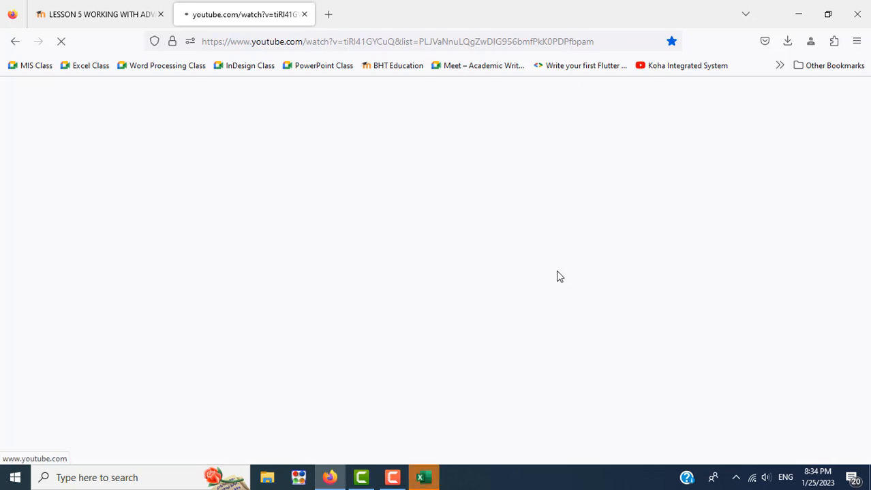
click(17, 43)
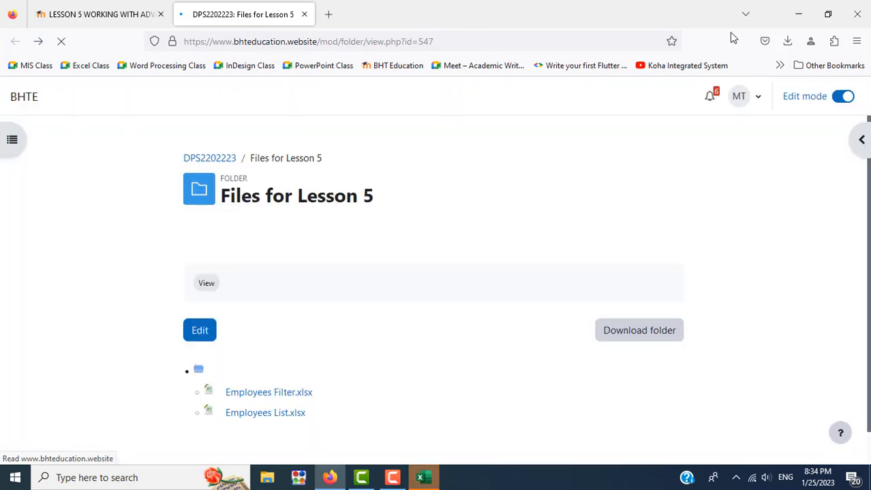
click(785, 43)
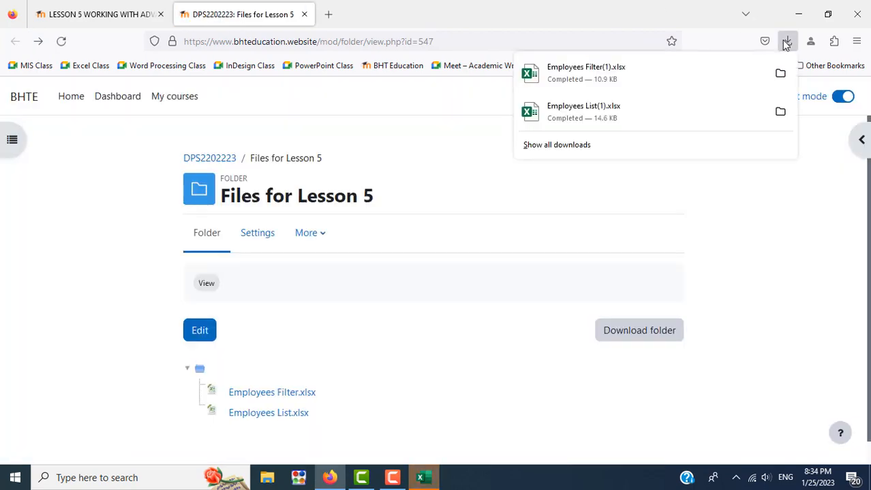
click(574, 74)
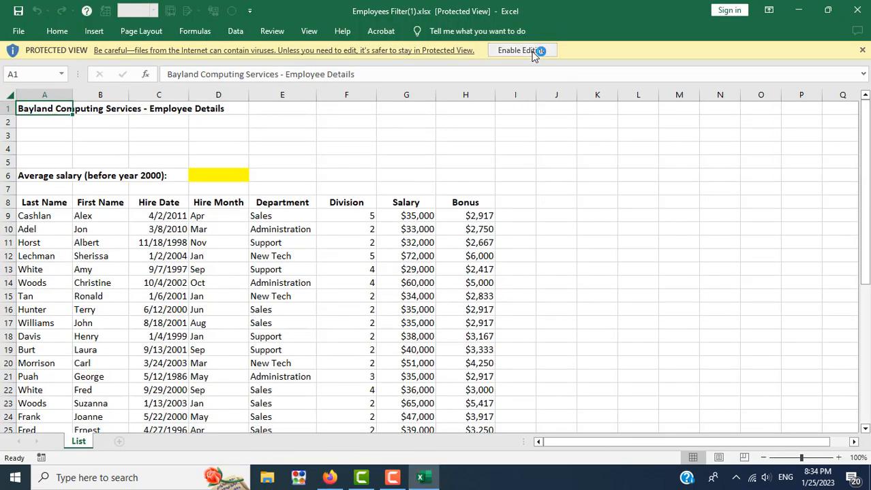
click(522, 51)
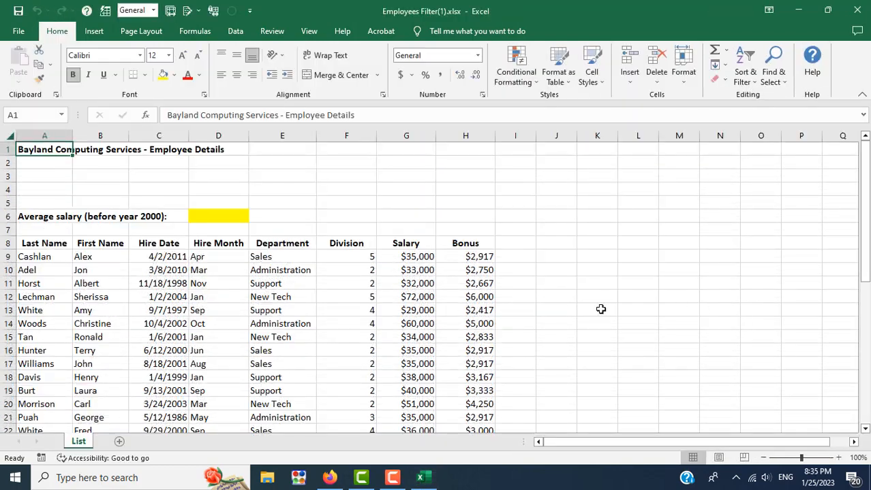
Switch to Firefox and read the chapter 5.3 steps for copying the header row A8:H8 to cell A3
click(330, 478)
click(91, 16)
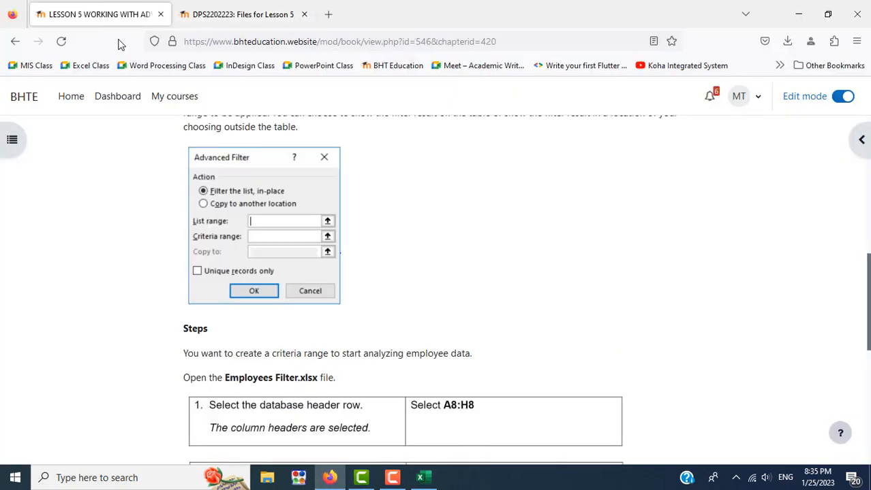
scroll(582, 276, down, 3)
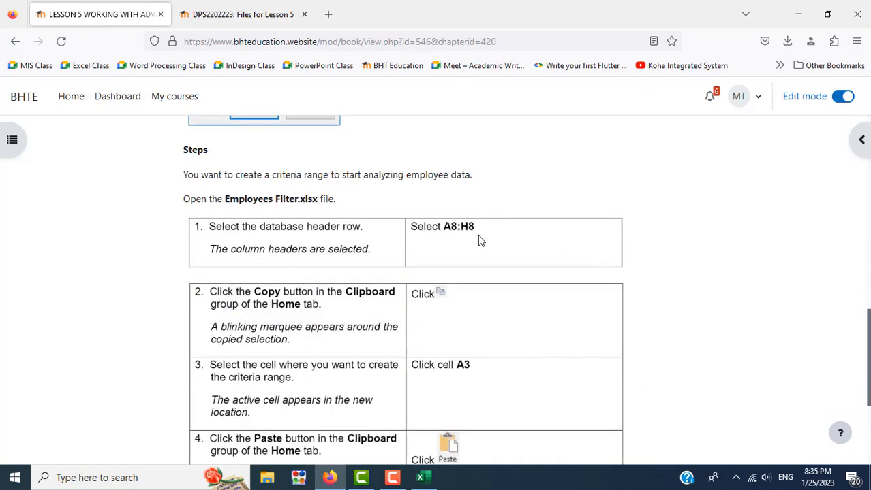
scroll(478, 239, down, 2)
scroll(483, 297, down, 2)
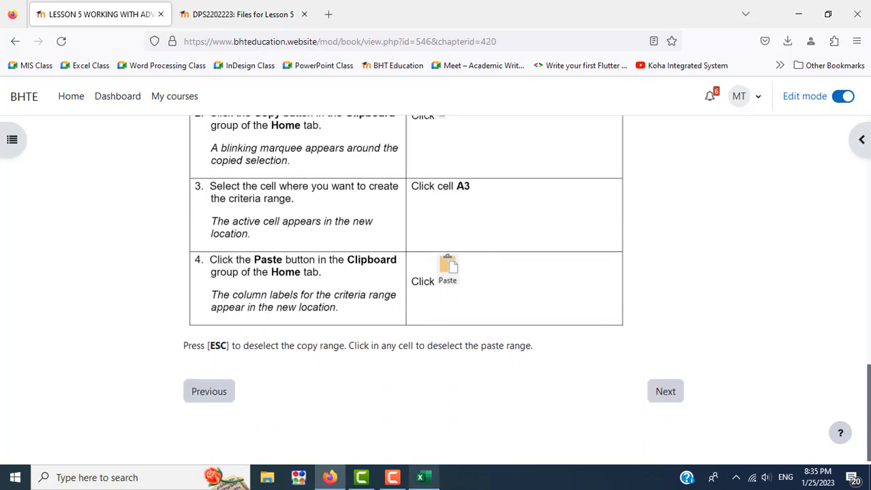
Switch to Excel and copy the header row A8:H8 to cell A3 as the criteria range labels
click(423, 478)
drag(49, 246, 468, 239)
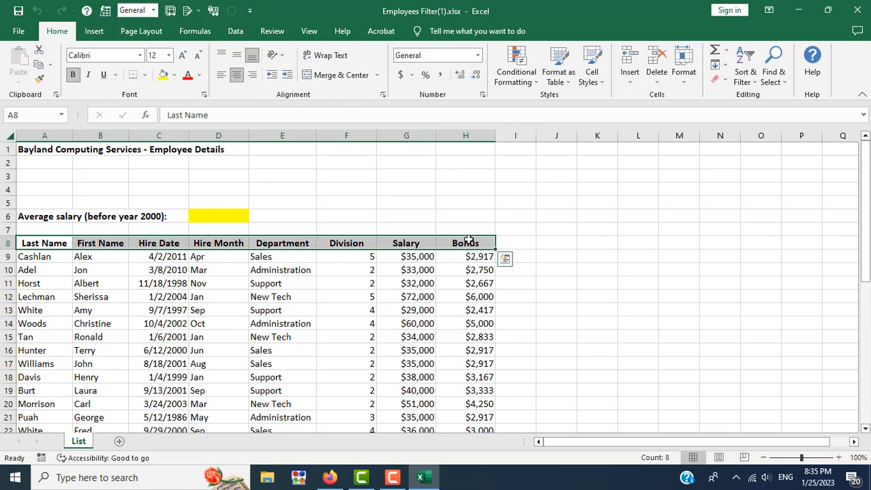
click(40, 65)
click(36, 176)
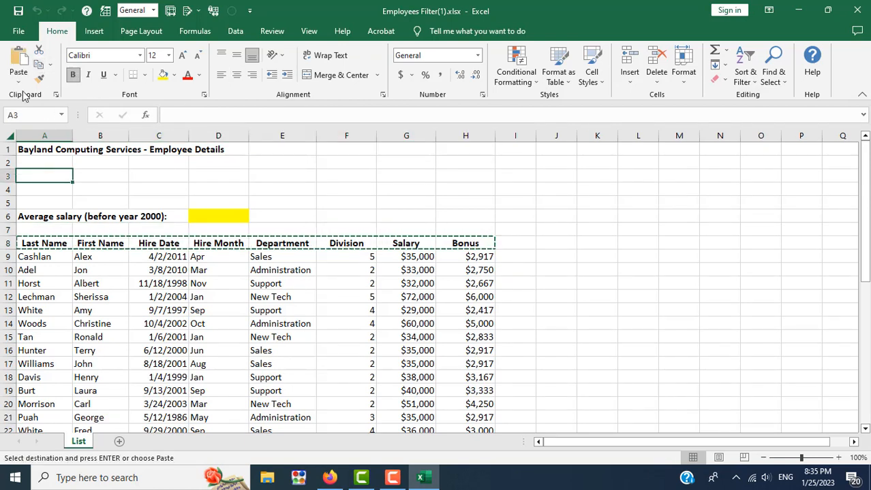
click(18, 60)
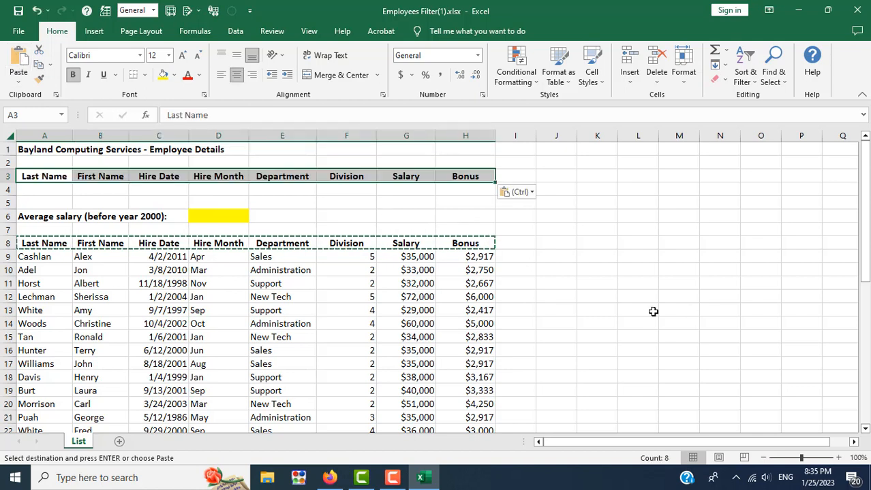
key(Escape)
click(588, 322)
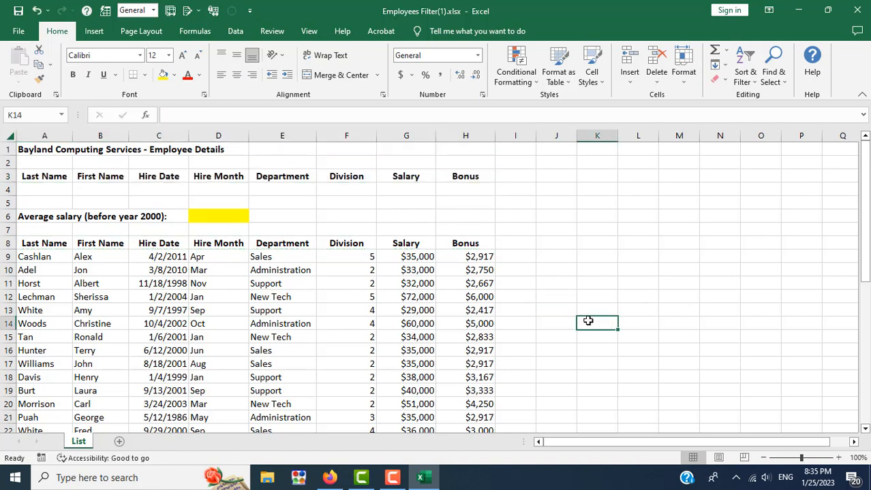
Switch to Firefox, go to chapter 5.4 USING A CRITERIA RANGE and read its first steps
click(329, 478)
click(670, 396)
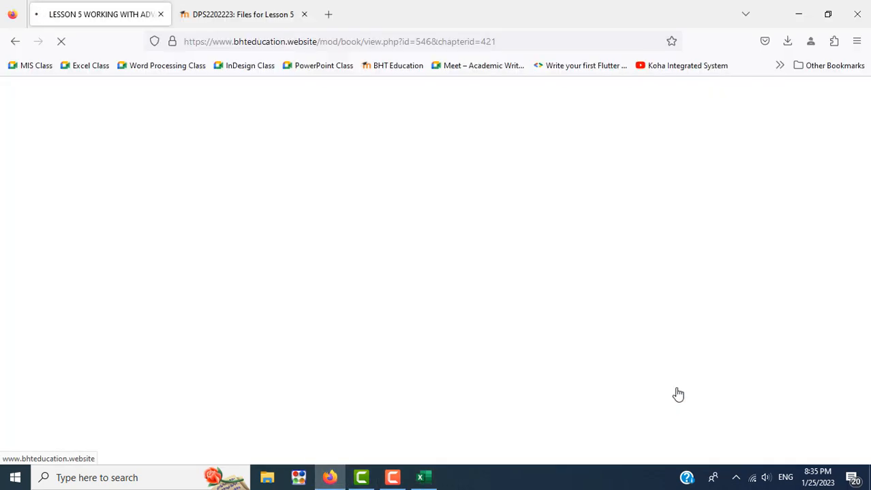
scroll(677, 387, down, 5)
scroll(679, 388, up, 2)
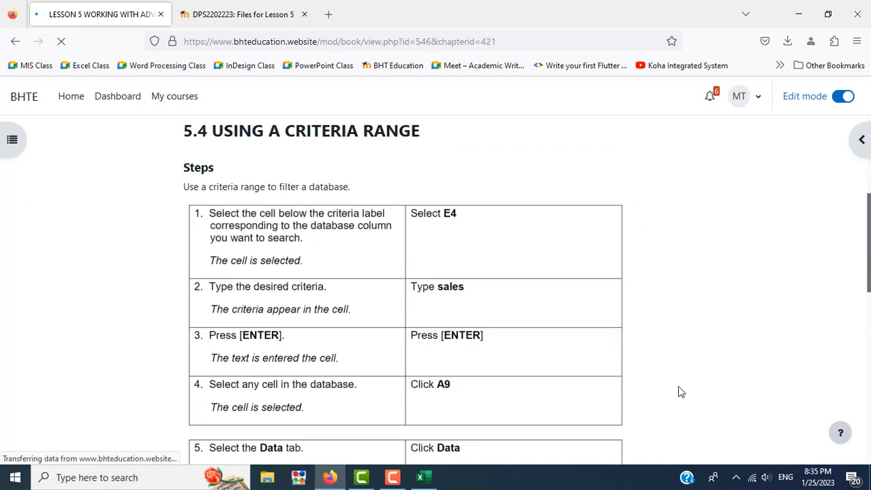
Enter Sales as the Department criterion in cell E4 in Excel, rechecking the chapter 5.4 steps in Firefox
click(422, 481)
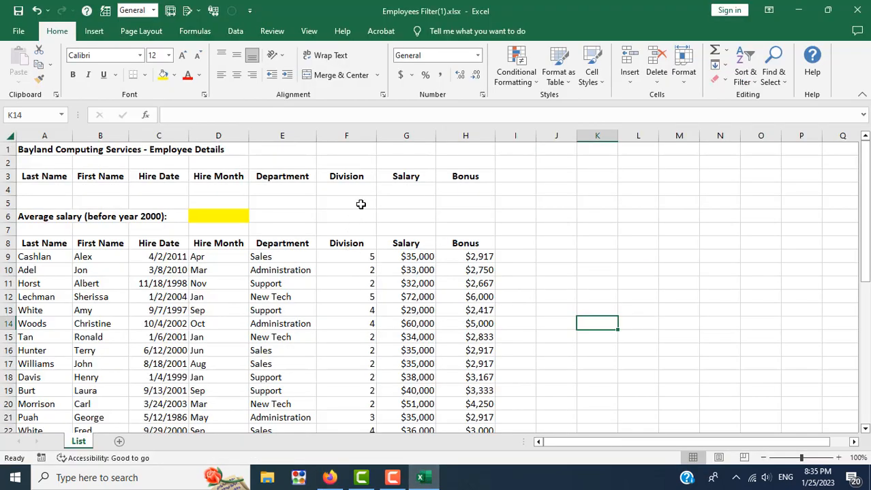
click(276, 189)
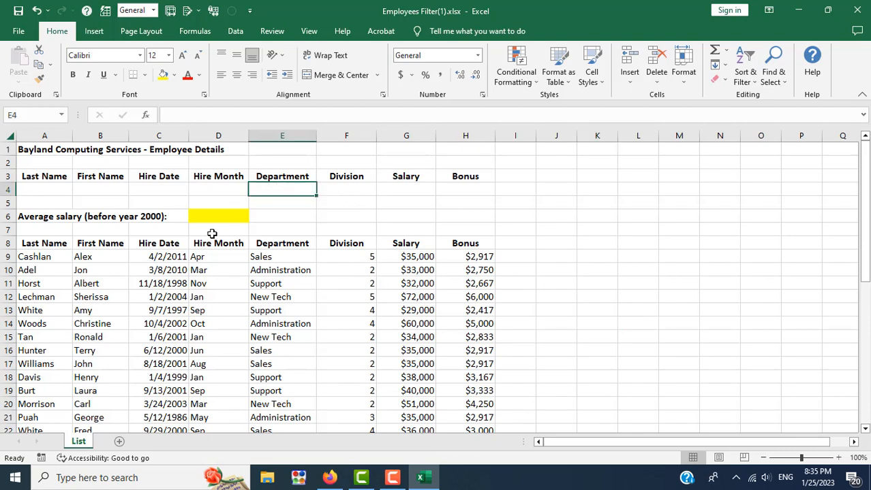
key(alt+Tab)
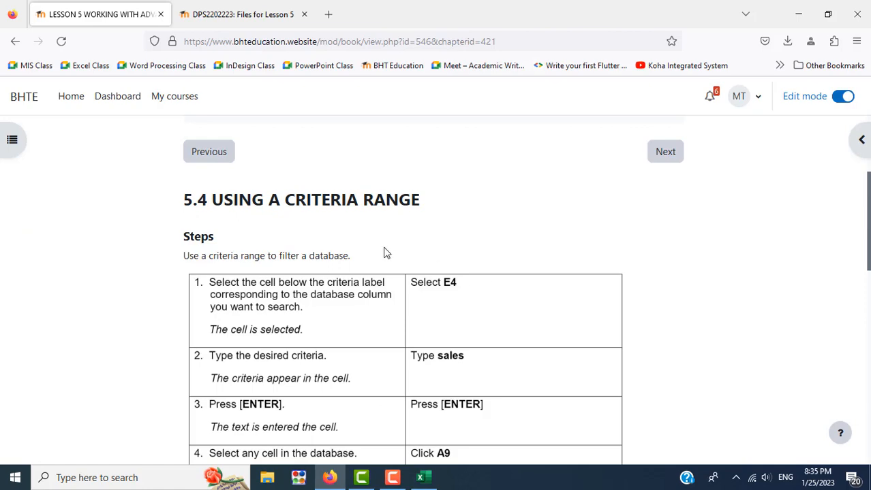
scroll(476, 258, up, 3)
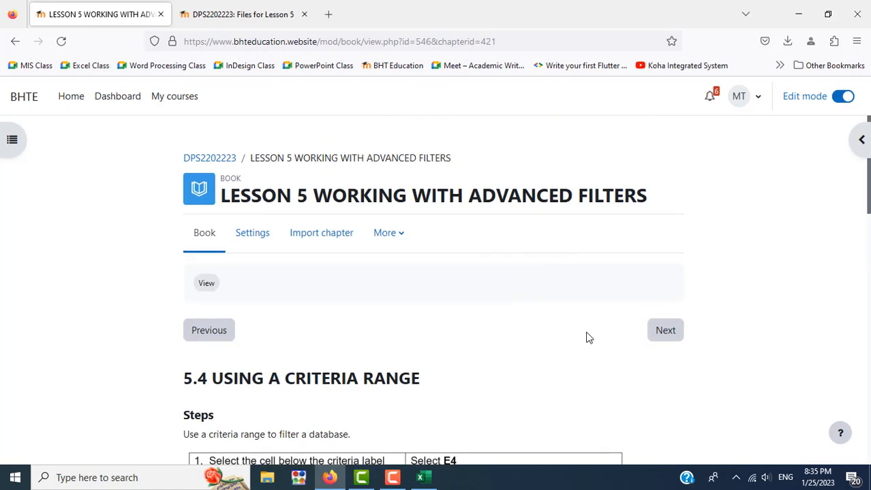
scroll(589, 337, down, 3)
scroll(716, 321, down, 2)
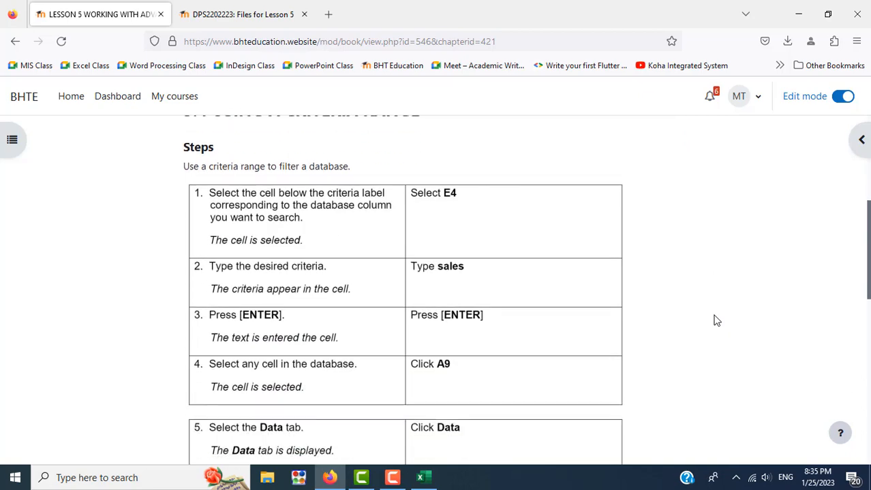
key(alt+Tab)
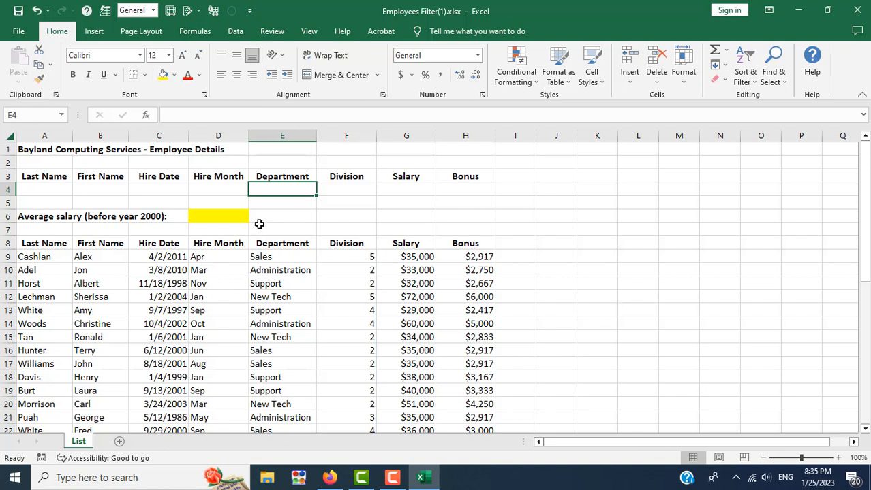
text(Sales)
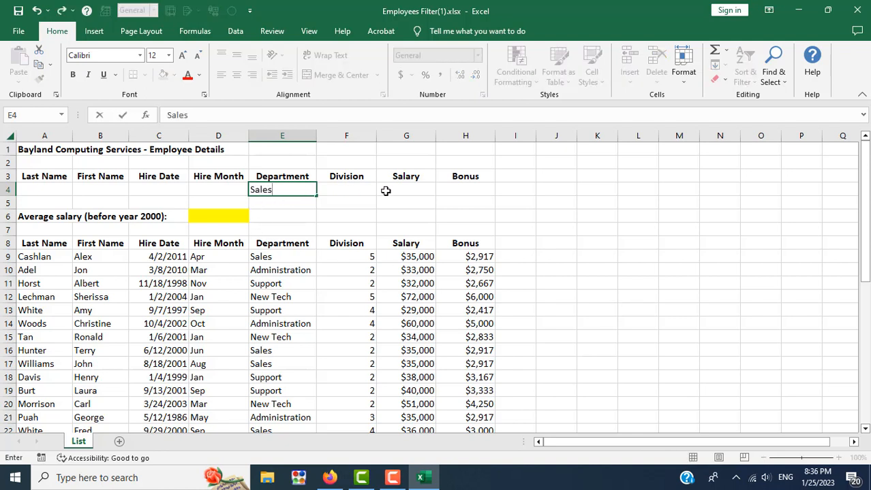
key(Tab)
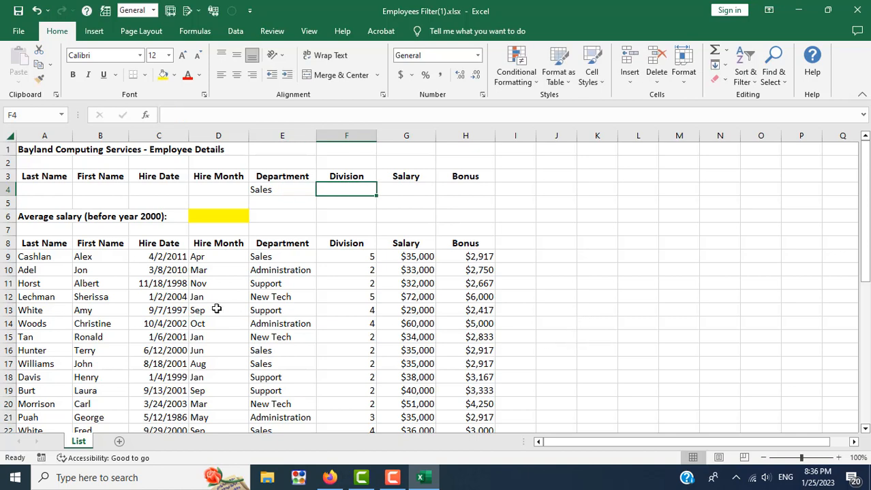
Review the criterion in cell E4 and the extent of the employee database, A8:H38
click(266, 193)
scroll(387, 259, down, 2)
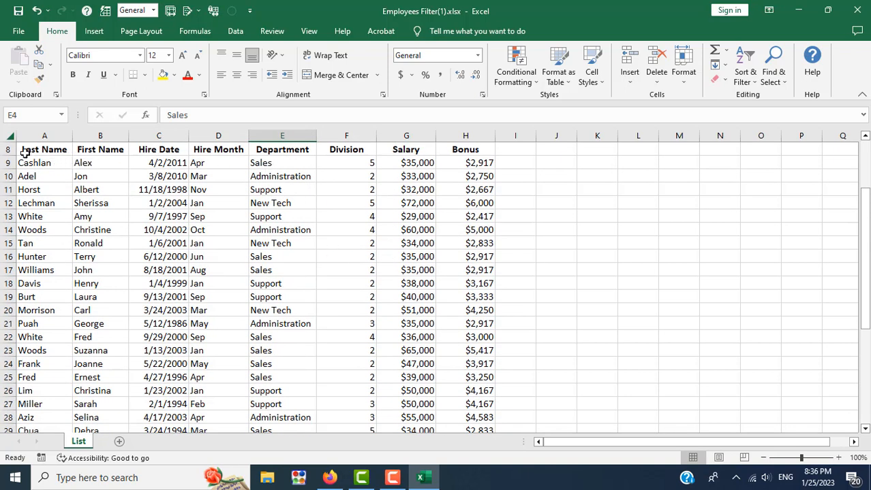
drag(24, 154, 342, 234)
mouse_move(450, 418)
mouse_down()
mouse_move(461, 408)
mouse_move(460, 428)
mouse_move(459, 416)
mouse_up()
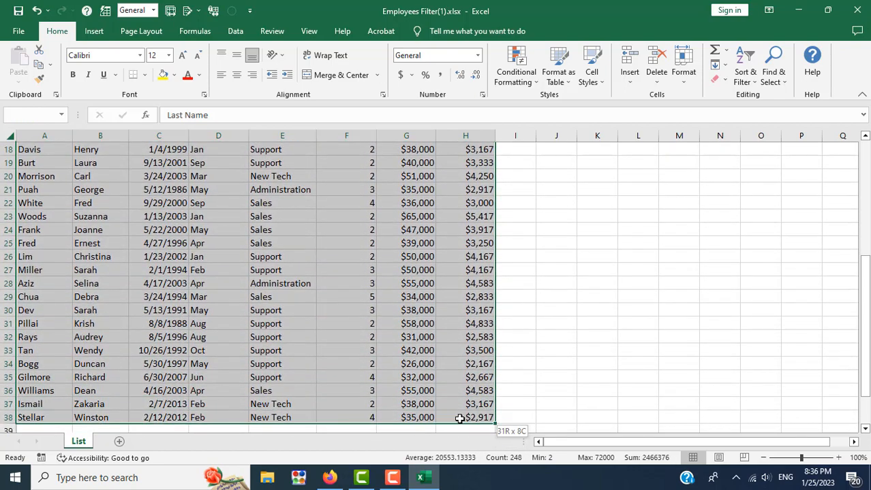
scroll(613, 325, up, 6)
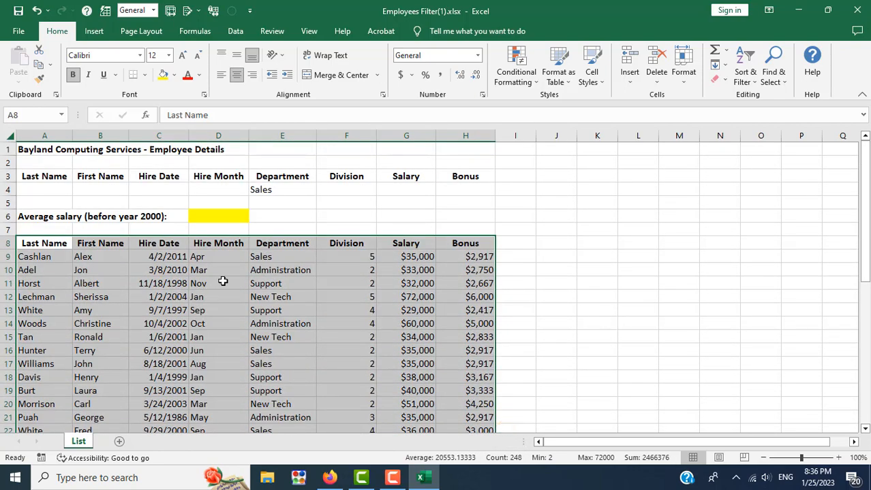
click(116, 282)
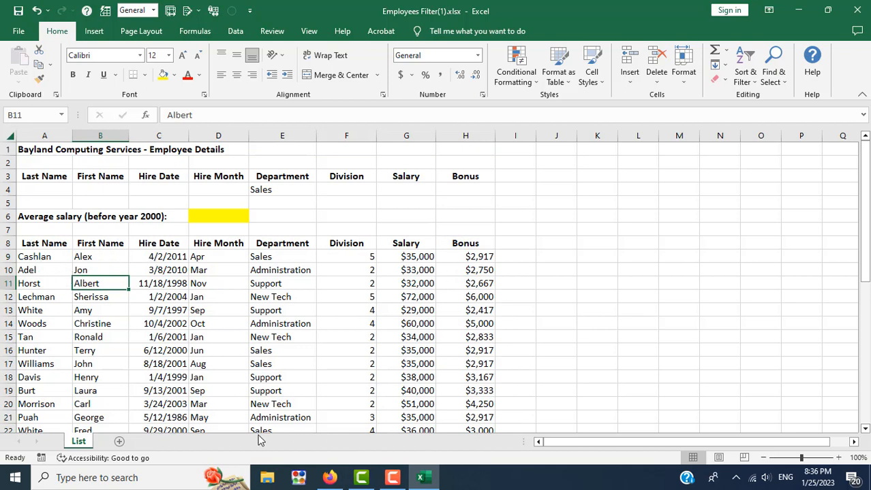
Apply an in-place Advanced Filter to the list A8:H38, using A3:H4 as the criteria range
click(42, 261)
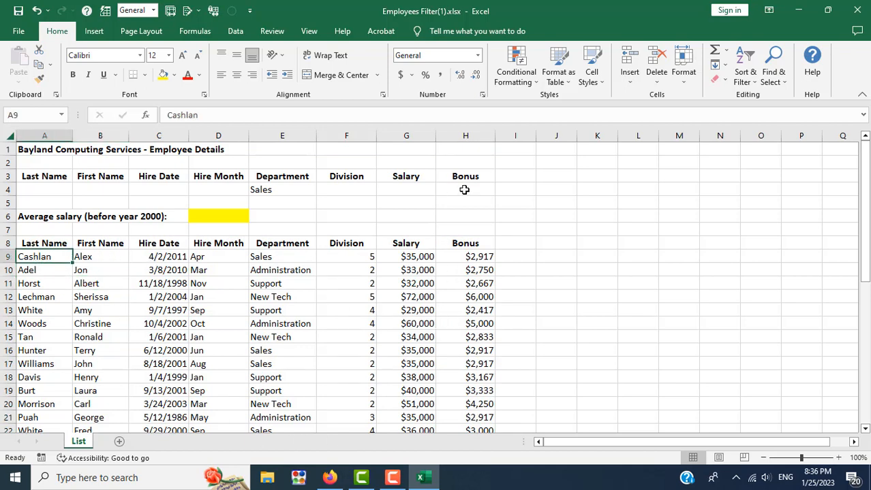
click(233, 34)
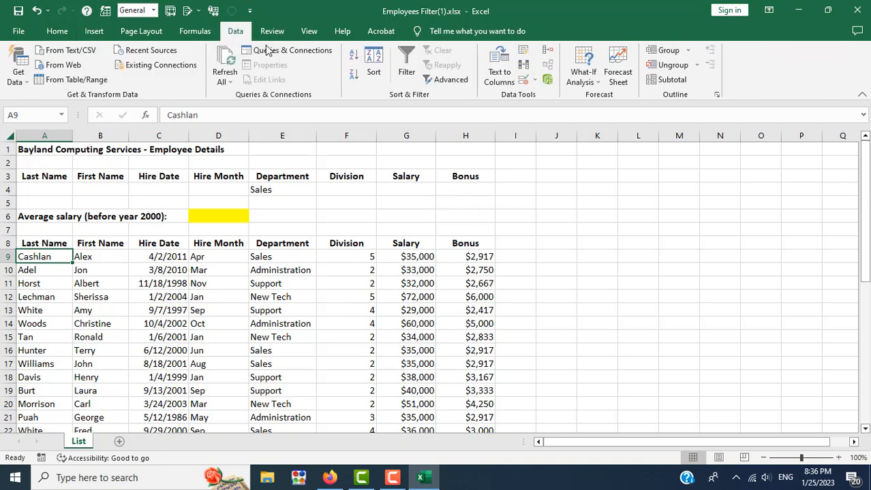
click(445, 80)
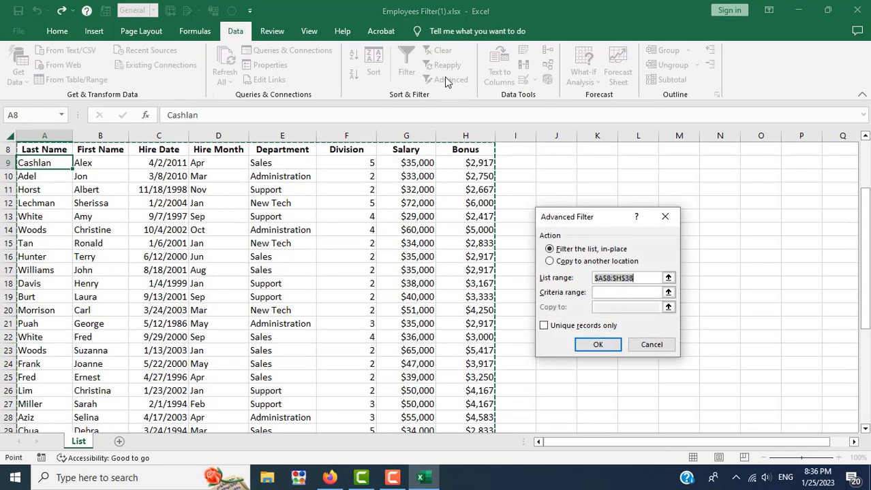
scroll(402, 253, up, 3)
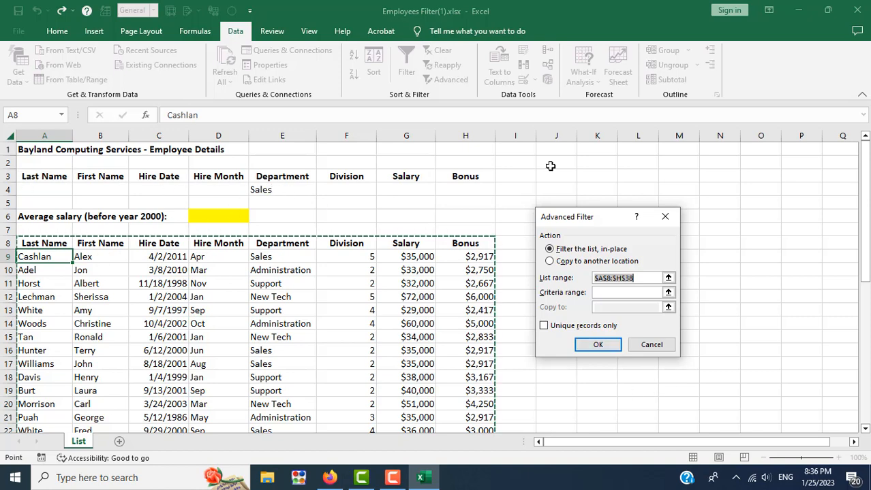
click(667, 292)
drag(41, 176, 485, 192)
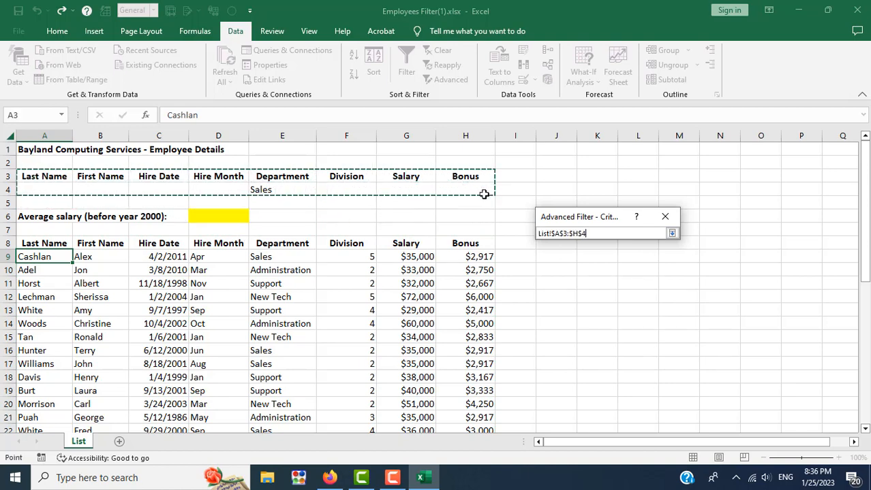
click(671, 233)
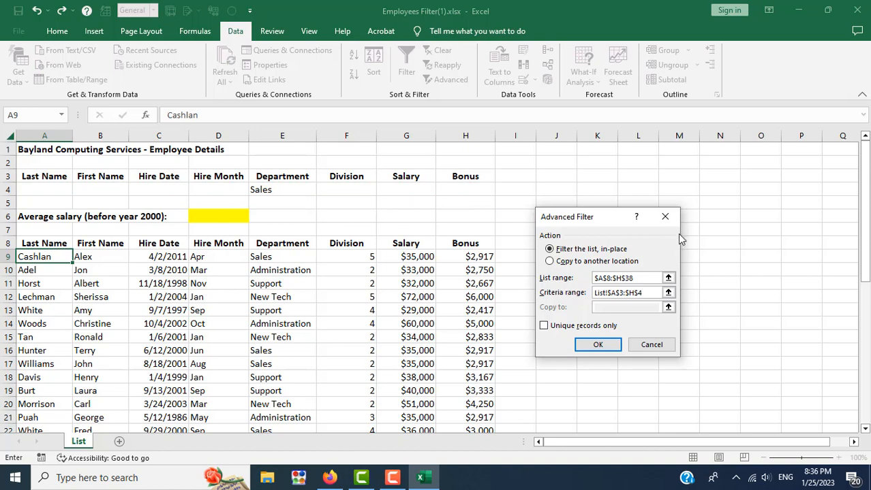
click(597, 345)
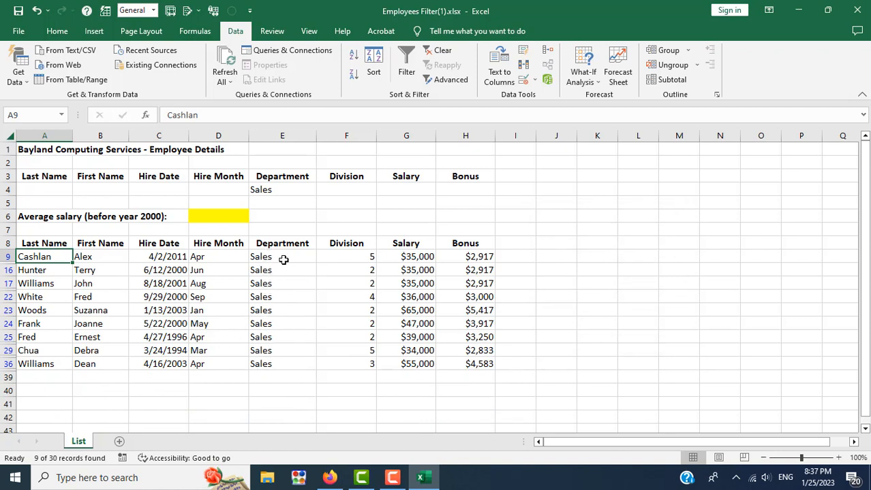
Set the Department criterion in E4 to Support and rerun the Advanced Filter in place with criteria range A3:H4
click(266, 191)
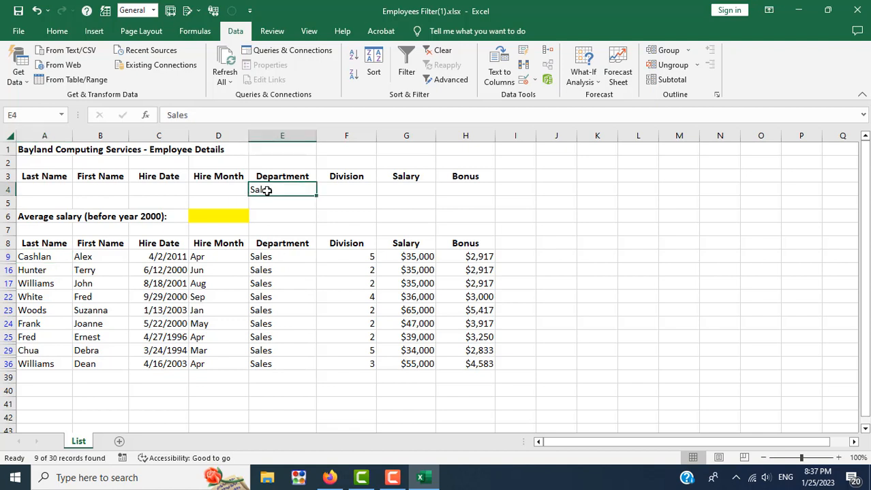
text(Support)
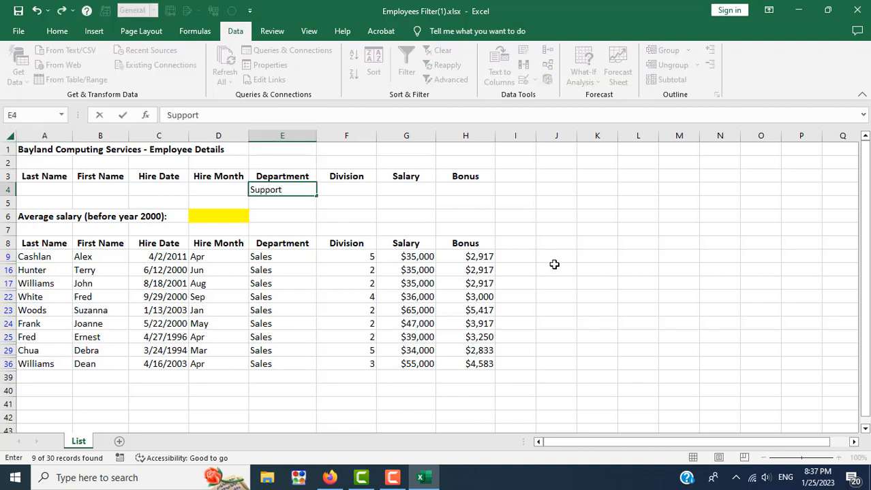
key(Return)
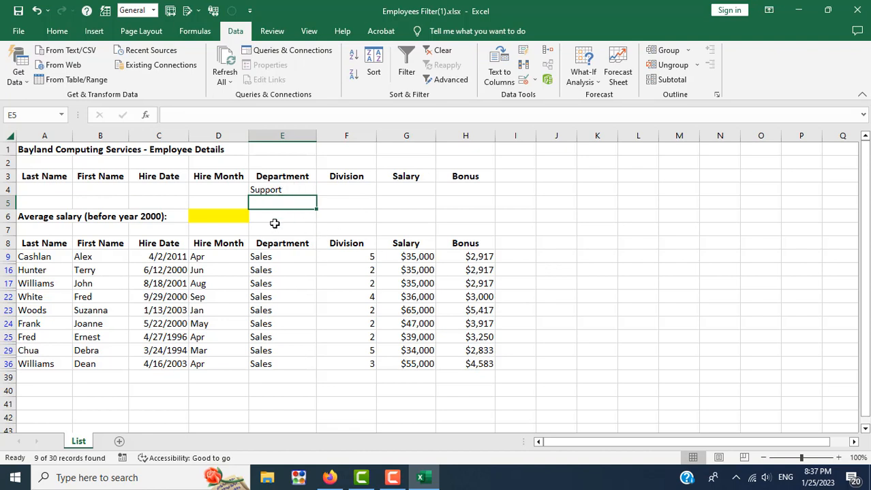
drag(268, 258, 267, 355)
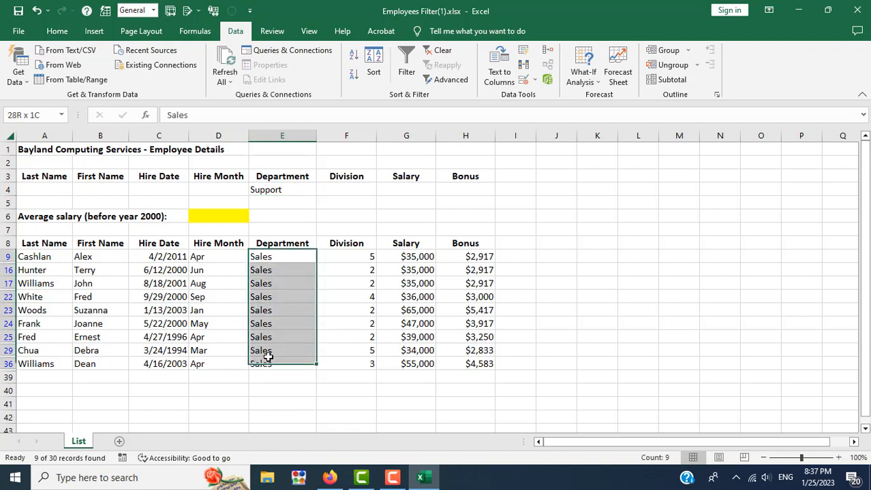
click(39, 257)
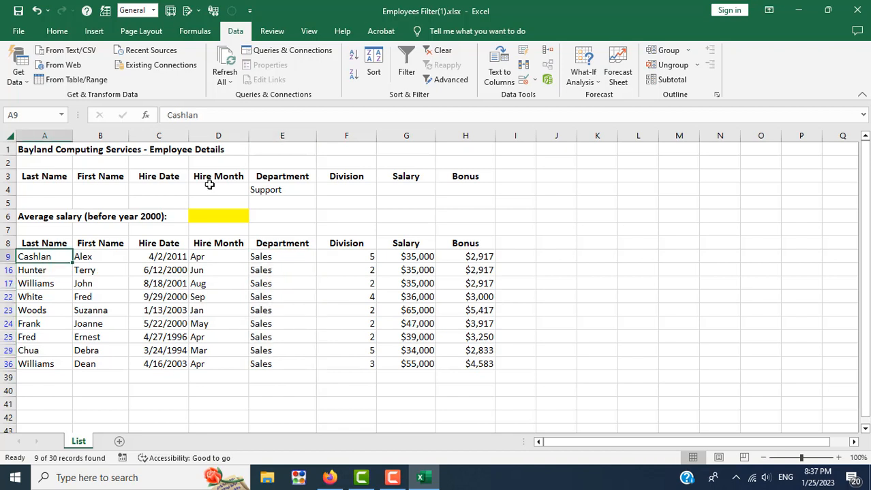
click(455, 82)
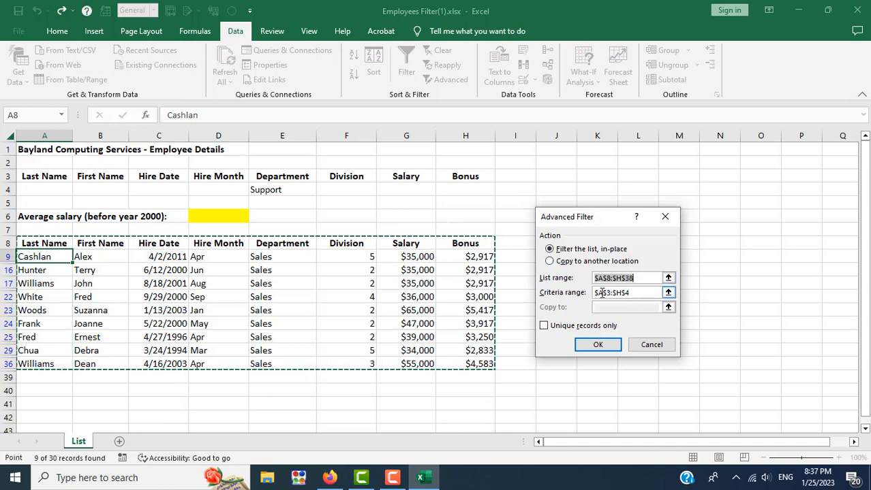
click(598, 346)
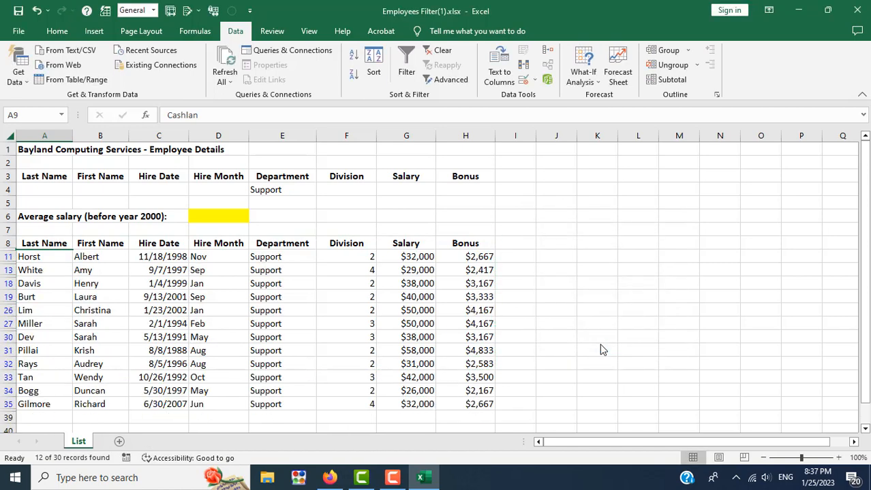
Compare the filtered employee records with the Department criterion in cell E4
drag(266, 257, 270, 400)
drag(29, 257, 468, 402)
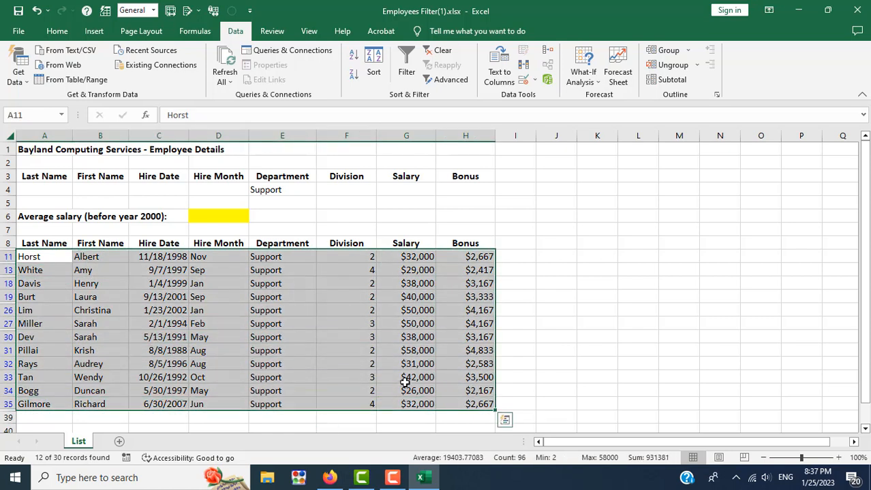
click(275, 190)
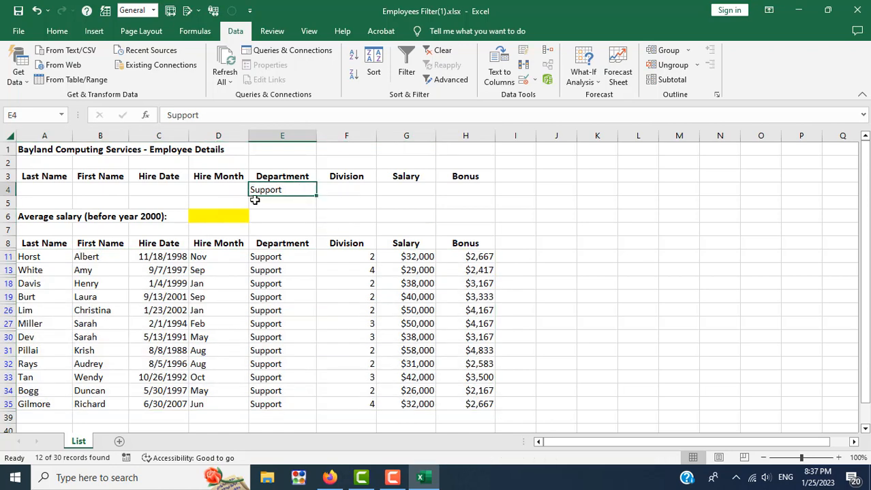
Switch to the lesson in Firefox, finish reading the advanced filter steps, and open section 5.5 on clearing an advanced filter
key(alt+Tab)
scroll(575, 274, down, 7)
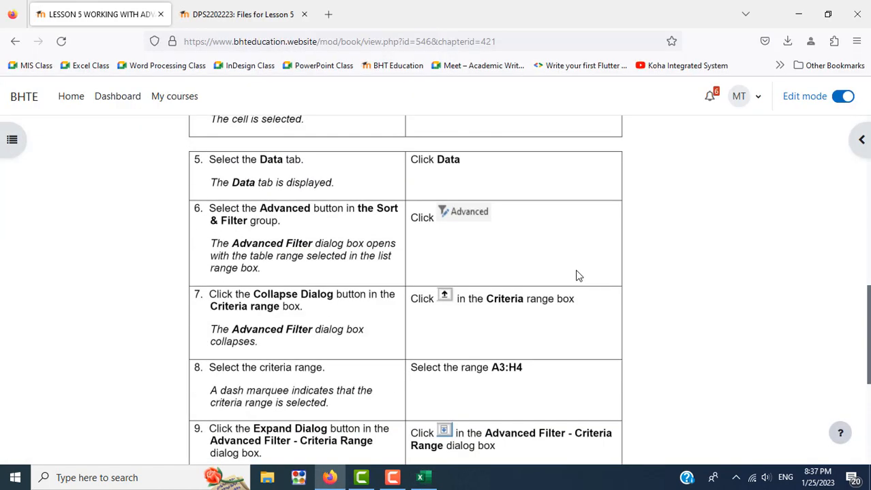
scroll(606, 277, down, 2)
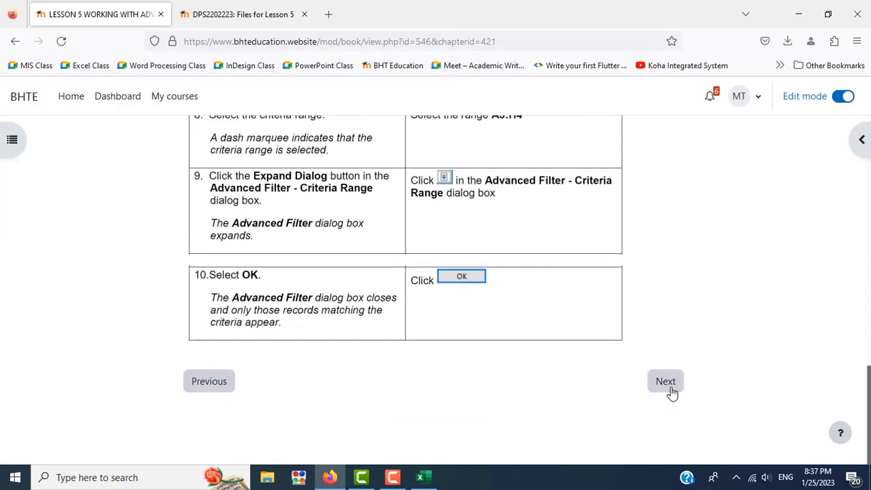
click(669, 384)
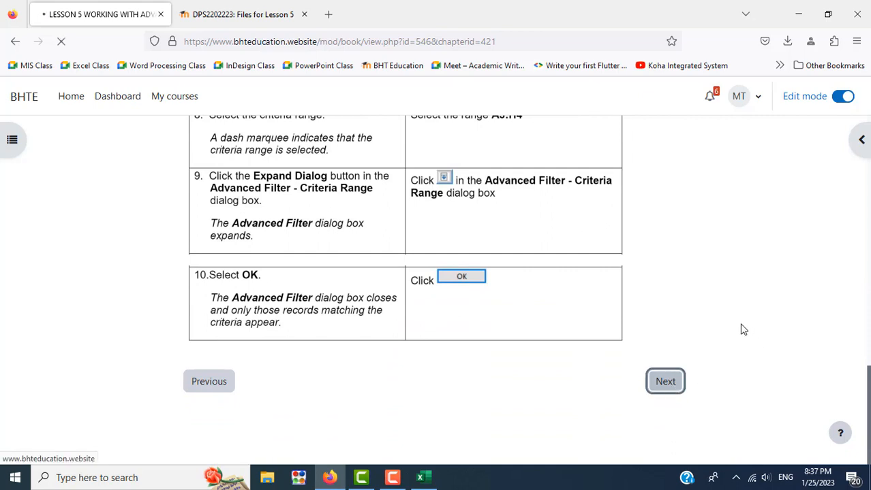
scroll(746, 330, down, 3)
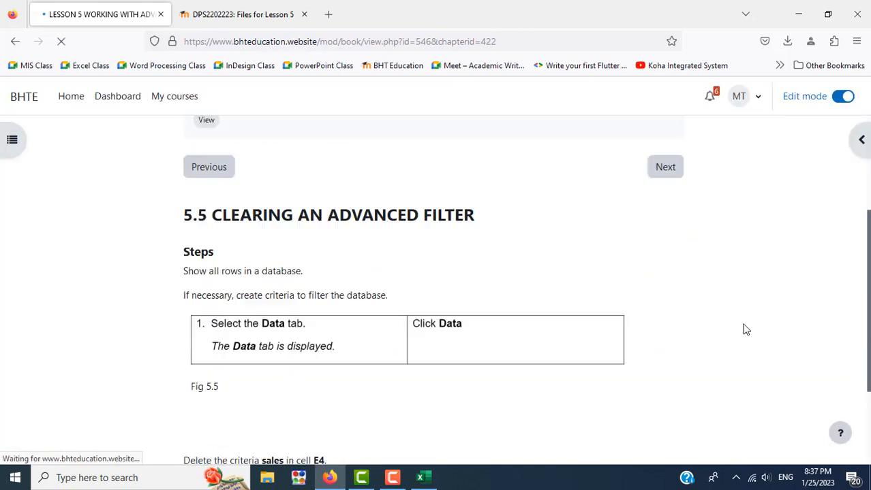
Switch to Excel, check the Support records against the E4 criterion, and clear the advanced filter from the employee list
key(alt+Tab)
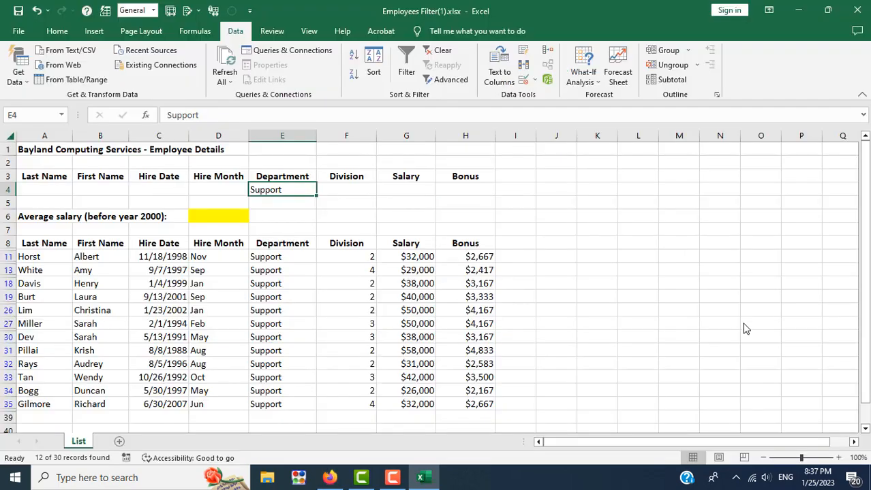
click(269, 256)
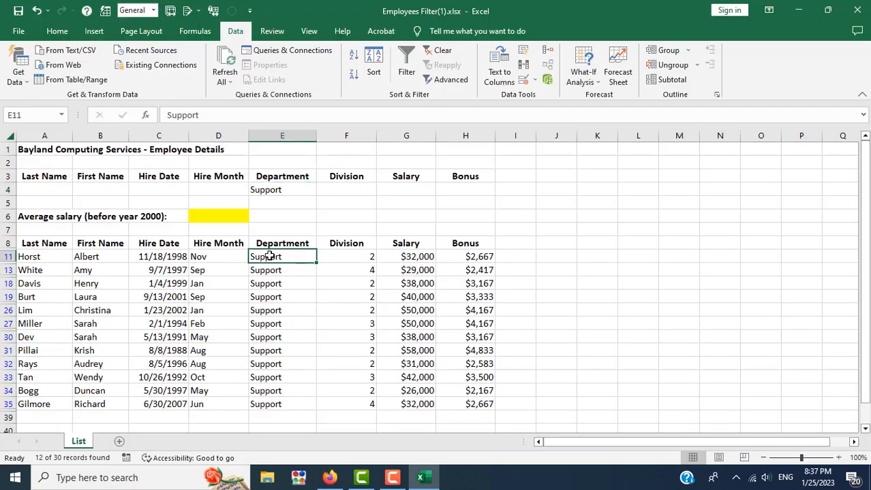
click(275, 190)
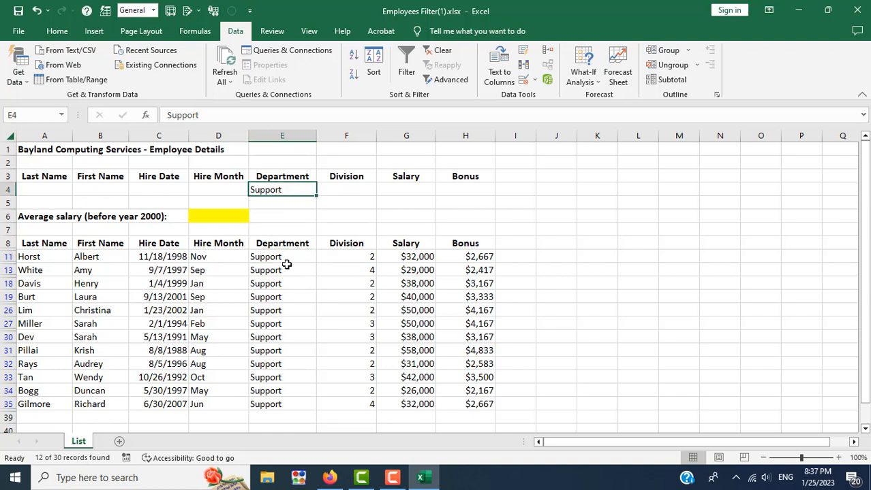
drag(282, 259, 273, 402)
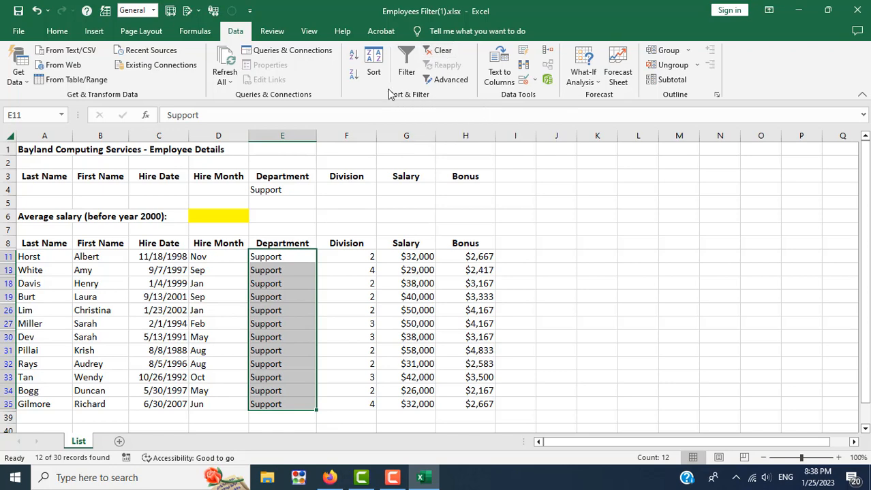
click(443, 51)
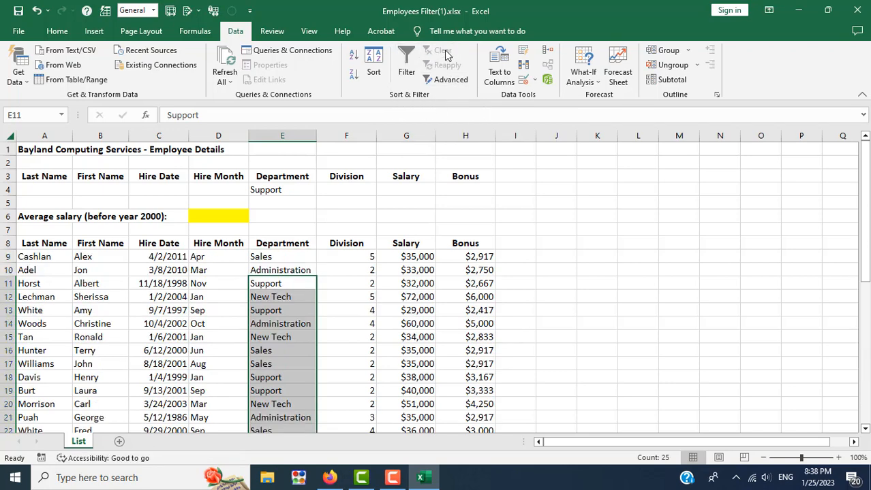
scroll(477, 288, down, 7)
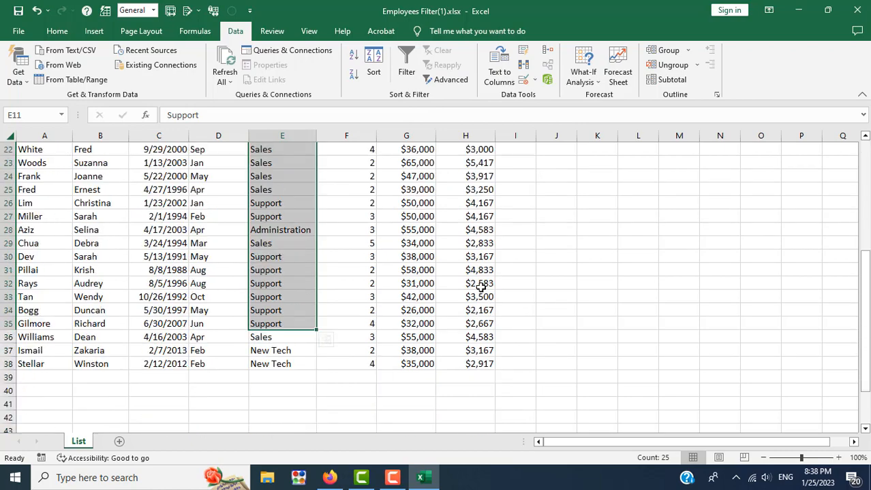
click(340, 350)
scroll(342, 347, up, 3)
scroll(396, 304, up, 5)
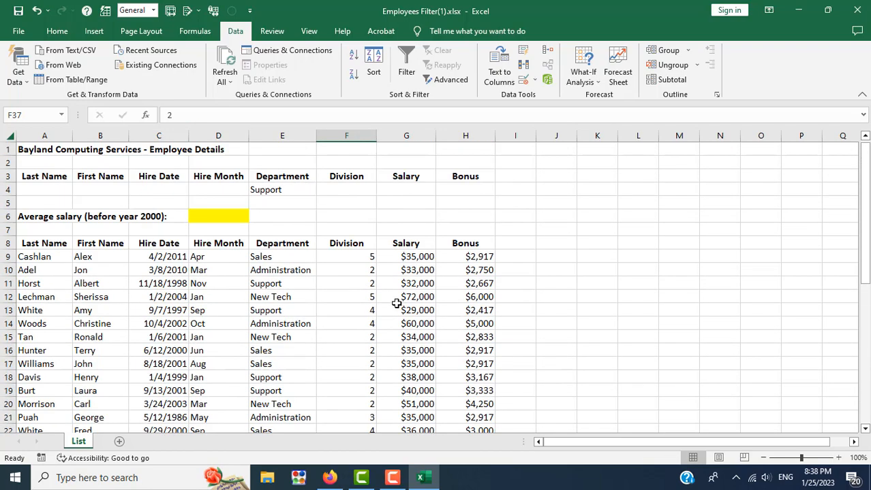
Switch to the lesson in Firefox, go on to section 5.6, and read how to use an advanced AND condition
click(331, 480)
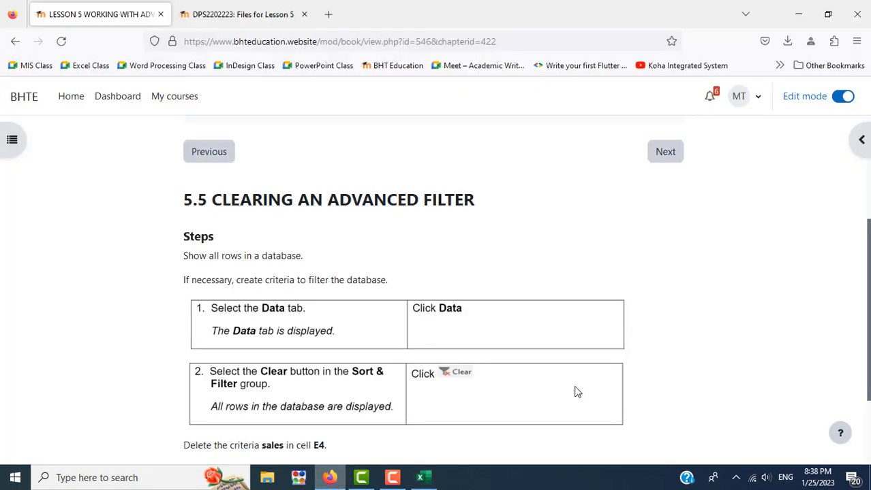
scroll(613, 382, down, 3)
click(671, 387)
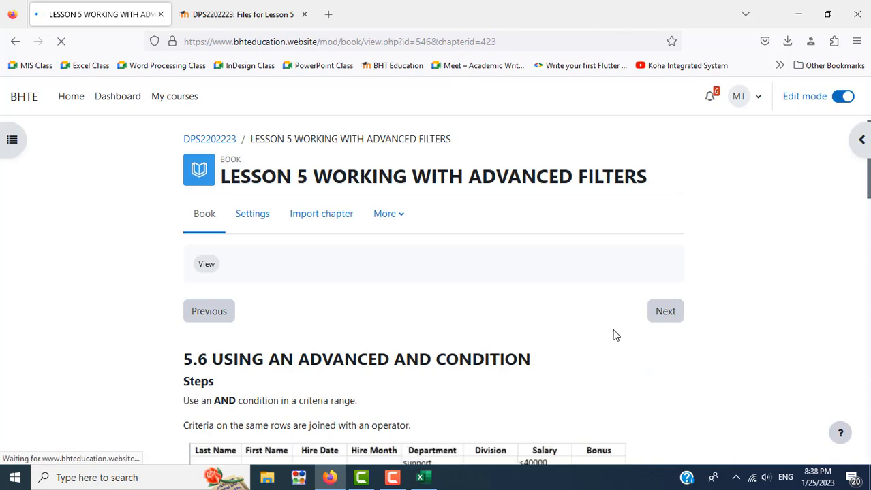
scroll(614, 334, down, 4)
scroll(468, 248, up, 3)
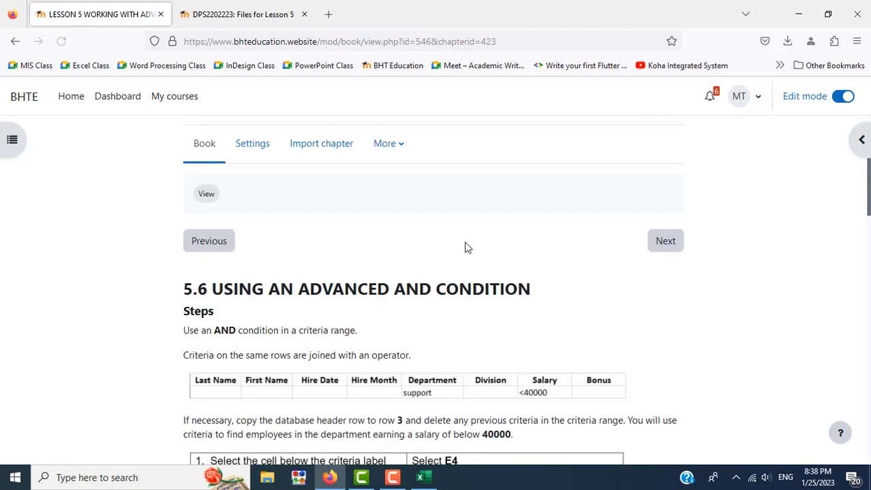
drag(395, 288, 431, 289)
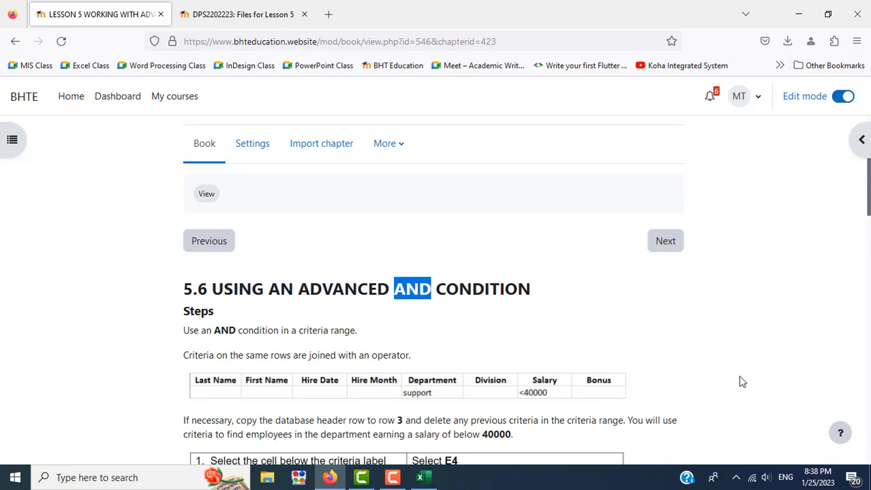
scroll(741, 380, down, 2)
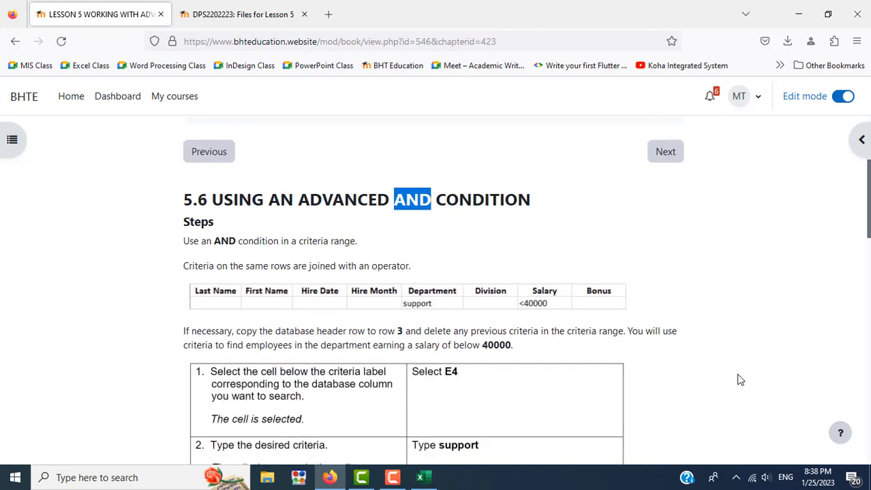
scroll(628, 413, down, 4)
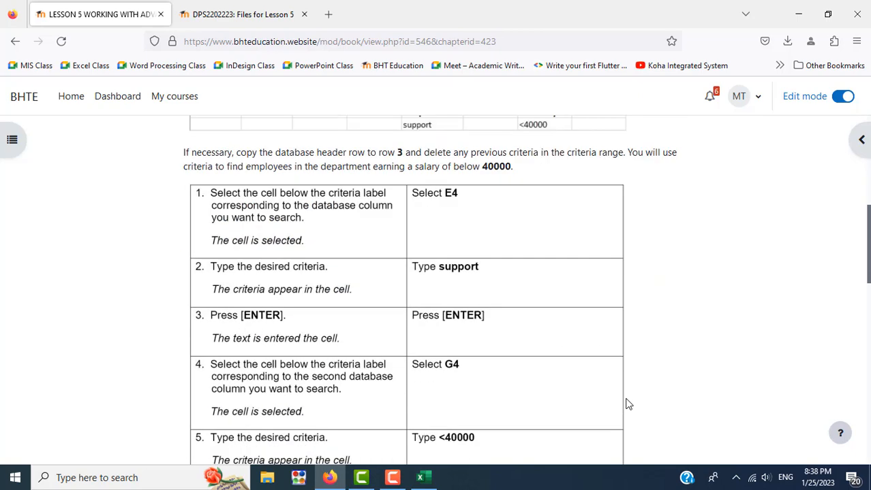
scroll(435, 309, up, 2)
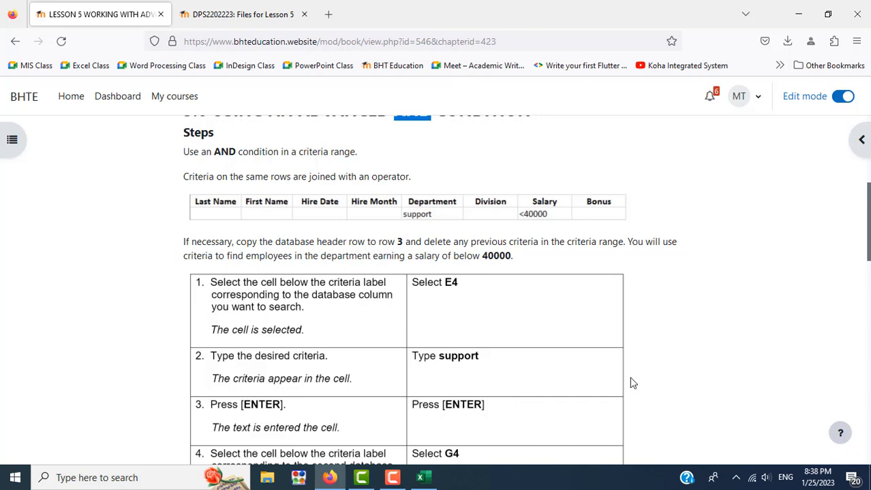
Switch to Excel and, with Support kept as the Department criterion in E4, enter <40000 as the Salary criterion in G4
mouse_move(426, 479)
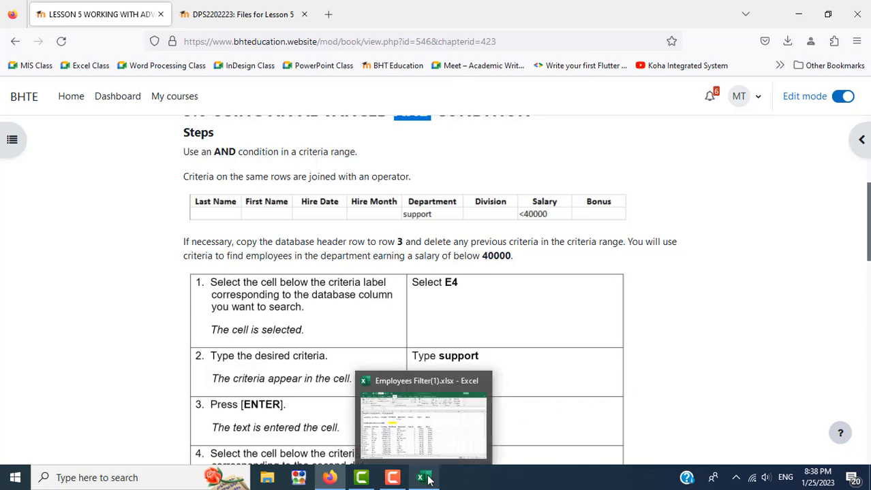
click(426, 479)
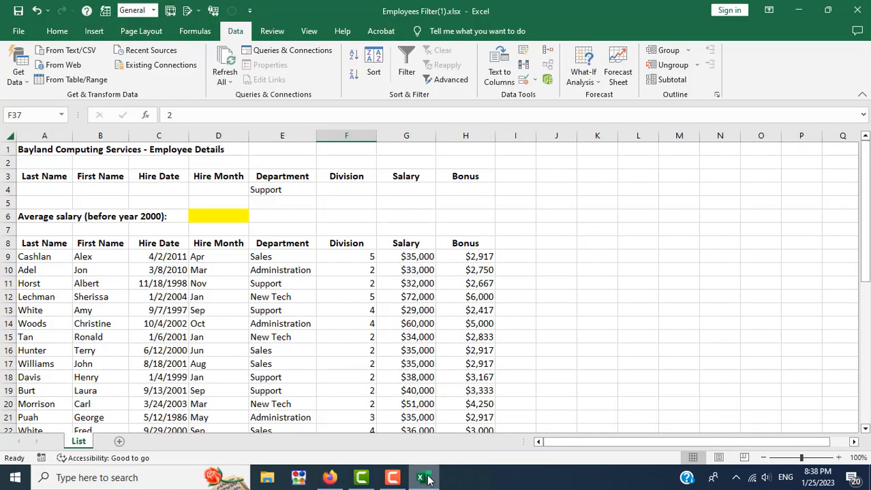
click(273, 195)
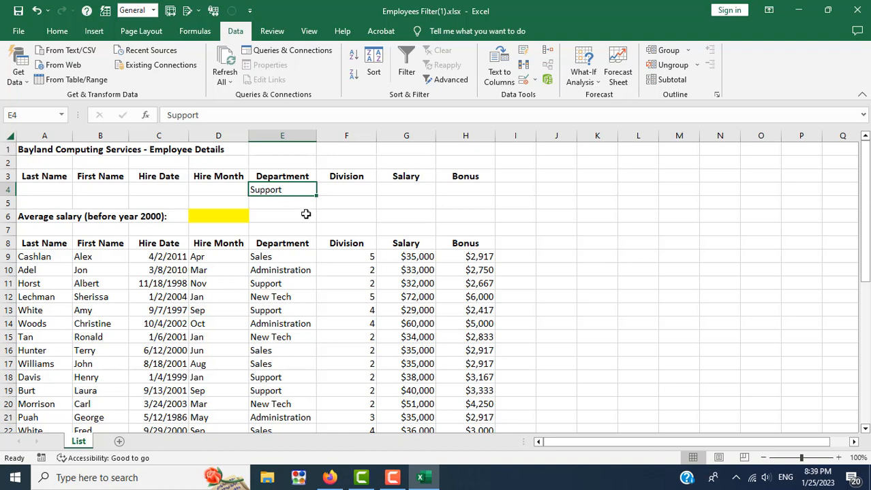
key(alt+Tab)
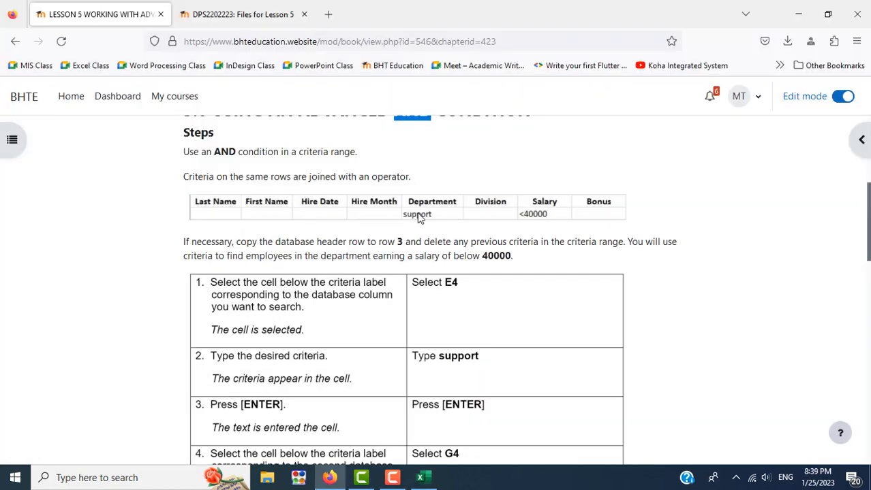
key(alt+Tab)
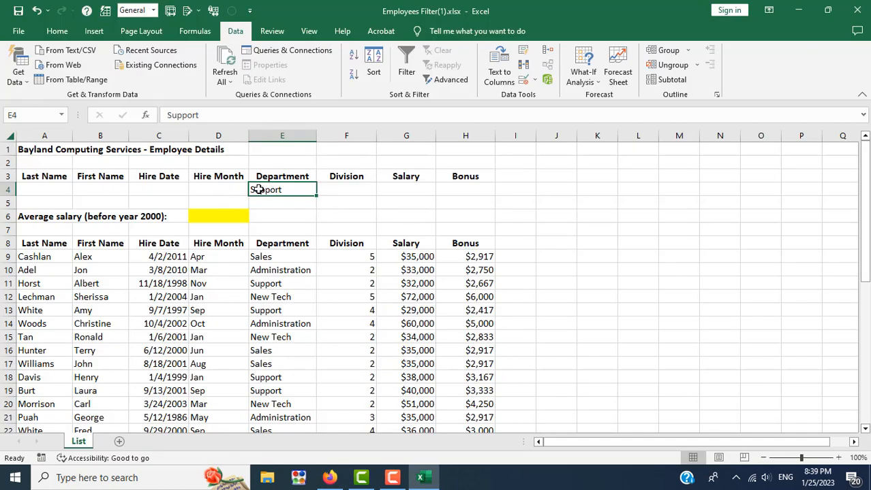
click(417, 196)
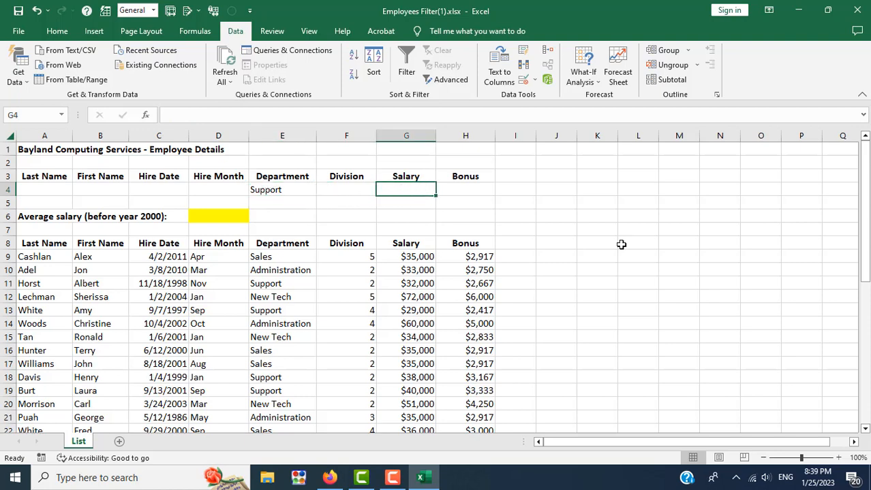
key(alt+Tab)
key(alt+Tab)
text(<4)
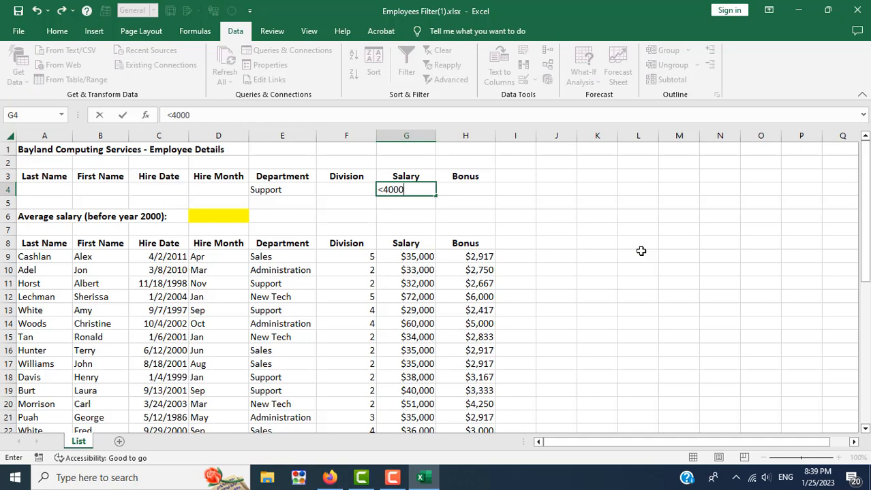
key(Return)
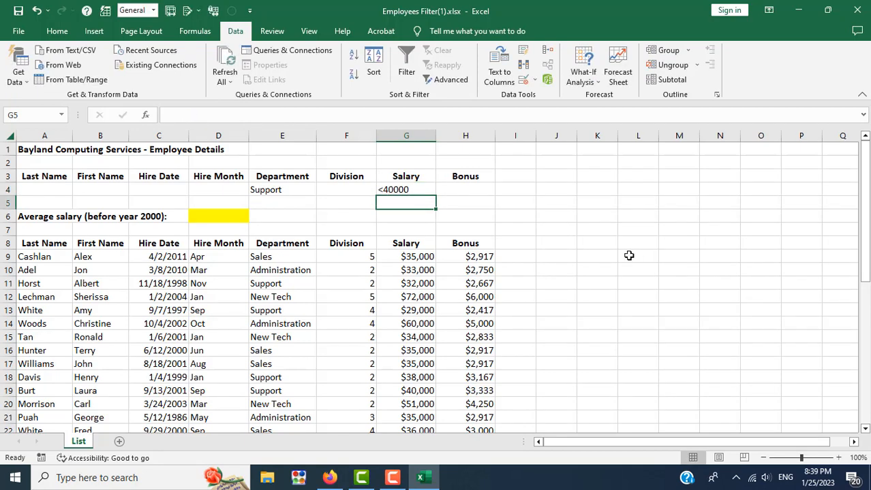
Review the criteria in E4 and G4, and open Advanced Filter for the employee database from cell A9
click(270, 194)
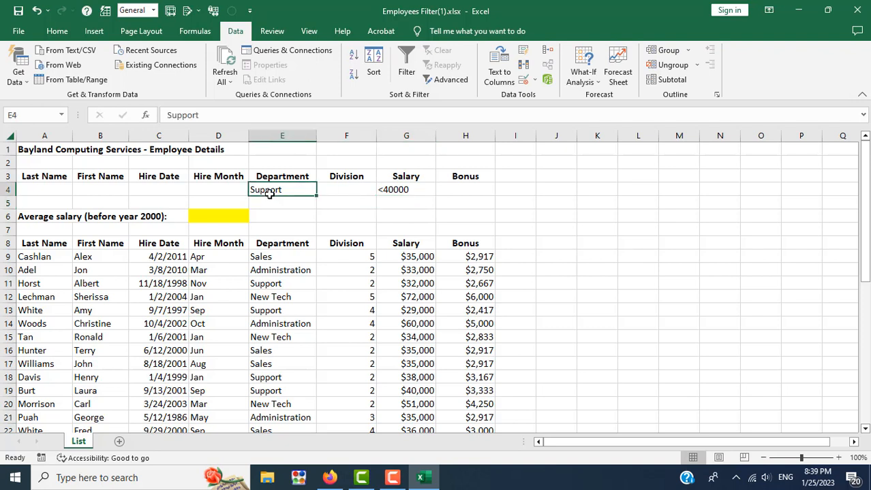
click(400, 192)
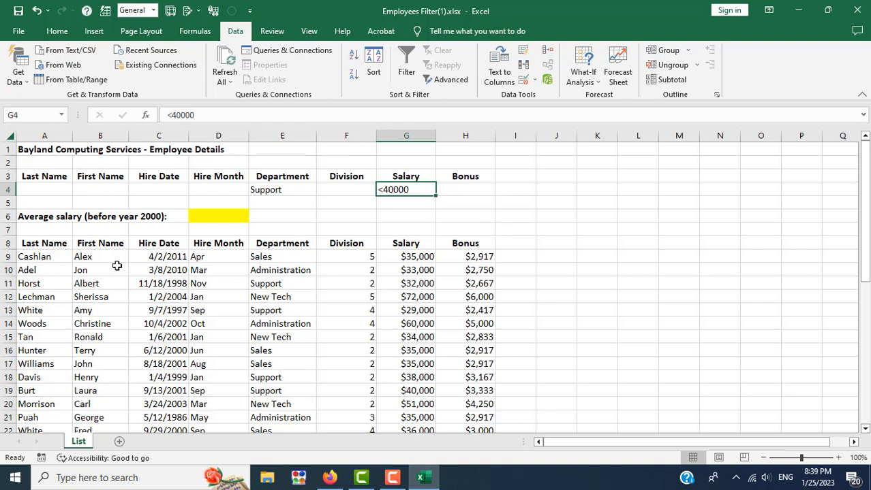
click(48, 258)
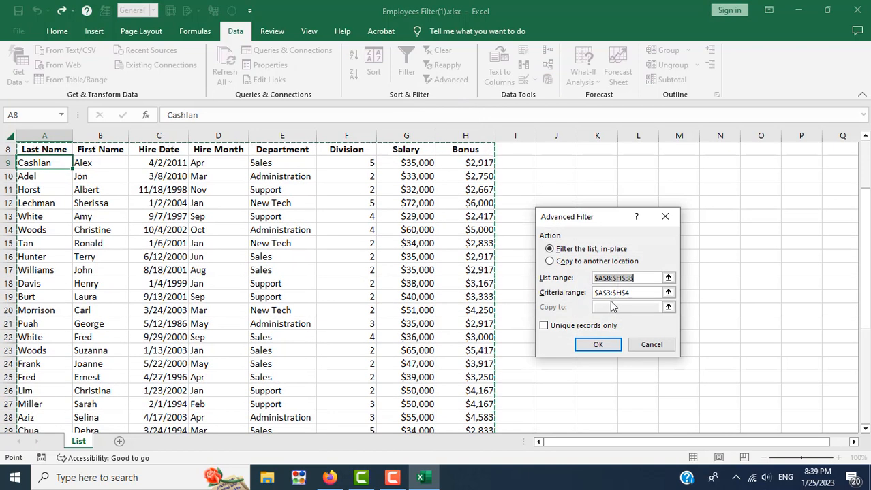
scroll(431, 289, up, 3)
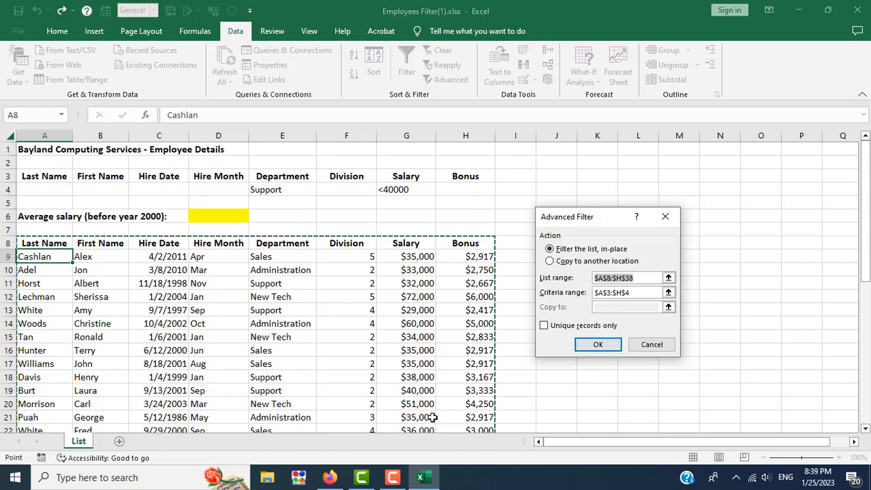
Switch to the lesson in Firefox and read steps 5 to 12 of section 5.6 on applying the AND filter
click(329, 478)
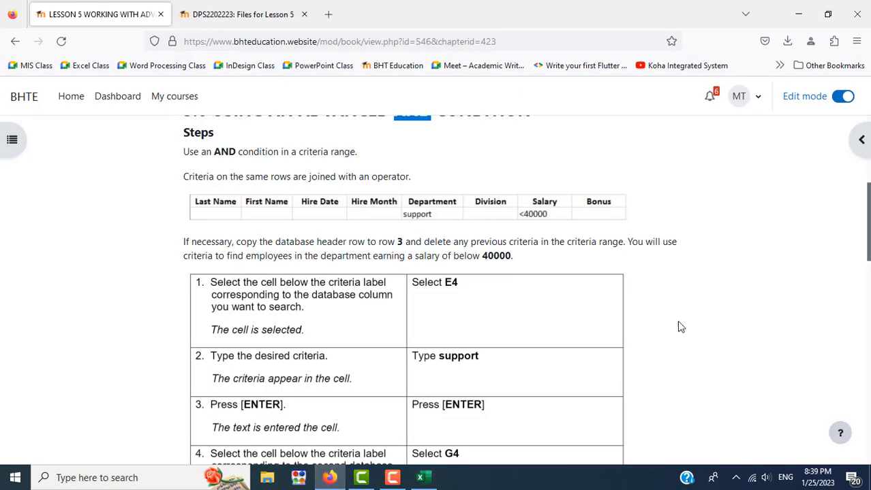
scroll(691, 321, down, 3)
scroll(693, 322, down, 3)
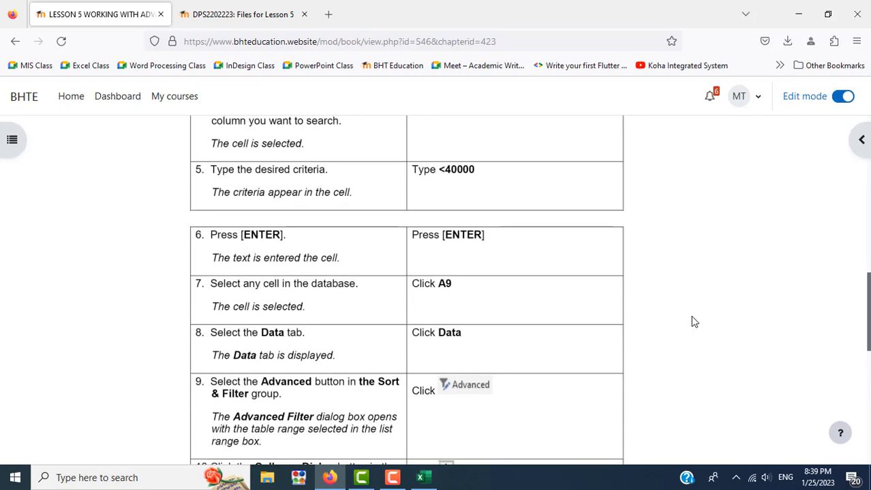
scroll(694, 322, down, 2)
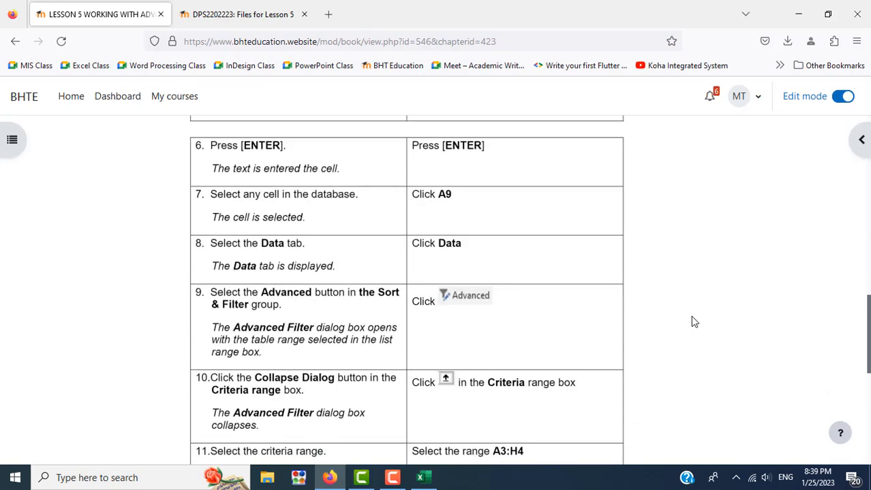
scroll(694, 321, up, 2)
scroll(693, 322, down, 1)
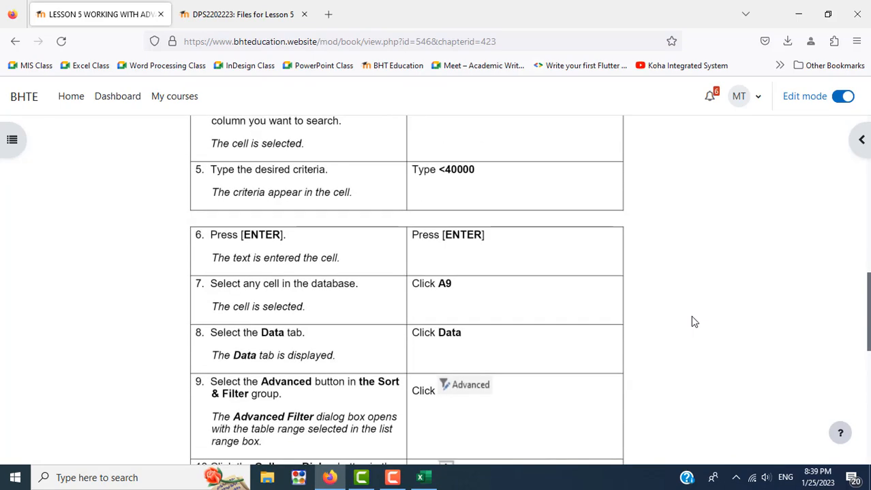
scroll(694, 322, down, 2)
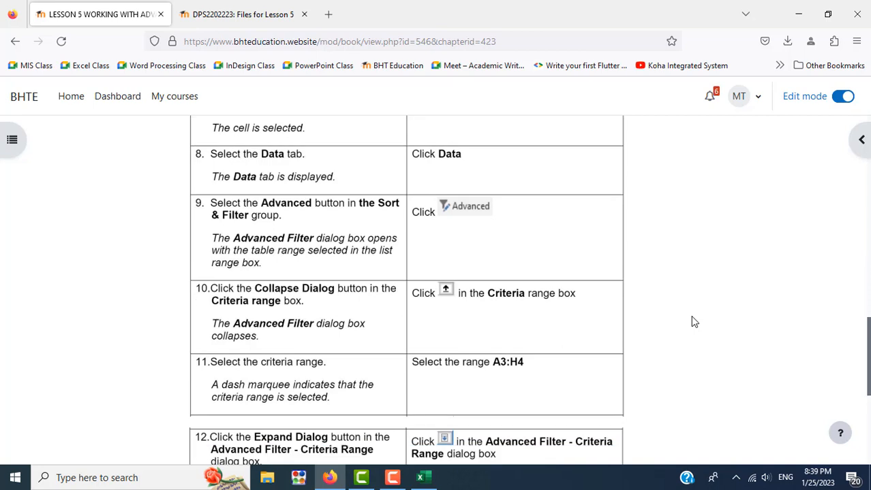
Finish reading section 5.6, switch to Excel, and apply the Advanced Filter with the Support and <40000 criteria
scroll(694, 322, up, 1)
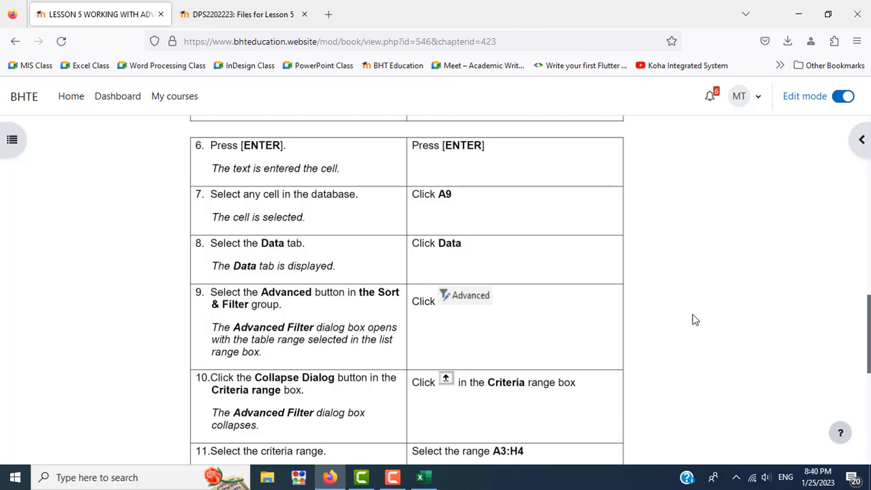
scroll(693, 319, down, 1)
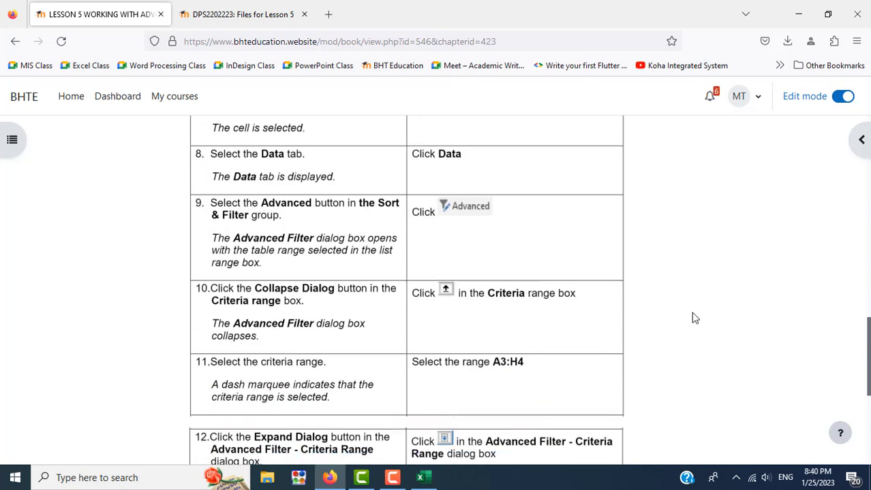
scroll(693, 320, down, 2)
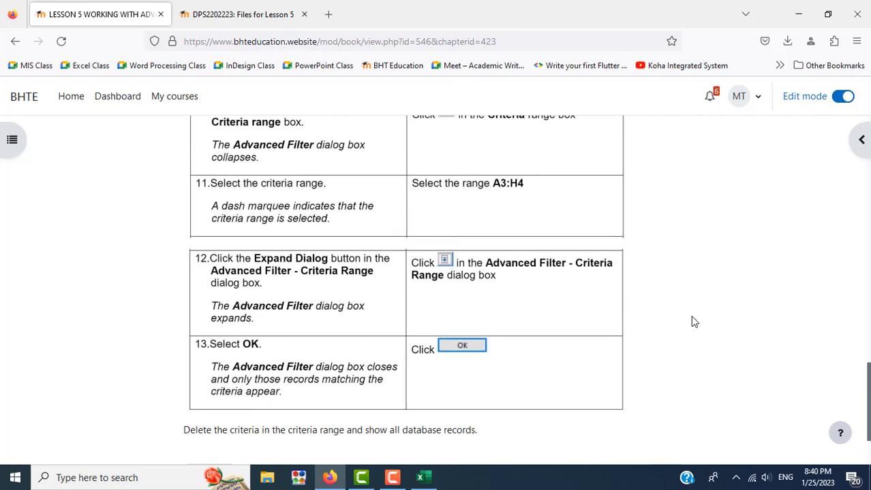
scroll(694, 321, down, 1)
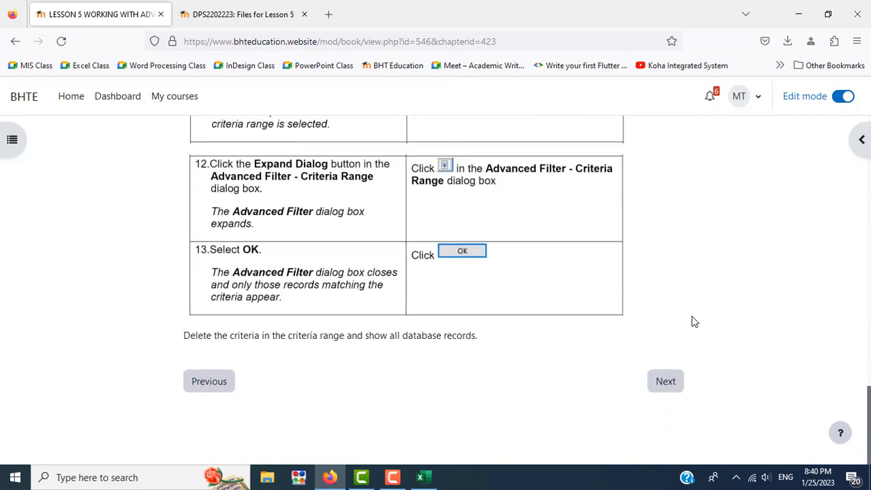
click(422, 477)
click(598, 345)
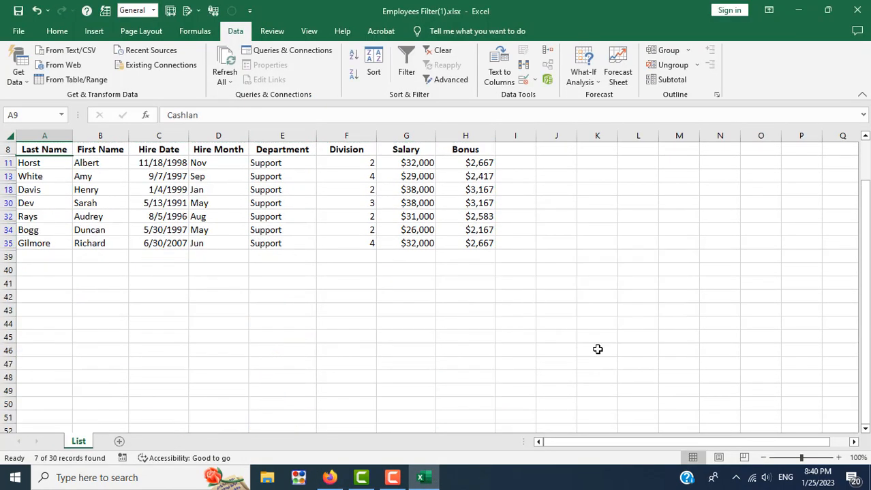
Examine the filtered employee records, checking their Department and Salary values against the criteria in row 4
click(597, 350)
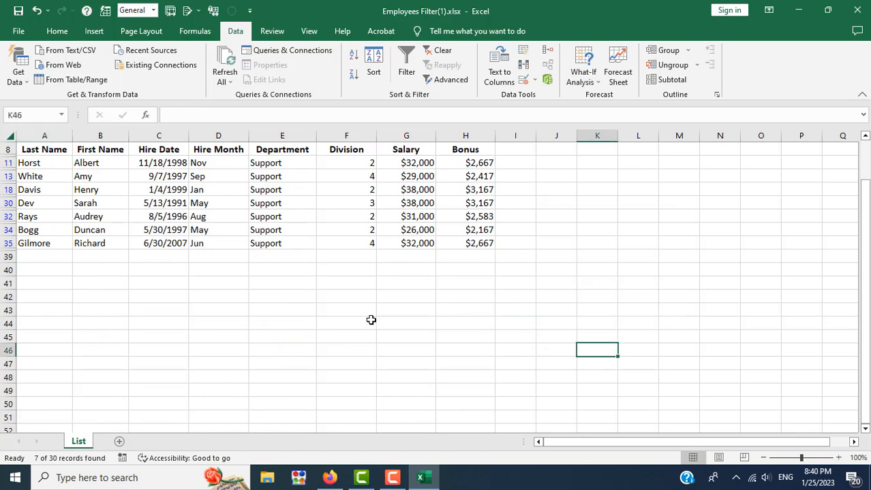
scroll(370, 320, up, 3)
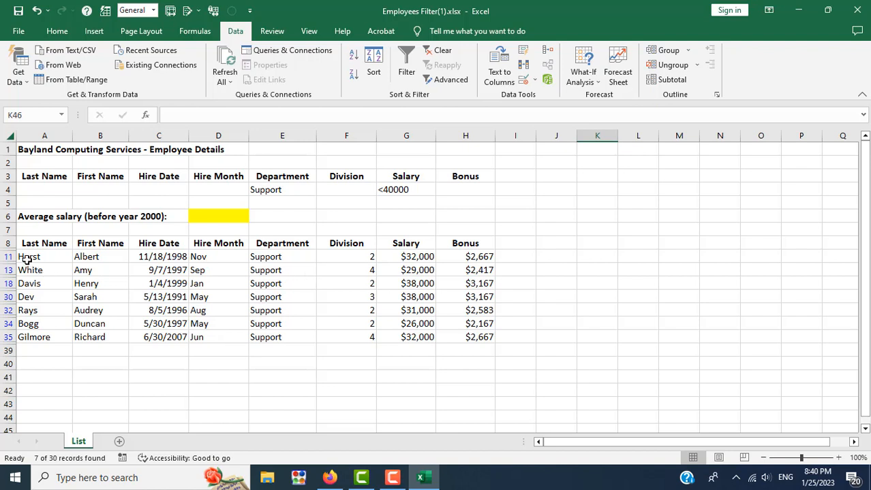
drag(27, 259, 284, 334)
click(277, 256)
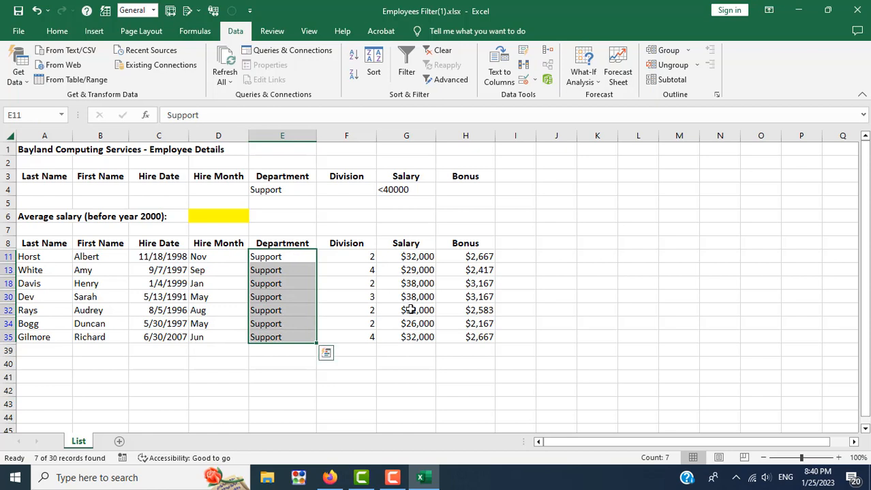
drag(418, 255, 417, 335)
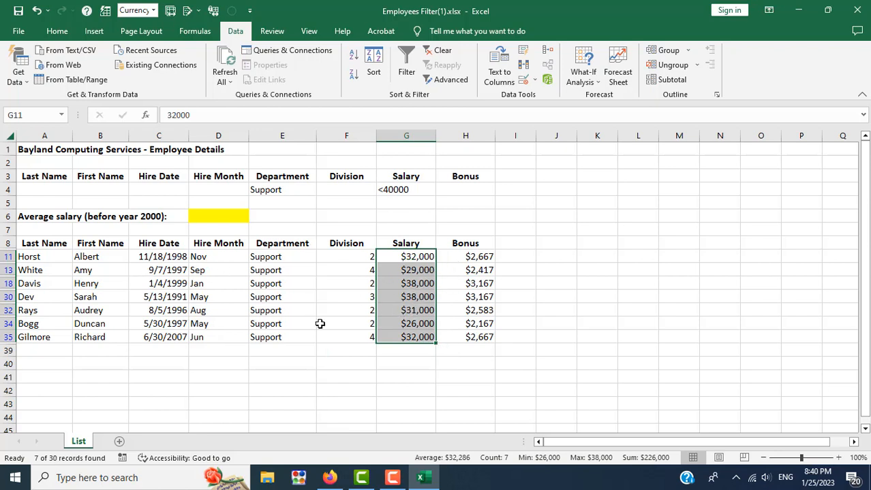
Switch to the lesson in Firefox, go on to section 5.7, and read the introduction to using an advanced OR condition
click(328, 478)
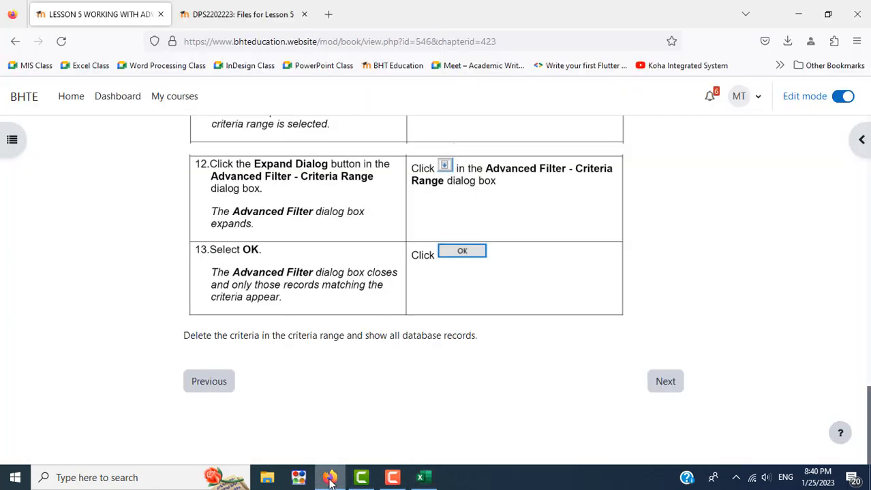
click(667, 383)
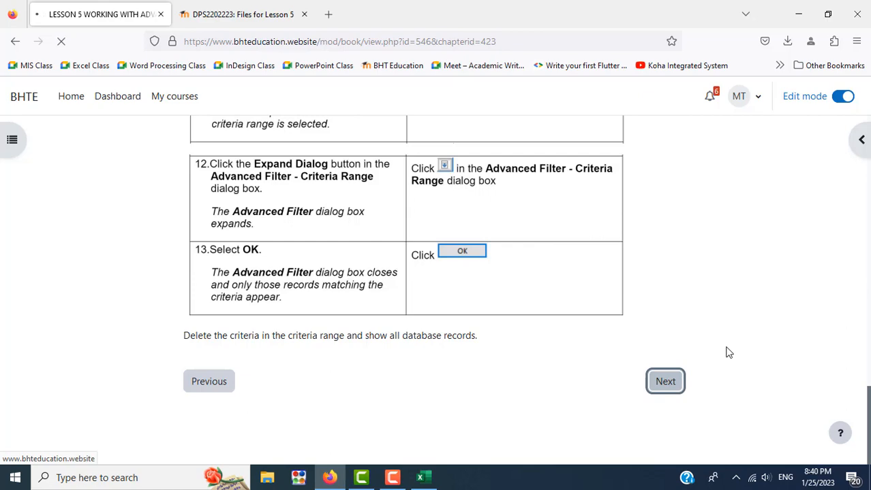
scroll(558, 327, down, 3)
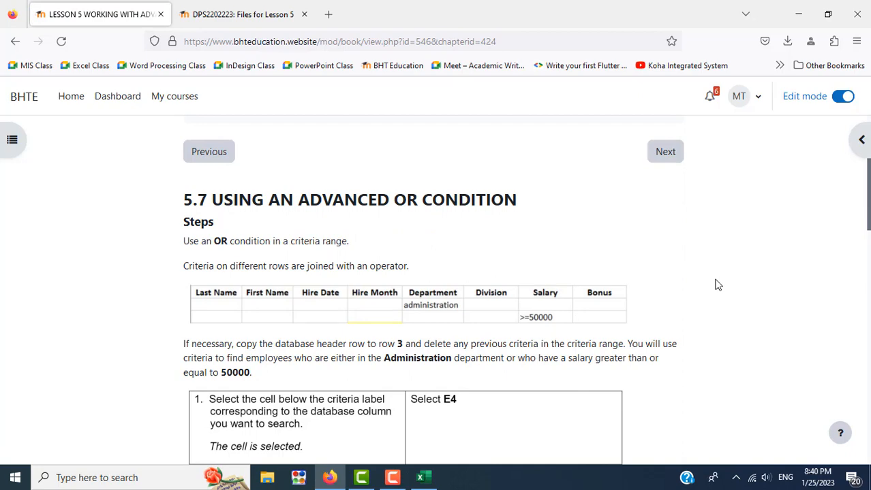
scroll(717, 285, down, 3)
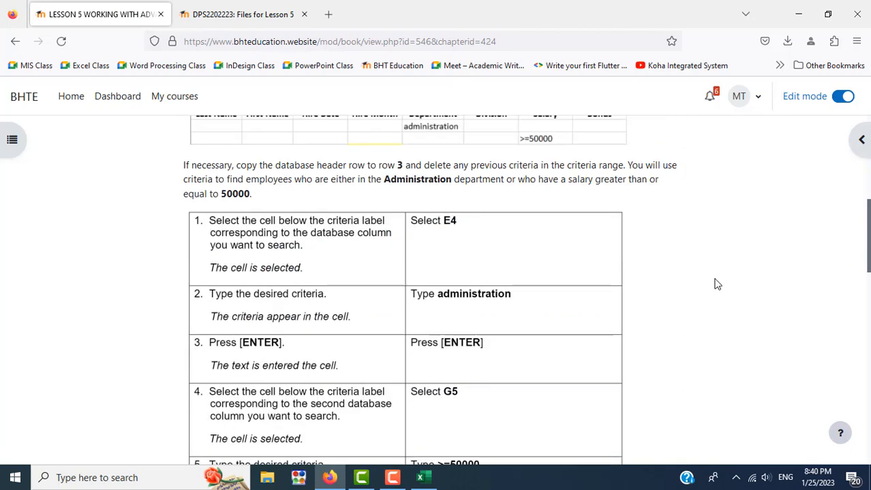
Switch to Excel and review the Department and Salary columns of the AND-filtered records again
click(418, 477)
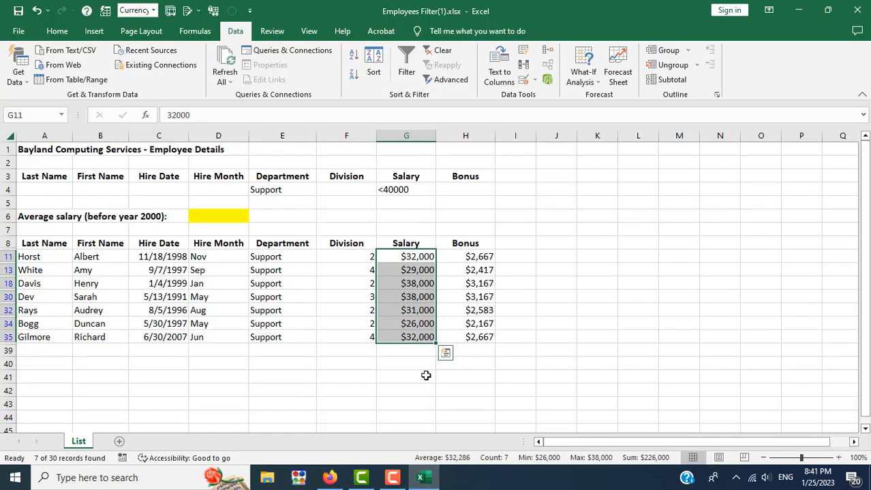
drag(269, 257, 274, 335)
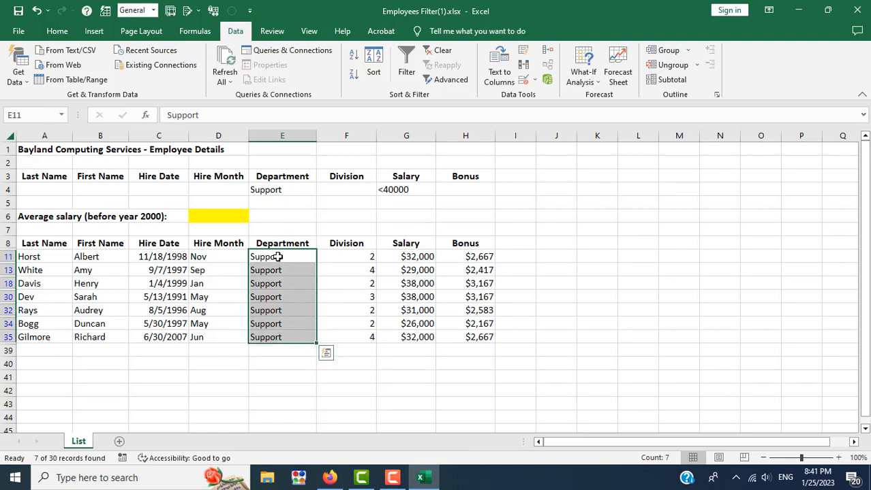
drag(277, 257, 274, 335)
click(406, 257)
drag(406, 273, 407, 339)
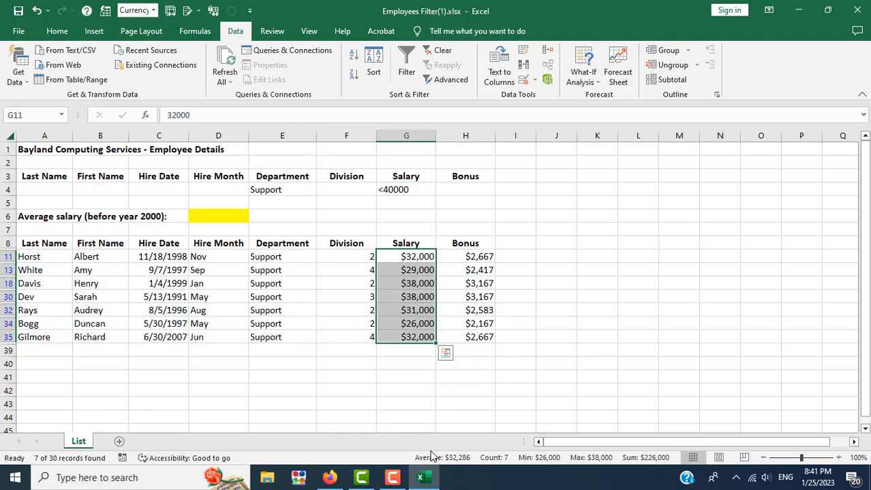
Switch to the lesson in Firefox and read the OR criteria example and steps 1 to 7 of section 5.7
click(329, 478)
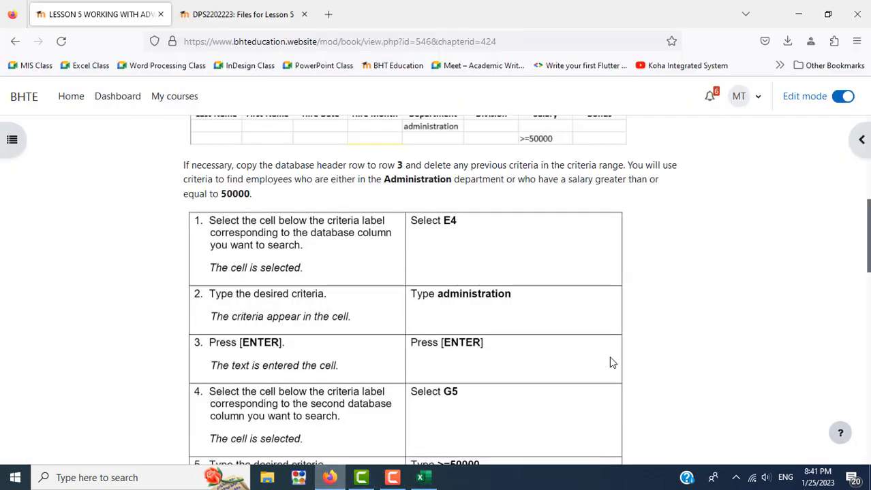
scroll(636, 352, up, 5)
scroll(636, 347, down, 2)
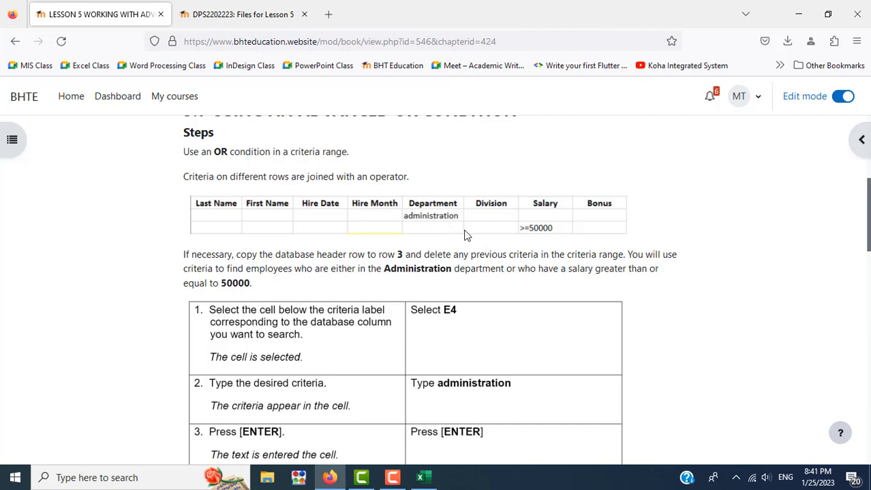
scroll(645, 308, down, 4)
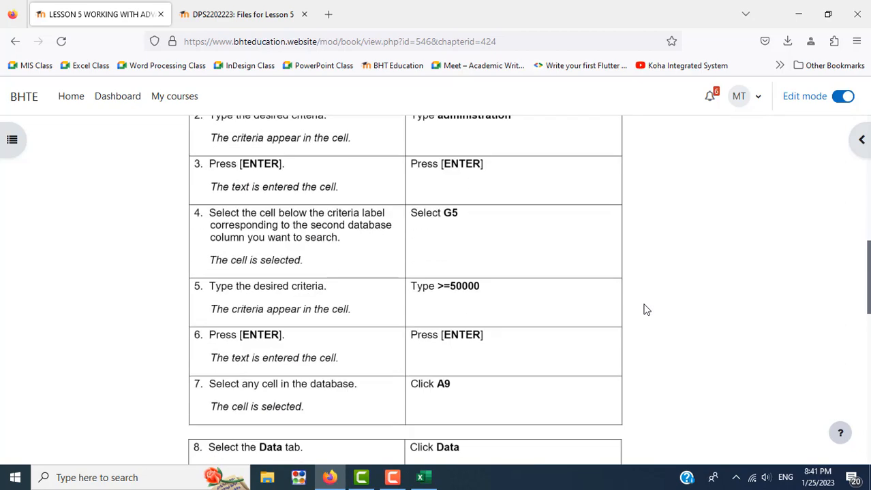
scroll(646, 309, up, 5)
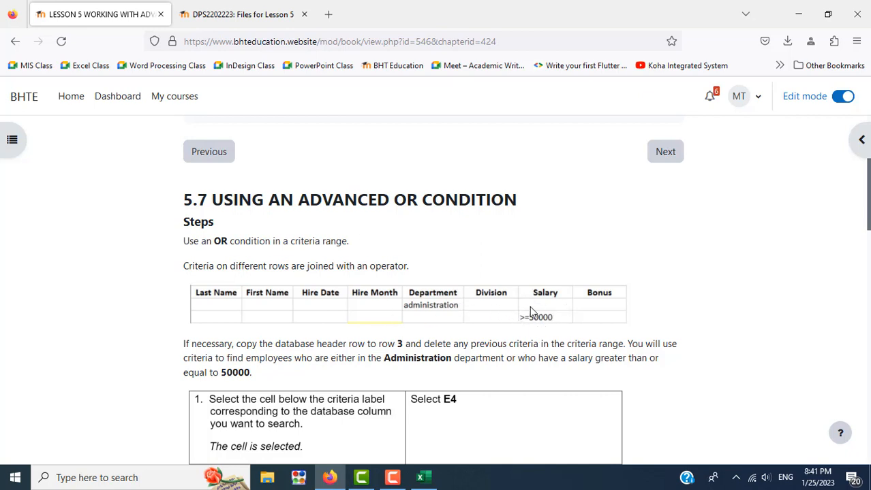
Switch to Excel and clear the filter on the employee database to show all records
mouse_move(425, 477)
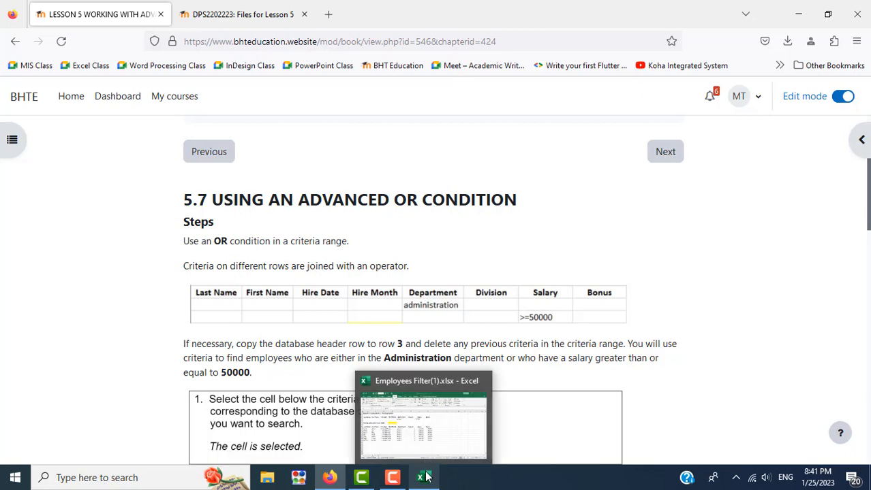
click(427, 444)
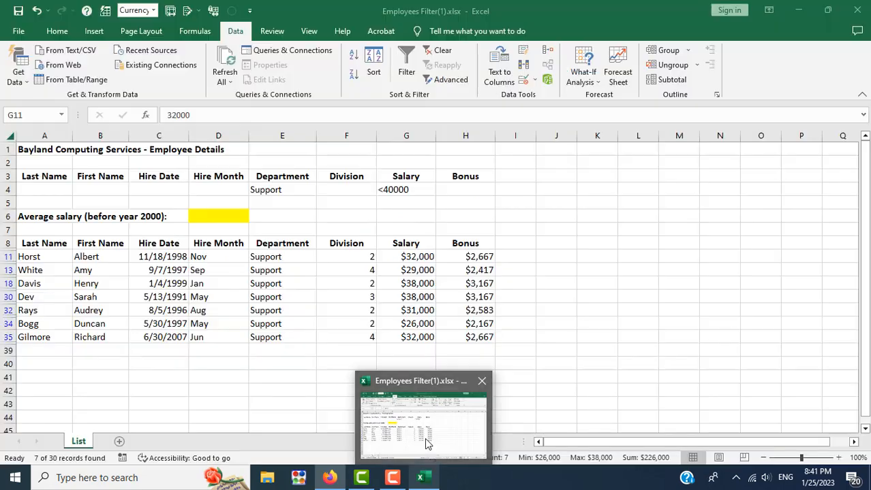
click(396, 190)
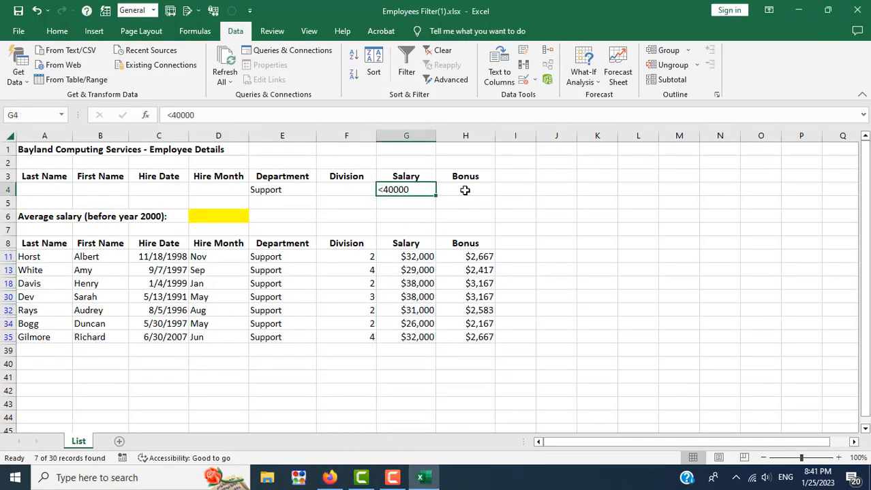
click(283, 297)
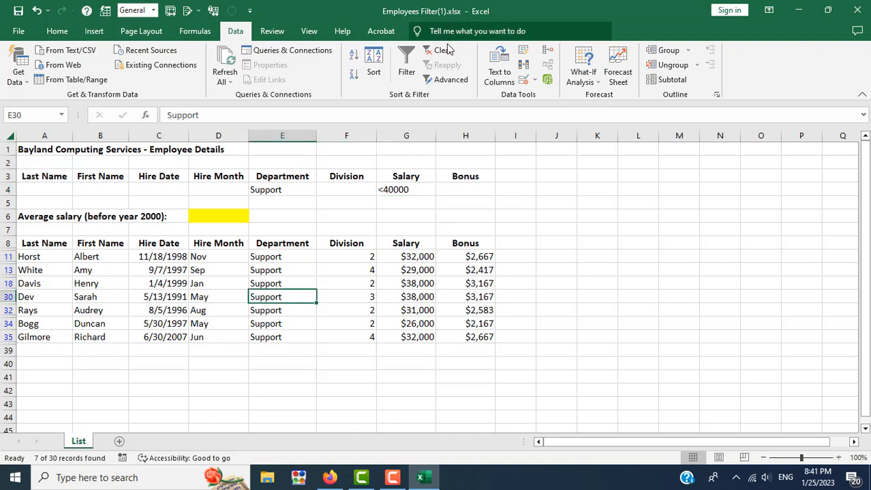
click(443, 52)
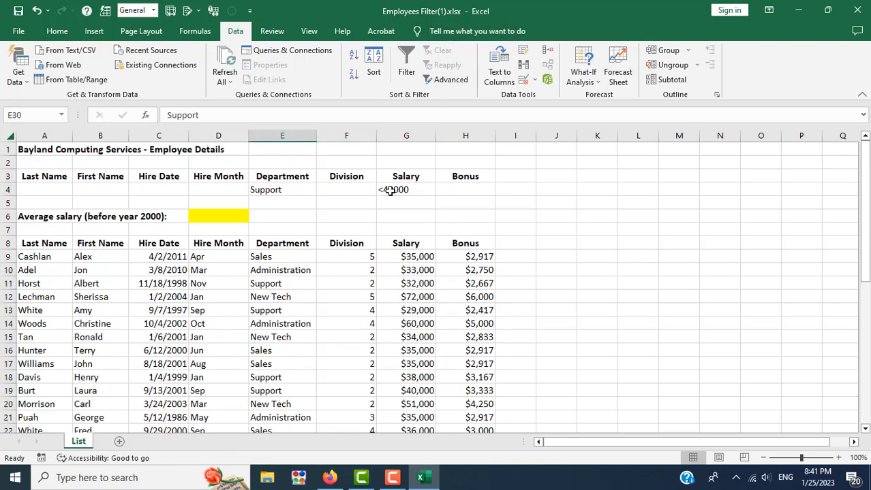
Check the criteria in the lesson, and enter Administration as the Department criterion in E4 and >=50000 as the Salary criterion in G4
click(292, 193)
key(alt+Tab)
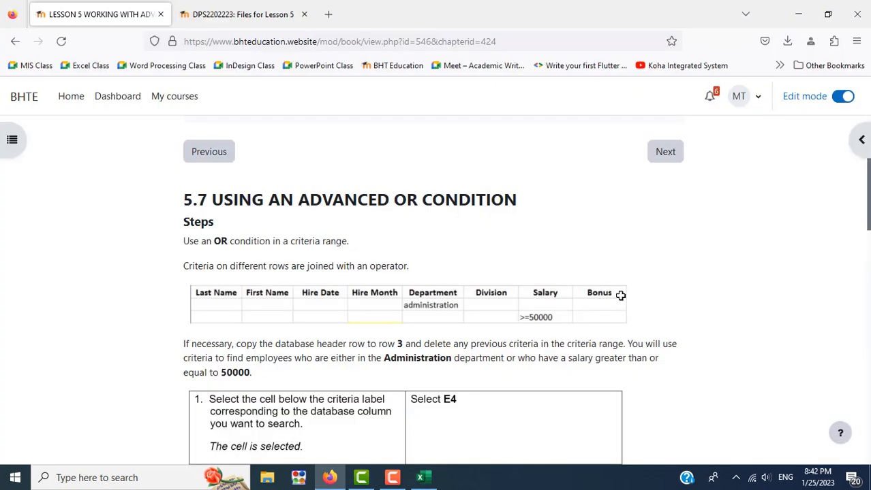
key(alt+Tab)
text(A)
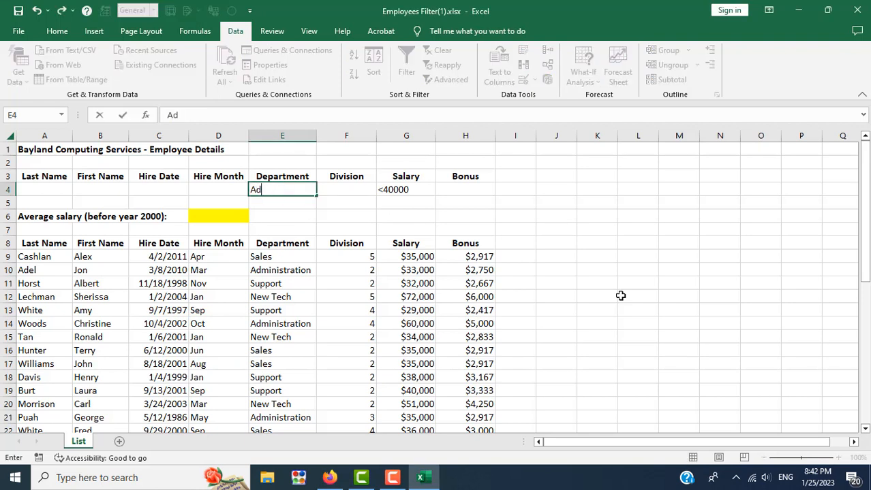
text(dministration)
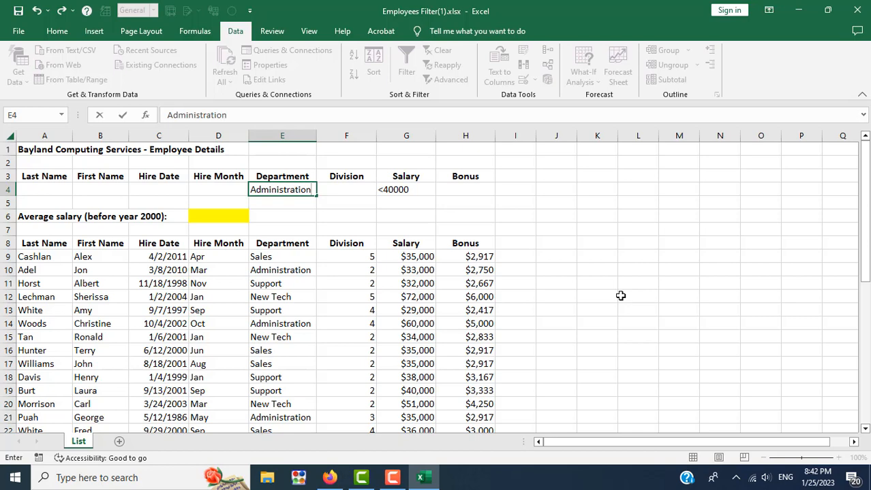
key(Tab)
key(Tab)
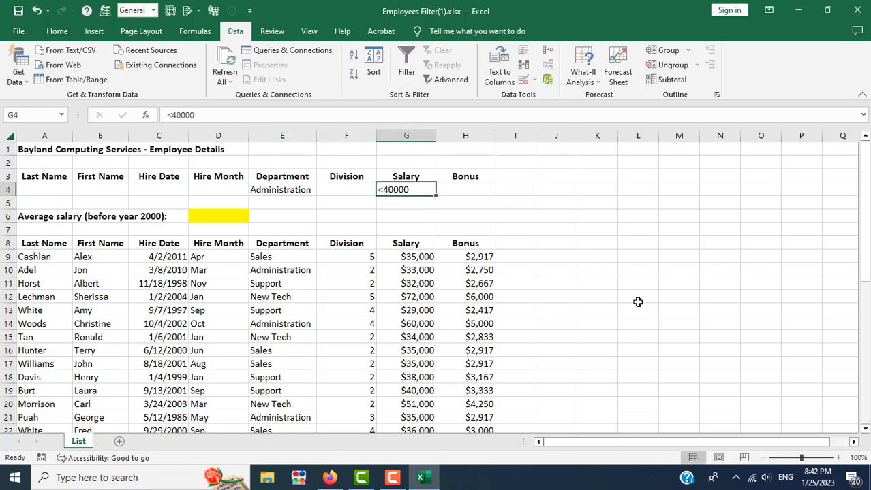
text(>=5)
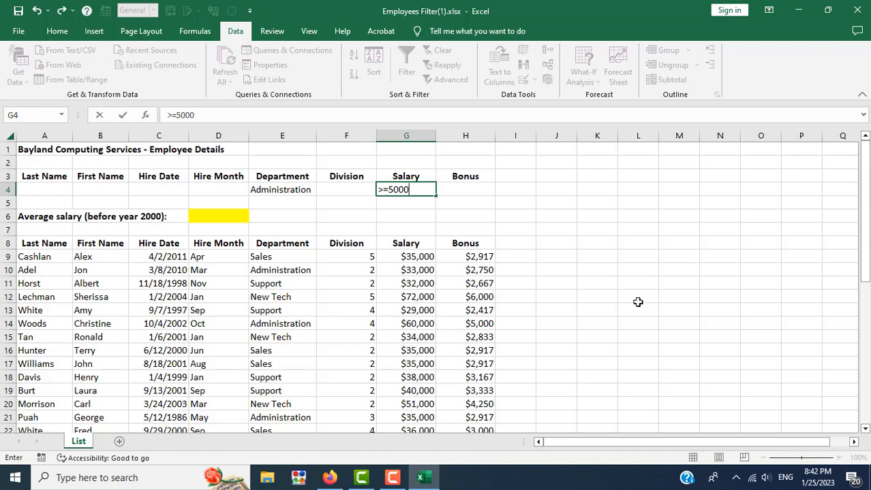
text(0000)
key(Return)
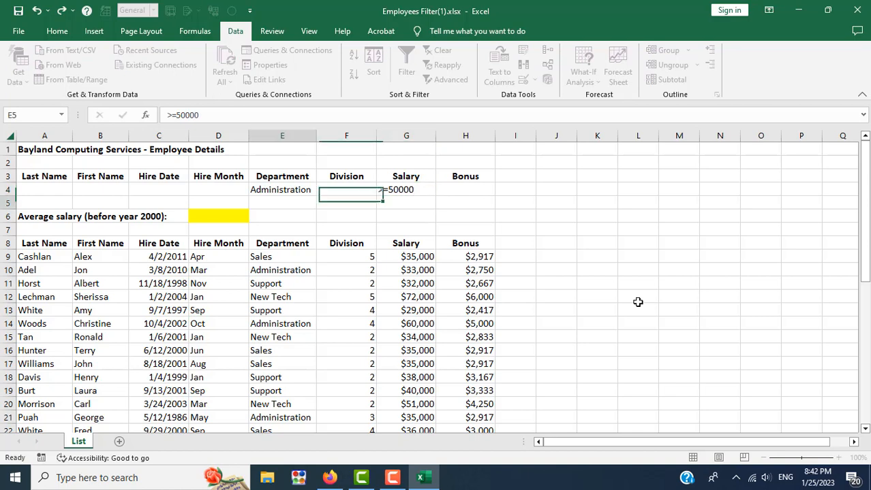
Apply an in-place advanced filter to the list A8:H38 using the criteria range A3:H4
click(298, 190)
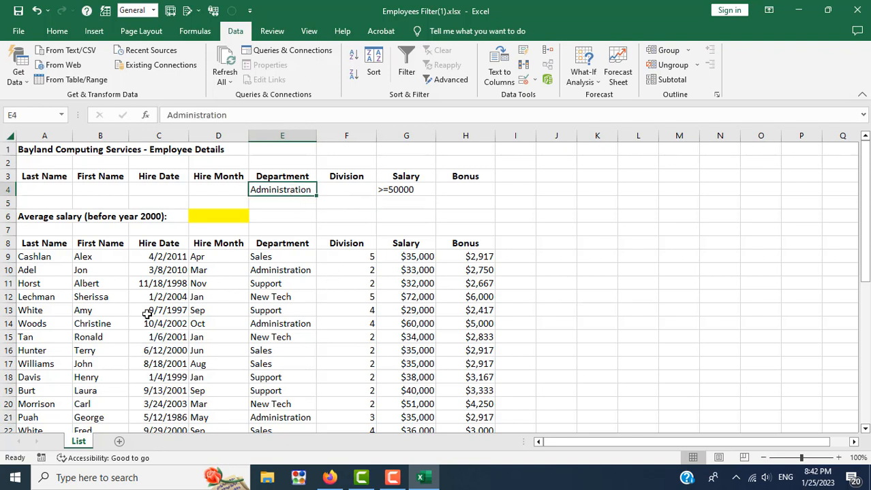
click(81, 257)
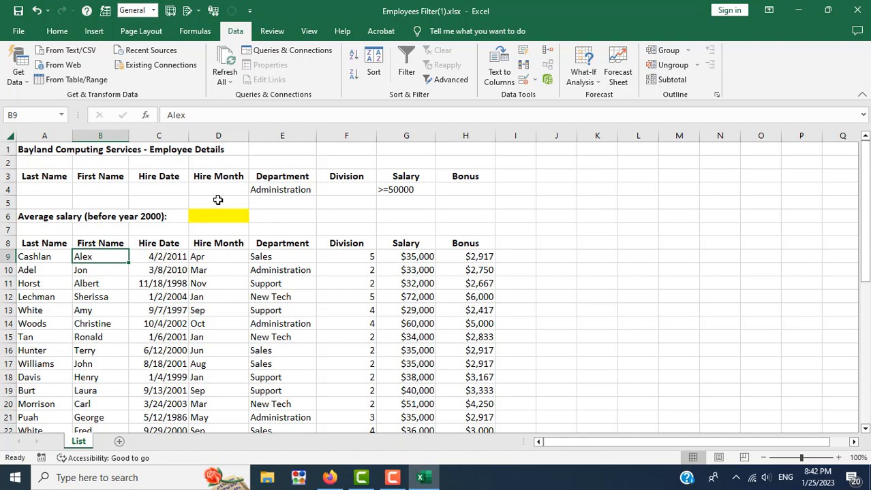
click(450, 80)
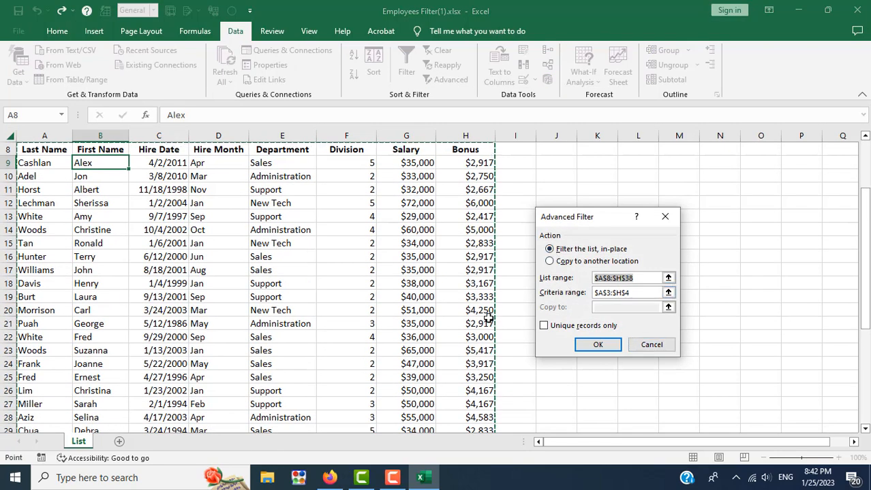
scroll(491, 318, up, 3)
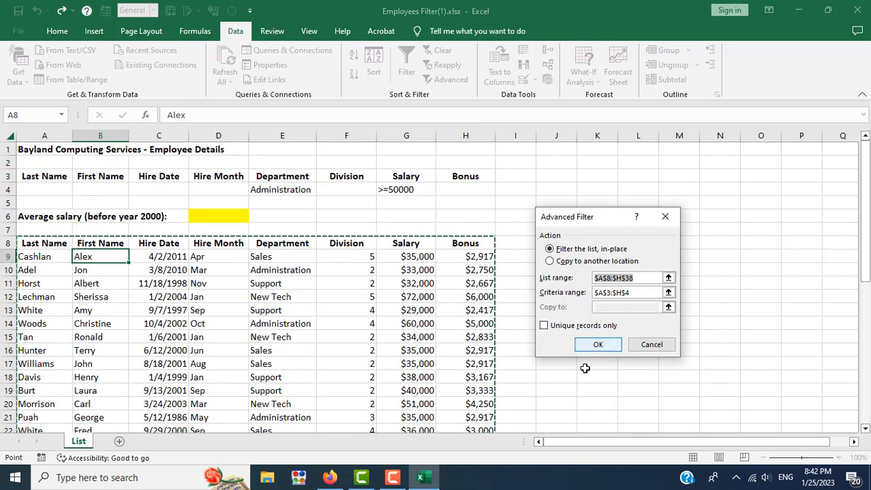
click(598, 345)
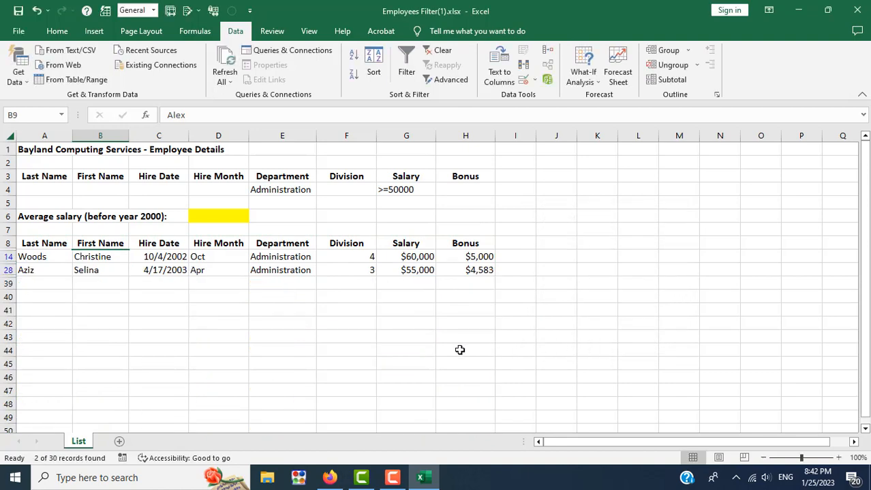
Move the >=50000 Salary criterion from G4 down to G5 and clear the current filter
click(389, 191)
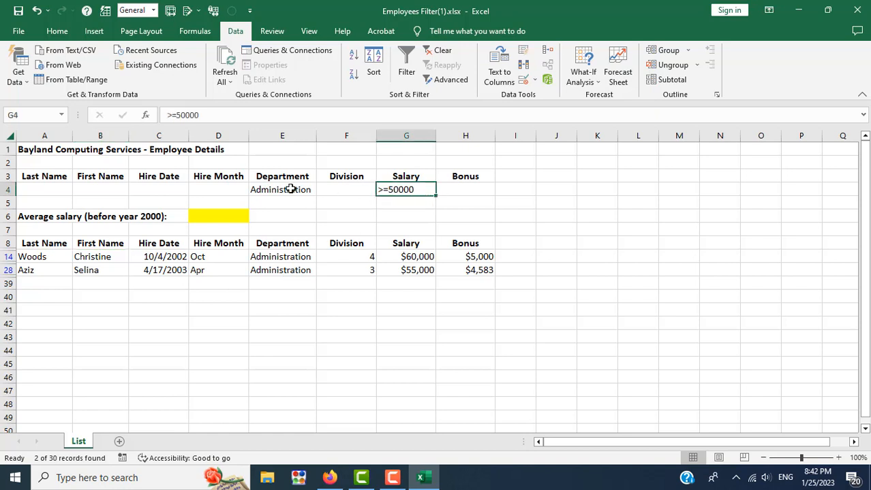
key(ctrl+c)
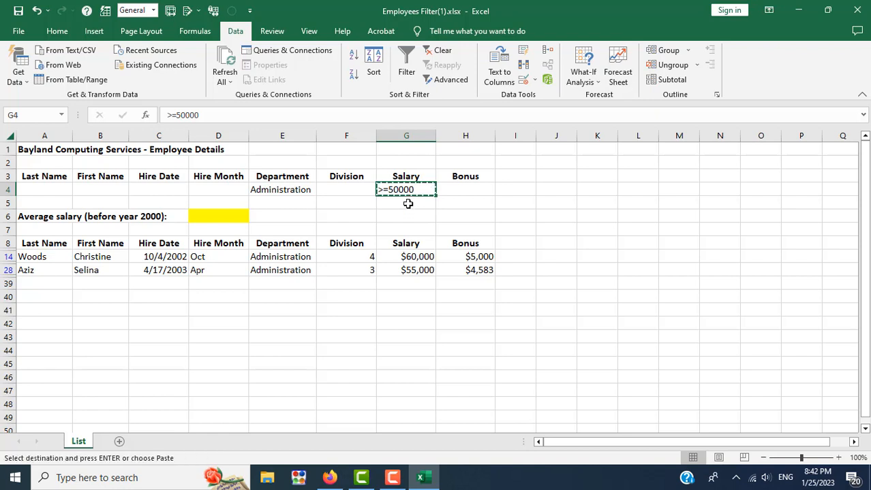
click(407, 203)
key(Return)
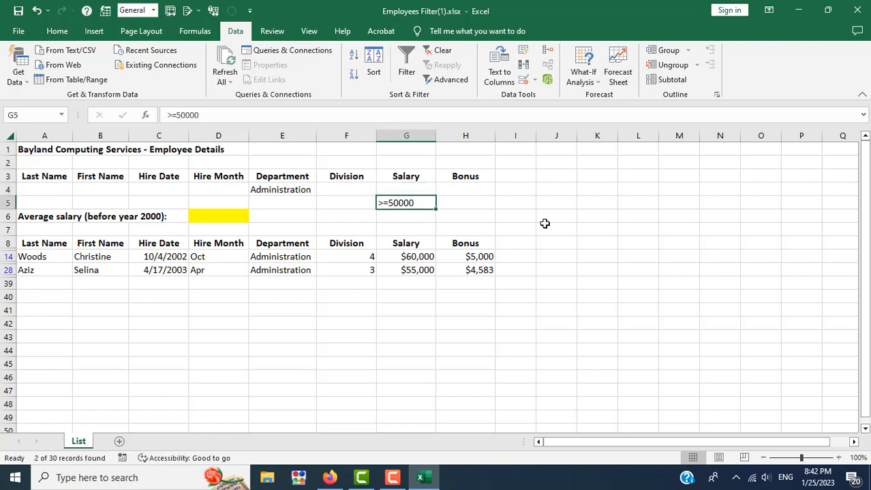
click(550, 270)
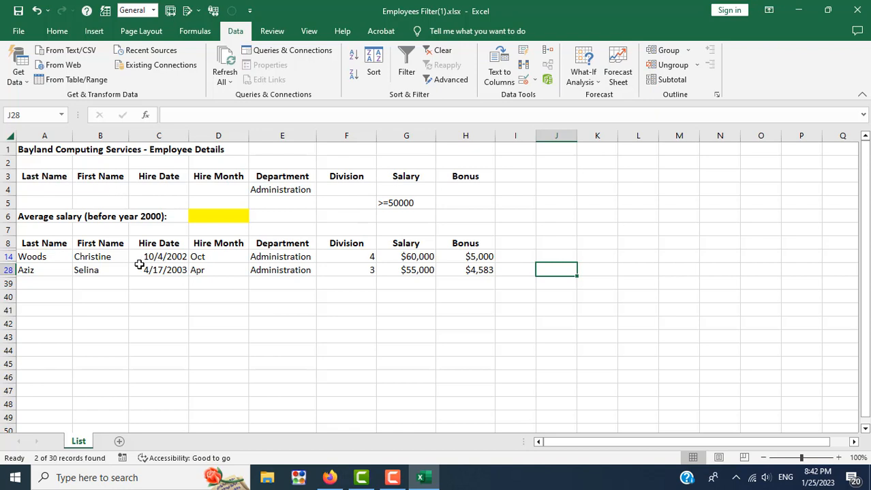
click(436, 52)
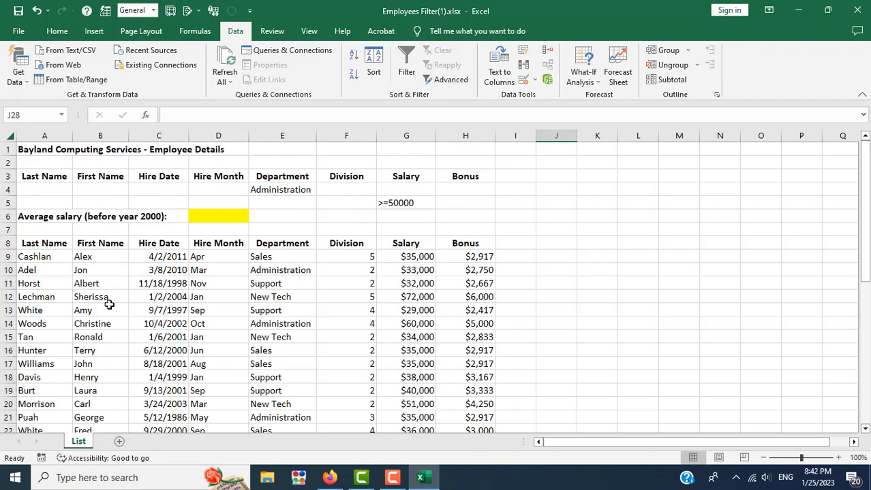
Apply an in-place advanced filter to the employee list with the criteria range extended to A3:H5
click(40, 258)
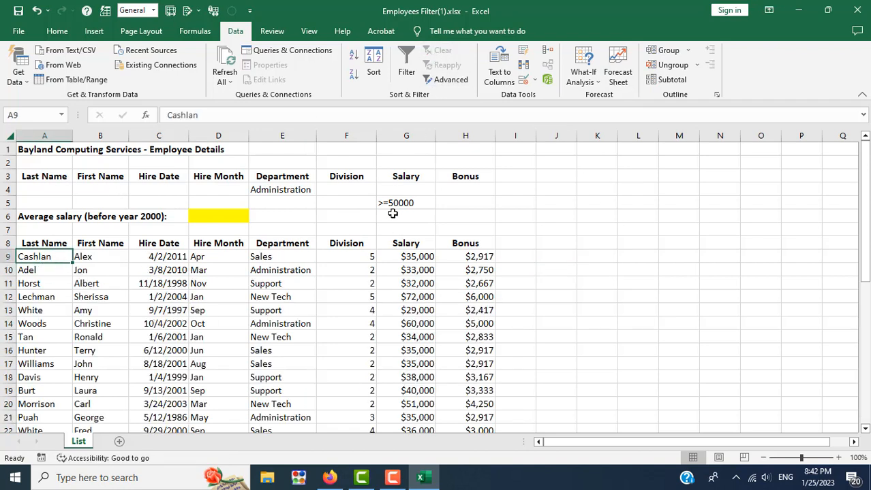
click(450, 80)
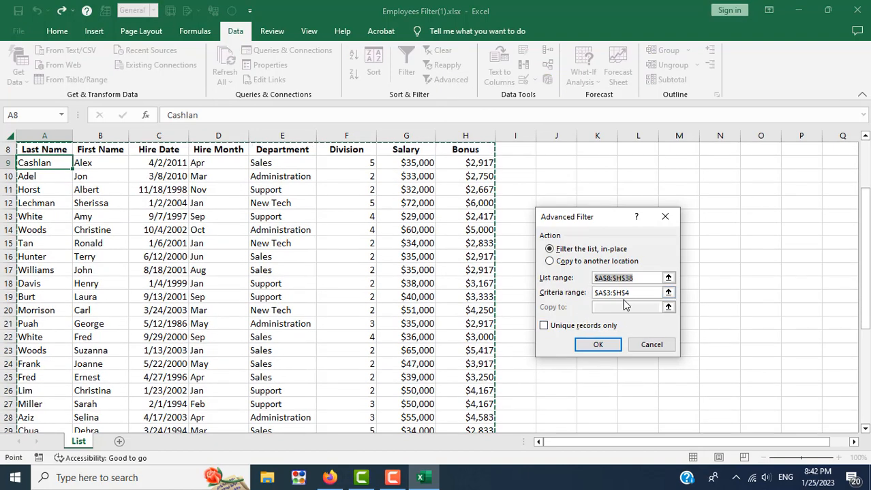
click(668, 293)
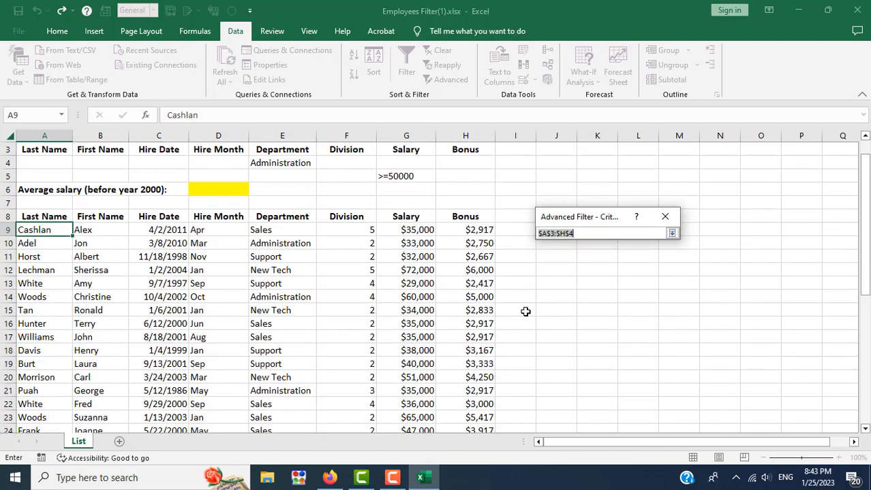
scroll(146, 228, up, 1)
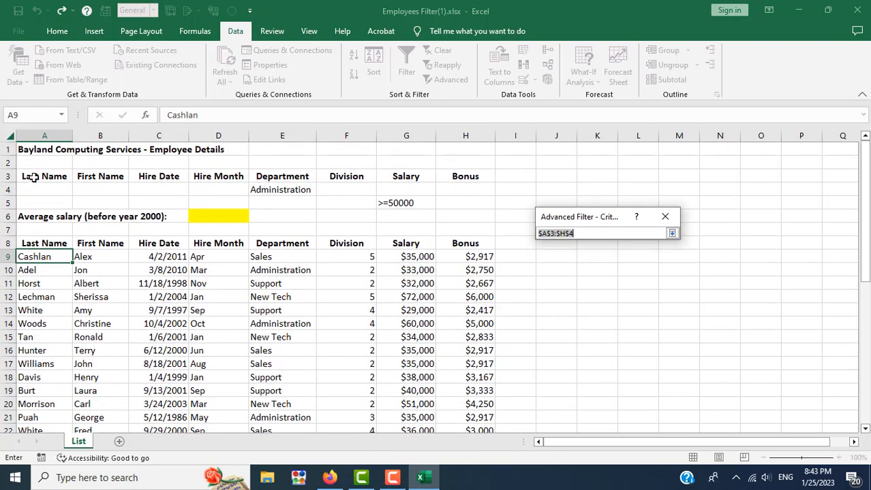
drag(33, 178, 451, 202)
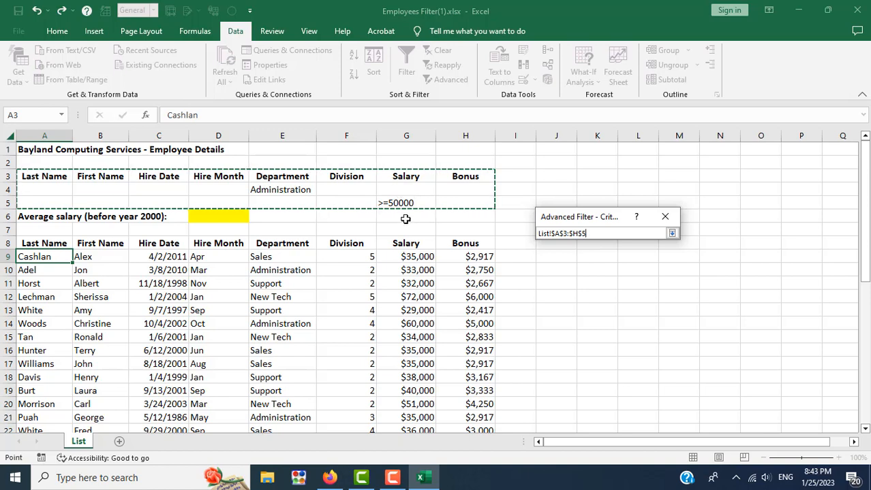
click(671, 233)
click(598, 345)
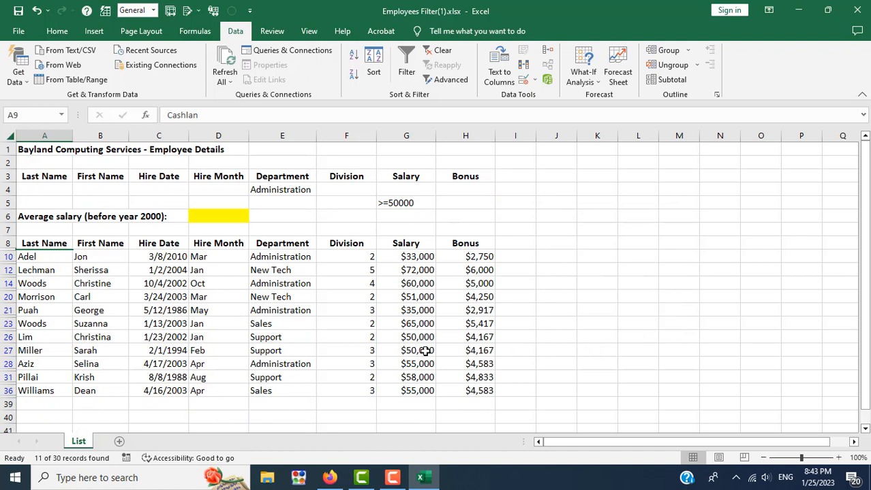
Compare the Department and Salary values of the OR-filtered records with the criteria in E4 and G5
drag(266, 259, 261, 386)
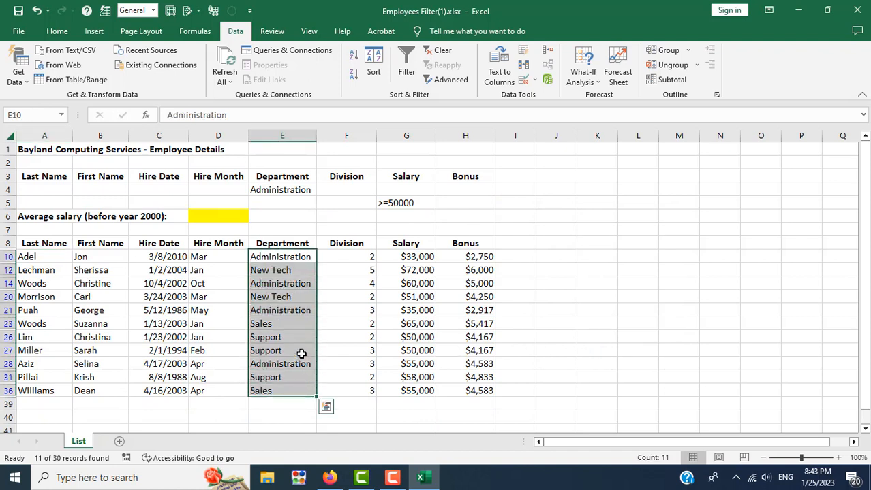
click(279, 258)
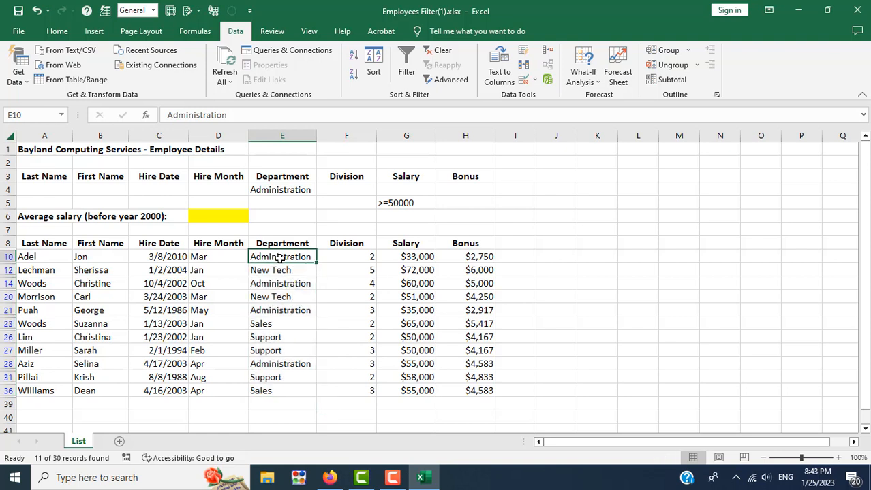
click(414, 271)
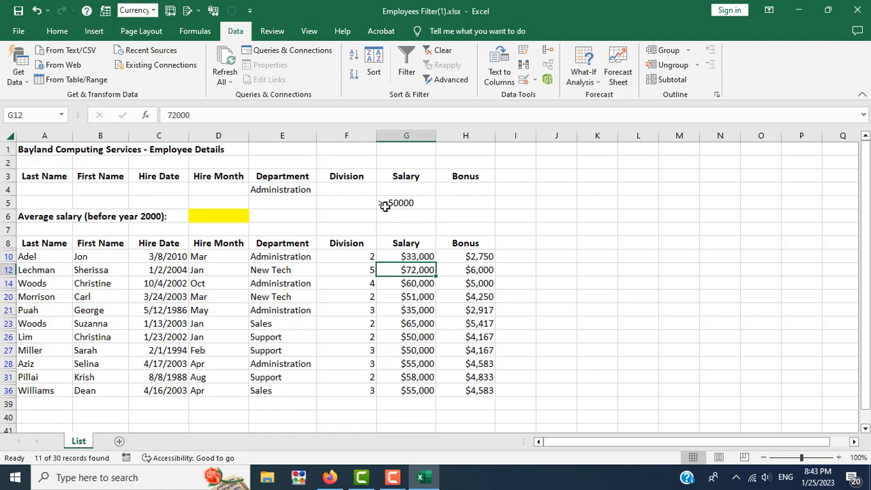
click(385, 206)
click(302, 193)
click(395, 204)
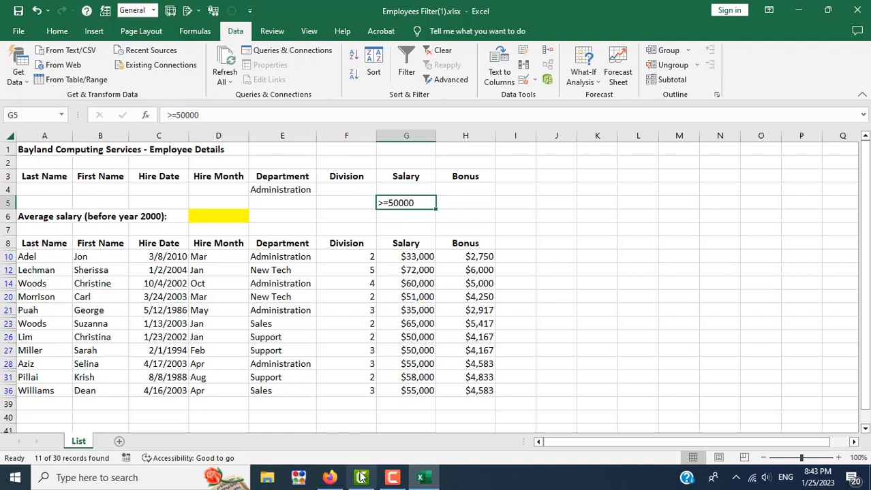
click(556, 323)
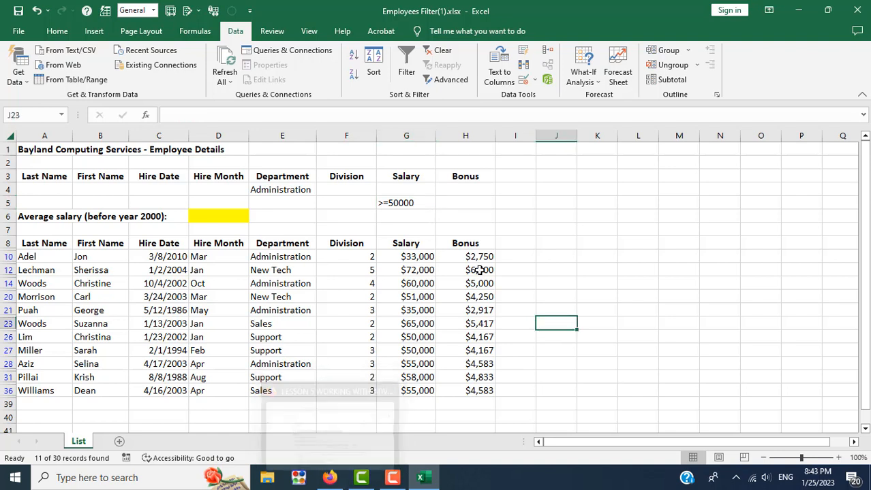
Examine how the Department and Salary criteria are placed on separate rows 4 and 5 of the criteria range
click(276, 190)
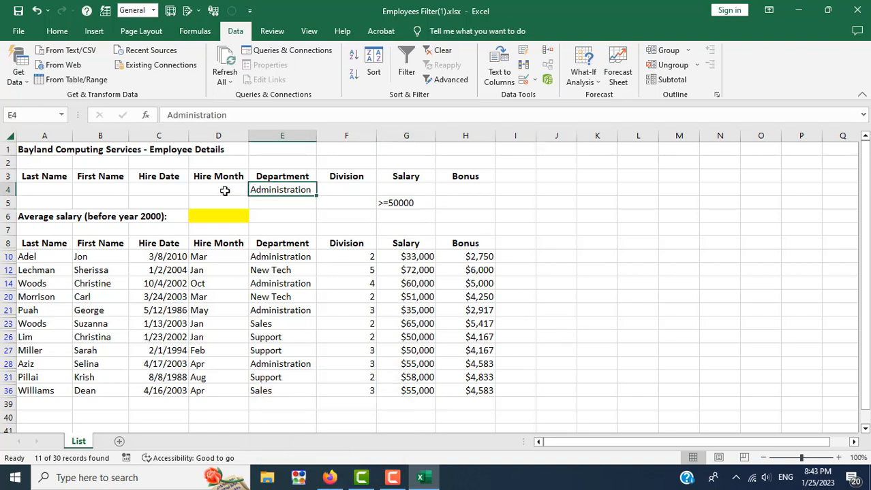
drag(225, 190, 411, 192)
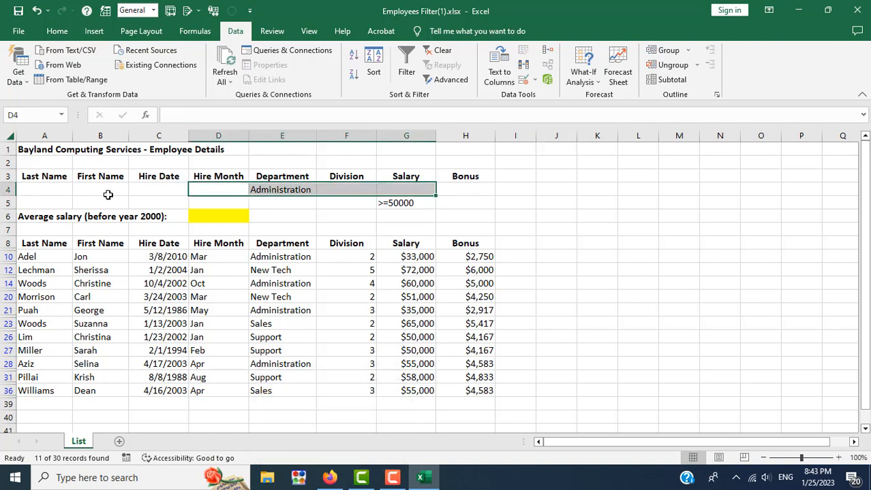
drag(57, 190, 469, 190)
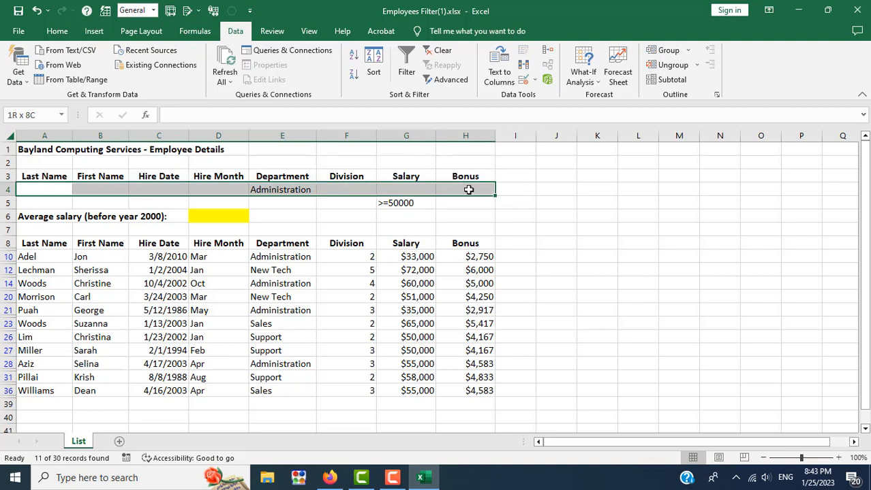
click(395, 203)
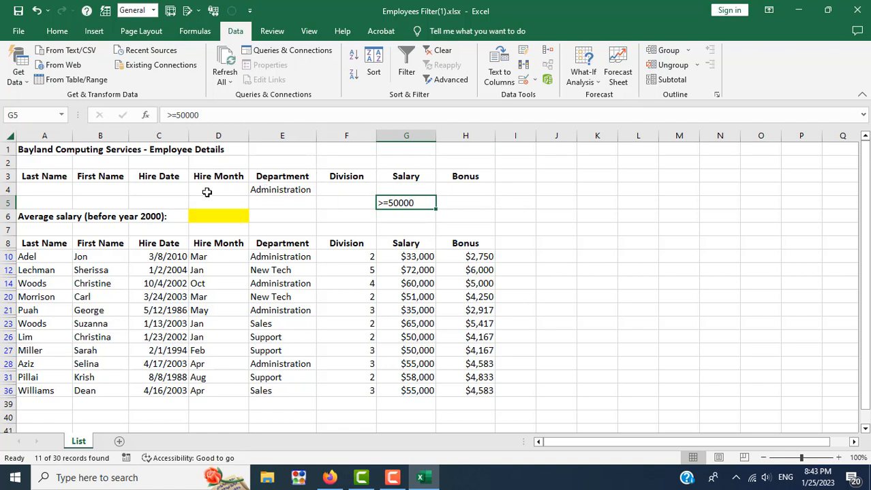
click(401, 189)
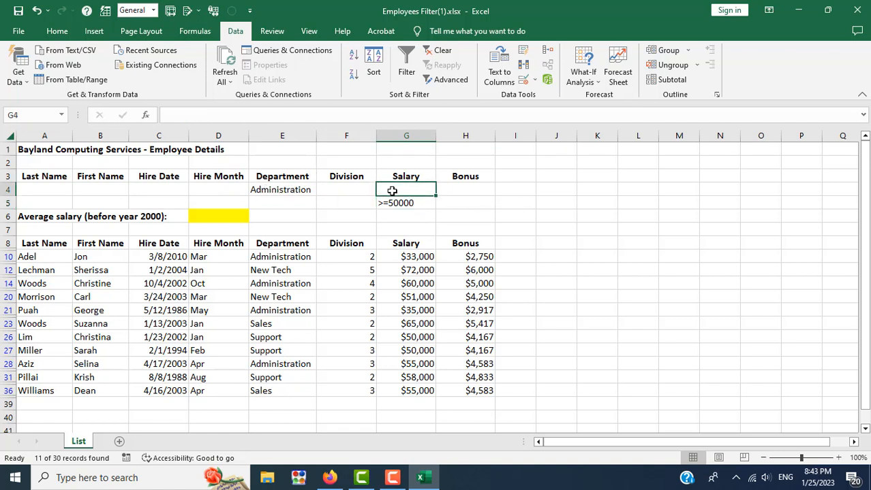
click(280, 191)
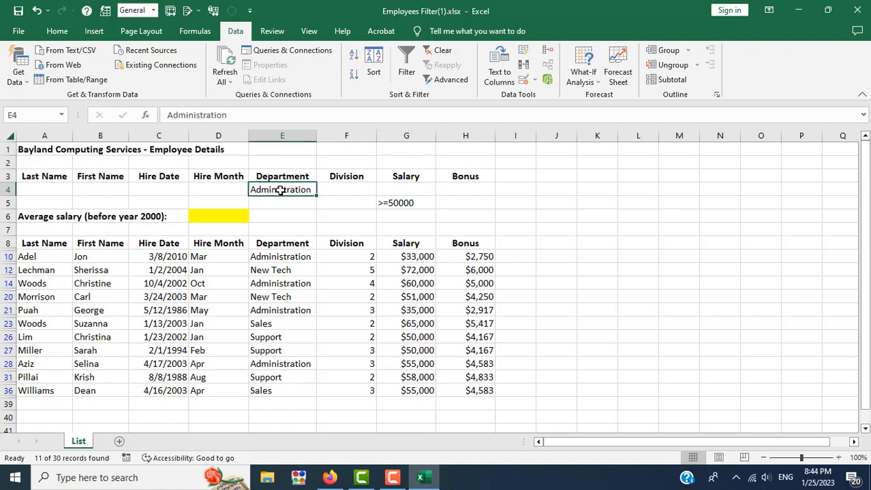
click(394, 192)
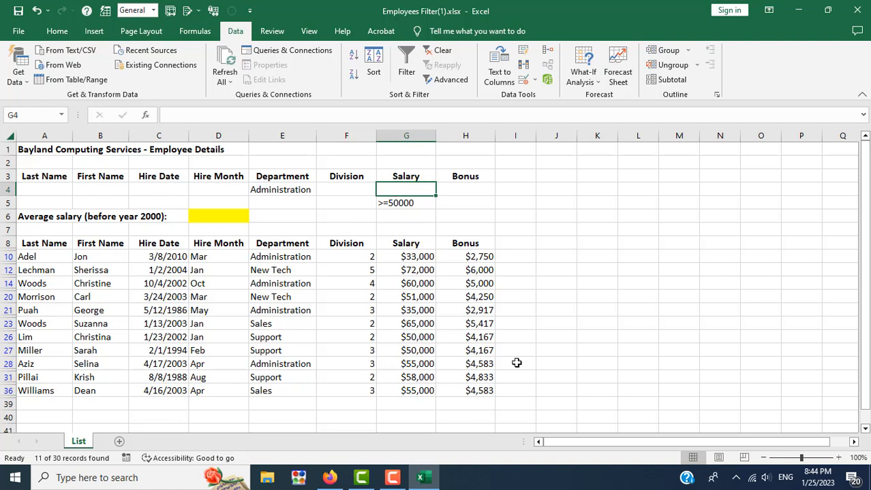
Recheck the criteria in E4 and G5, and clear the filter to show all employee records
click(404, 205)
click(286, 191)
click(398, 202)
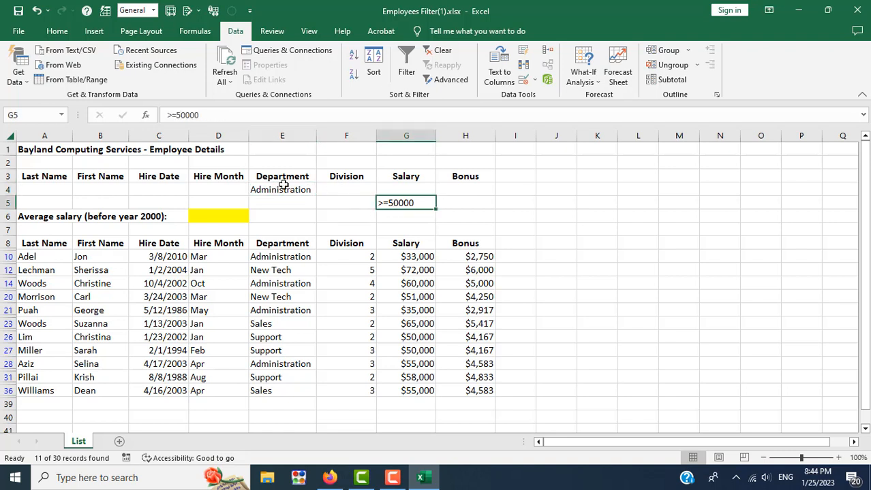
click(283, 186)
click(397, 202)
click(440, 53)
Switch to the lesson in Firefox, open the section after 5.7 and read its first steps for copying filtered records
click(330, 477)
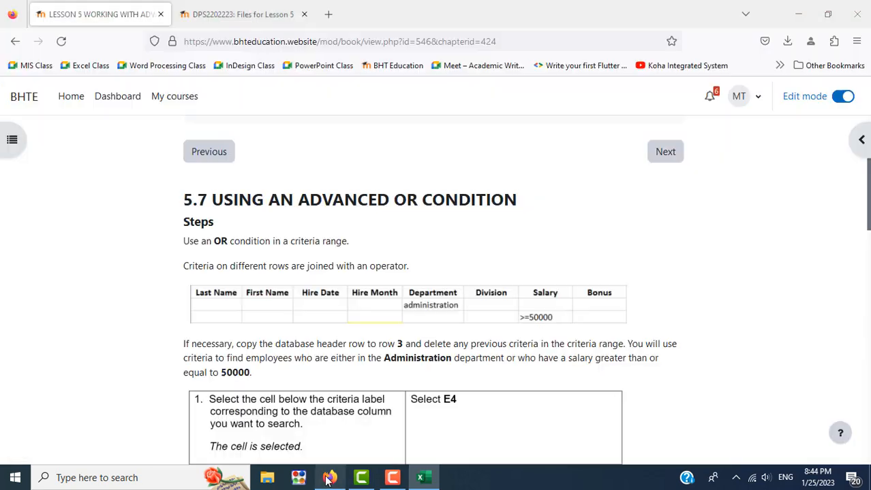
scroll(585, 361, down, 15)
click(661, 384)
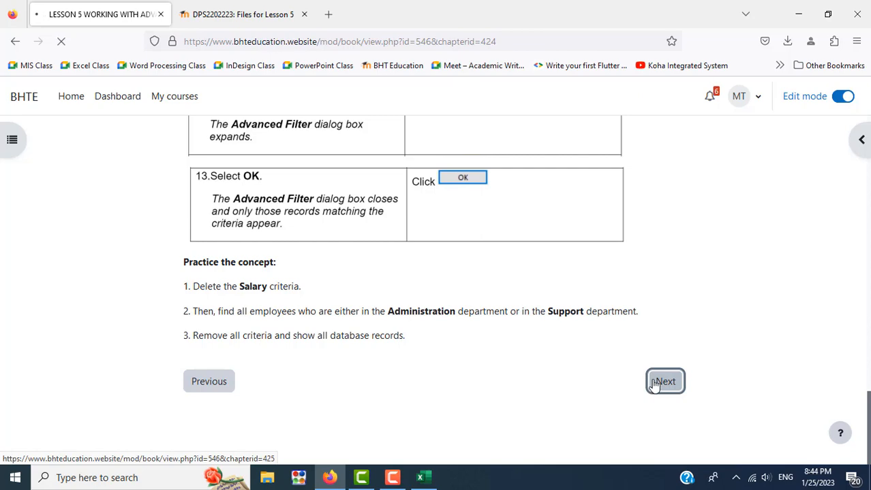
scroll(656, 382, down, 3)
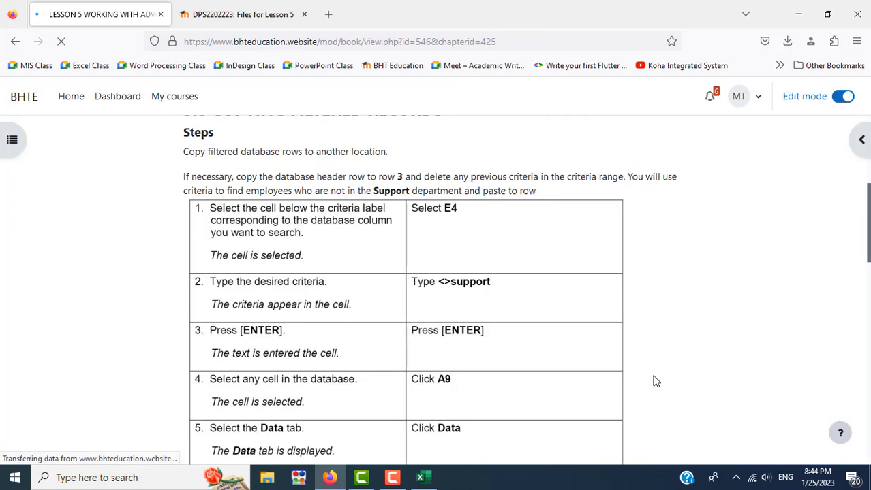
scroll(657, 380, up, 2)
scroll(657, 380, down, 2)
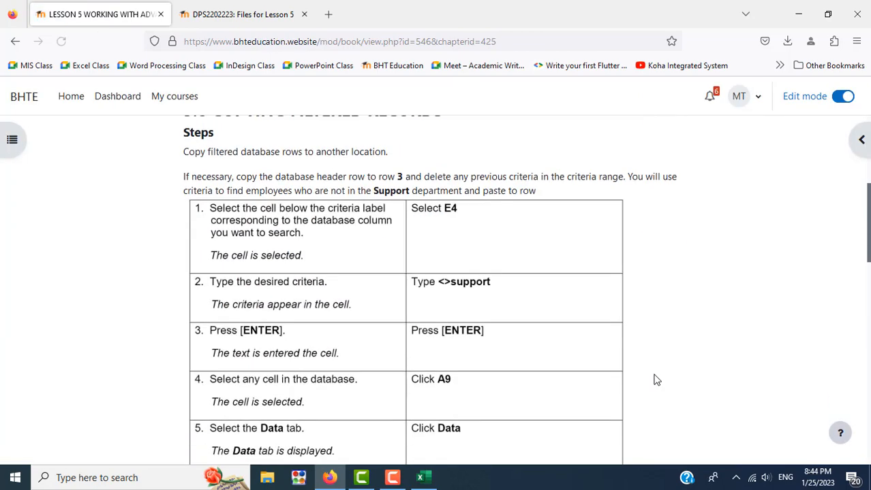
Switch to Excel and look over the employee list starting in row 9 together with the old criteria in rows 4 and 5
click(424, 478)
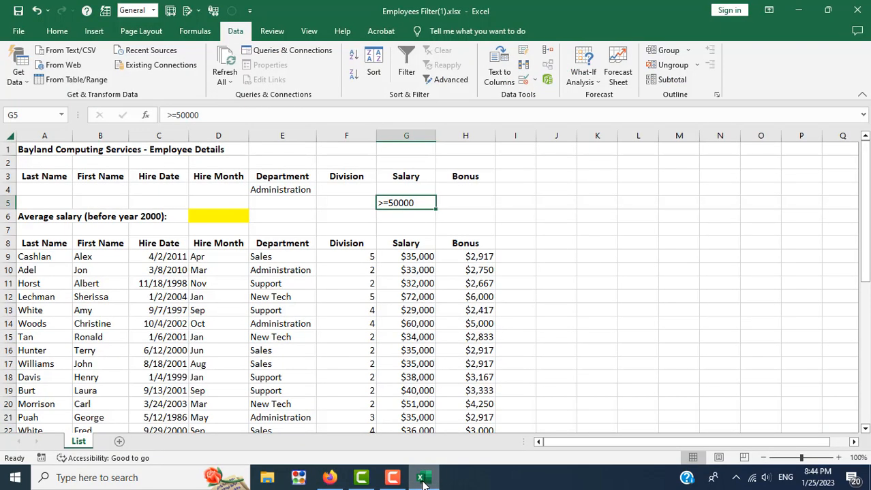
scroll(636, 284, down, 5)
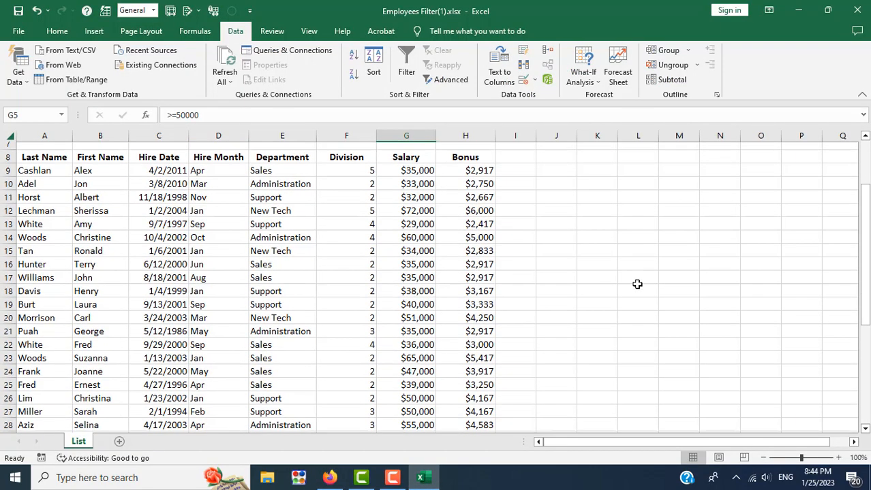
scroll(467, 305, up, 5)
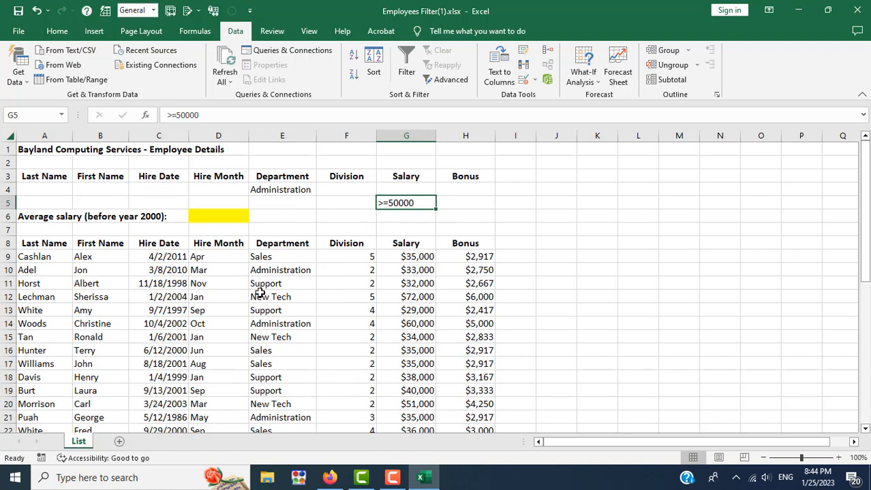
drag(45, 254, 458, 387)
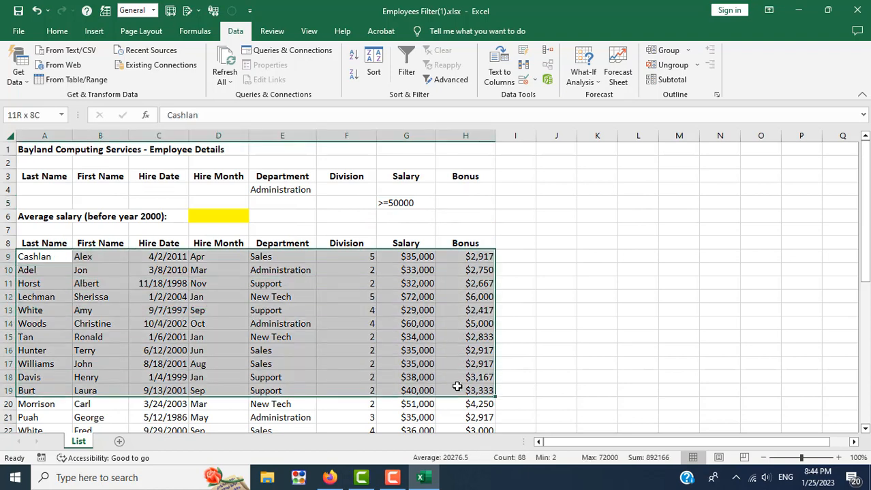
click(398, 361)
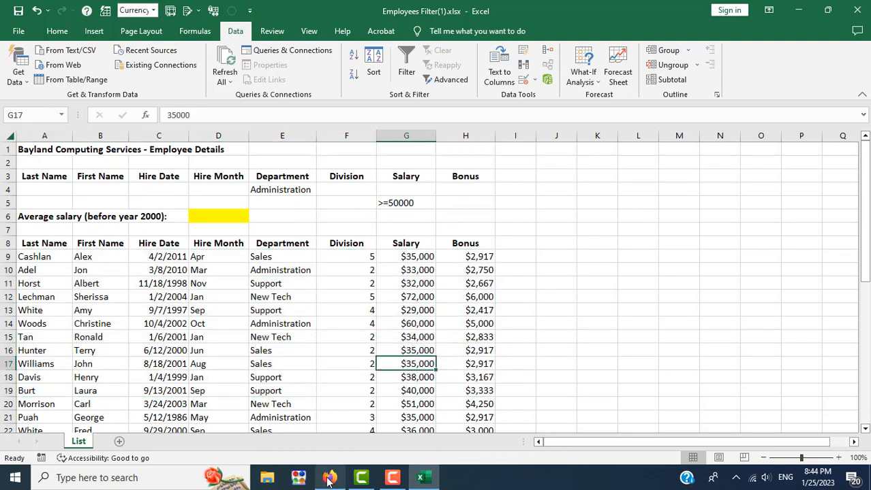
Switch to the lesson in Firefox and reread the introduction and first steps of section 5.8 on copying filtered records
click(329, 478)
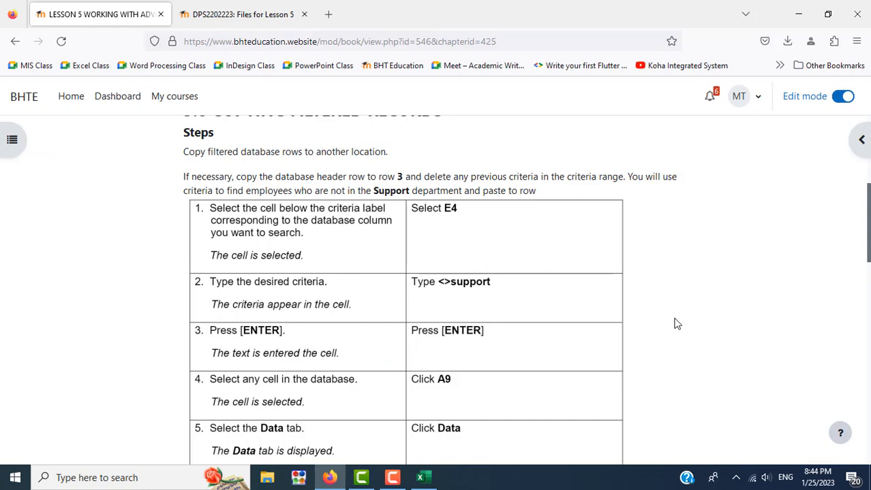
scroll(676, 324, up, 2)
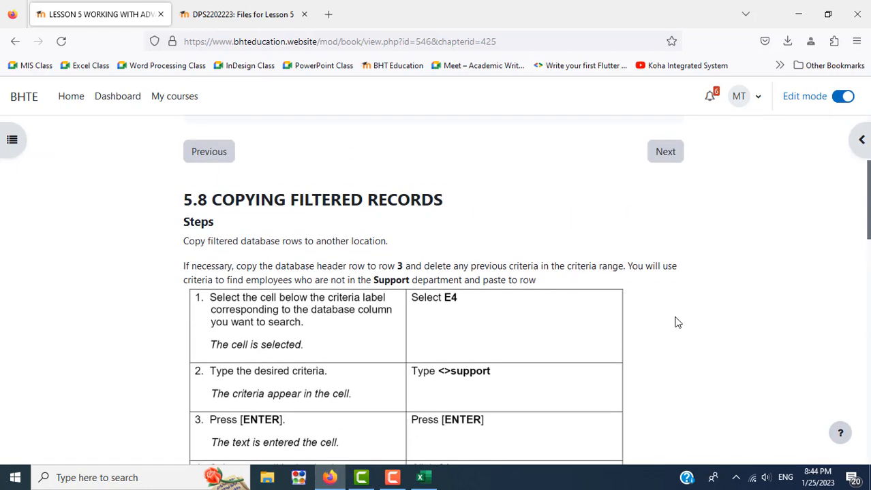
scroll(676, 323, down, 2)
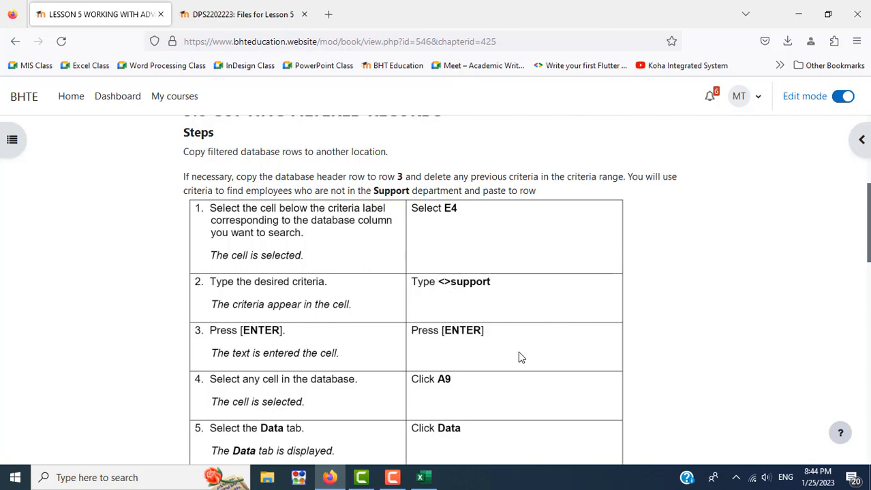
Switch to Excel, delete the previous criteria from E4:G6 and enter <>Support as the Department criterion in E4
click(422, 477)
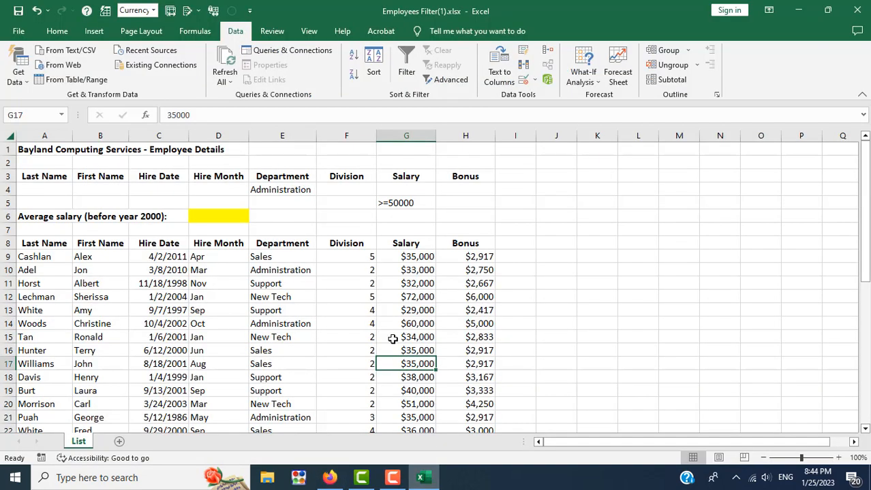
drag(288, 191, 423, 212)
key(Delete)
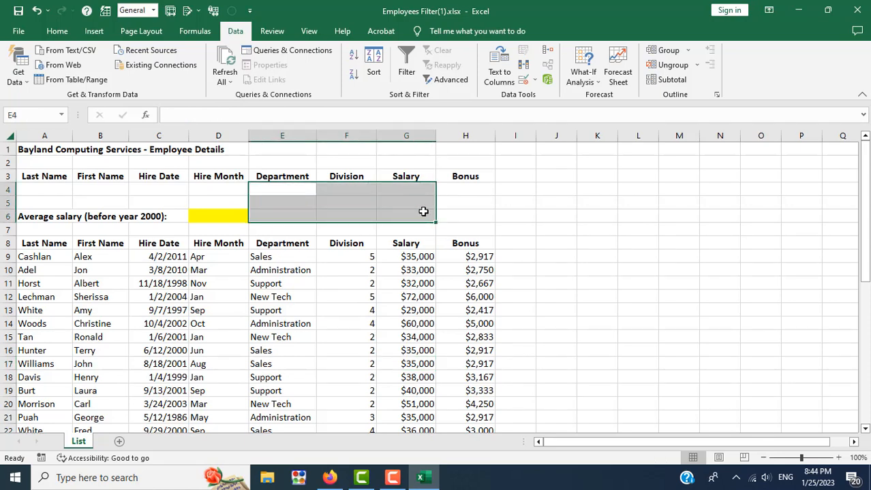
click(282, 187)
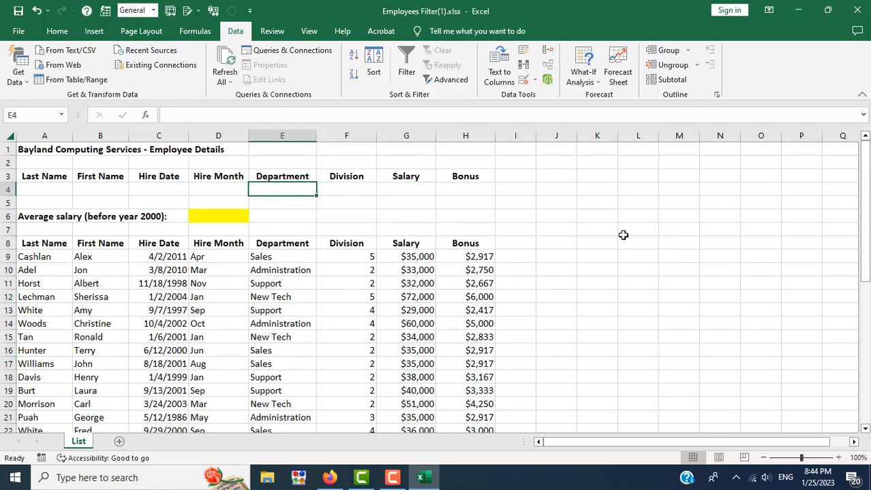
text(,)
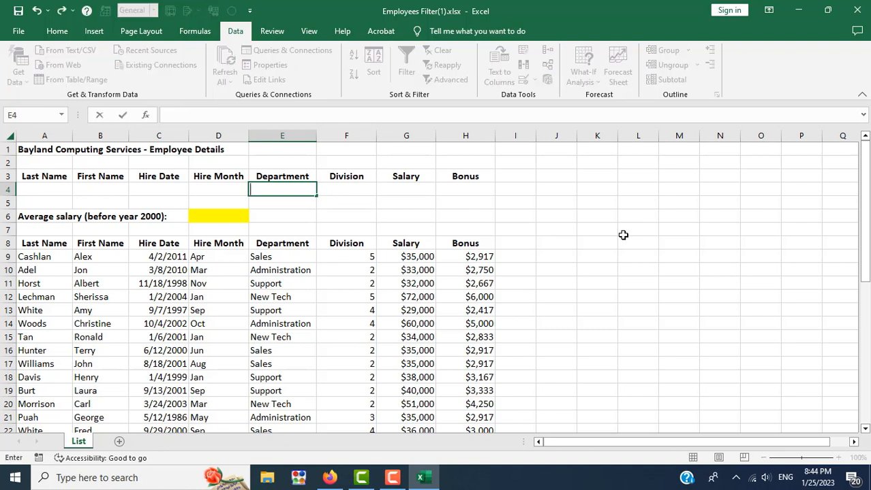
text(>Support)
key(Return)
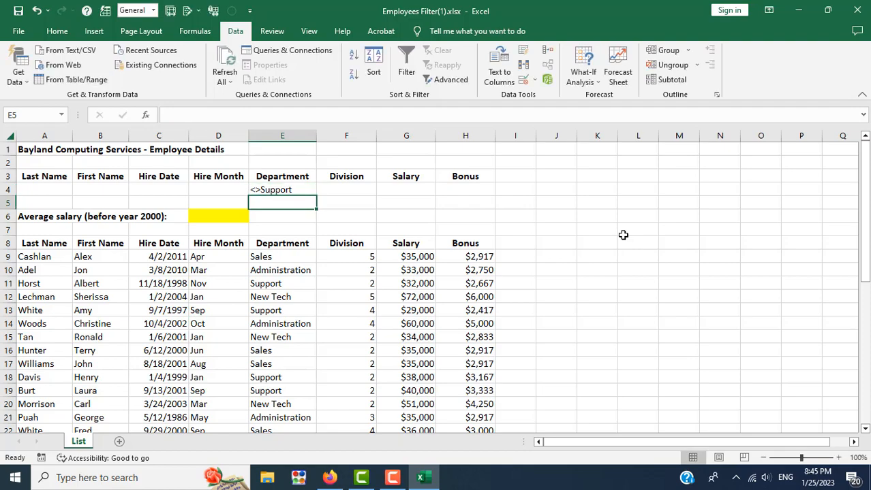
Examine the Department column for records outside Support, and compare them with the criterion in E4
drag(273, 257, 280, 412)
click(280, 378)
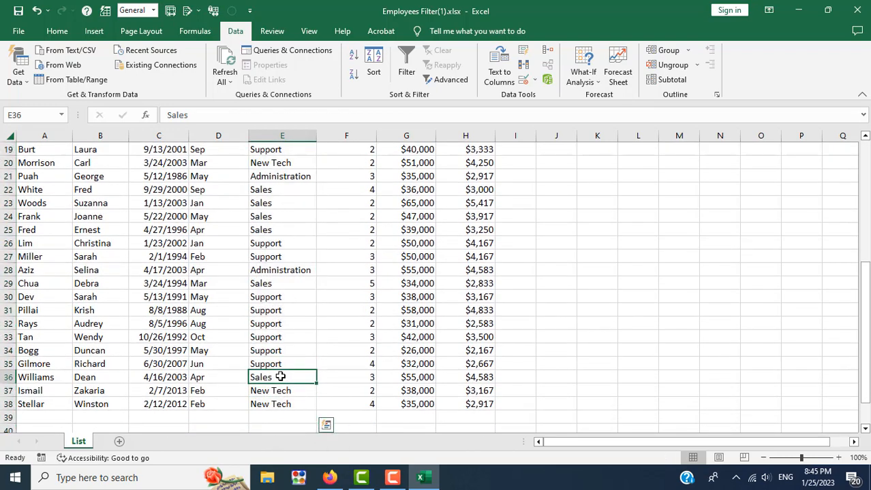
click(287, 391)
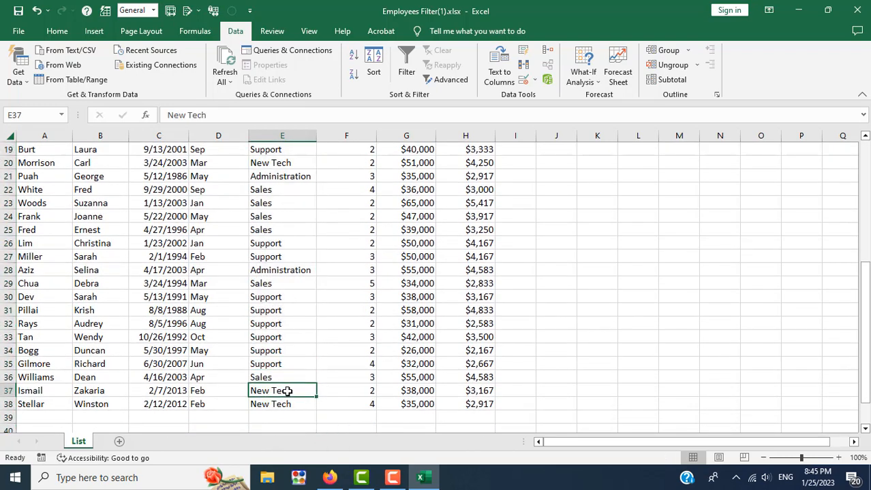
click(290, 271)
scroll(549, 313, up, 6)
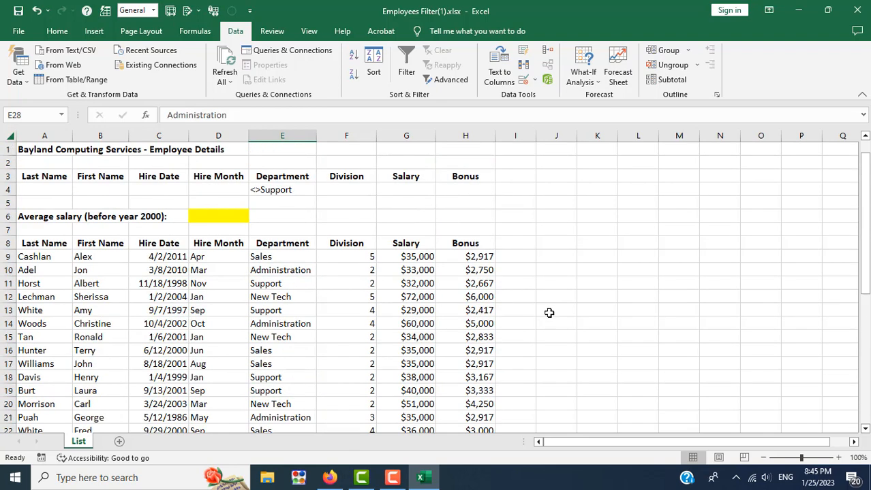
click(280, 190)
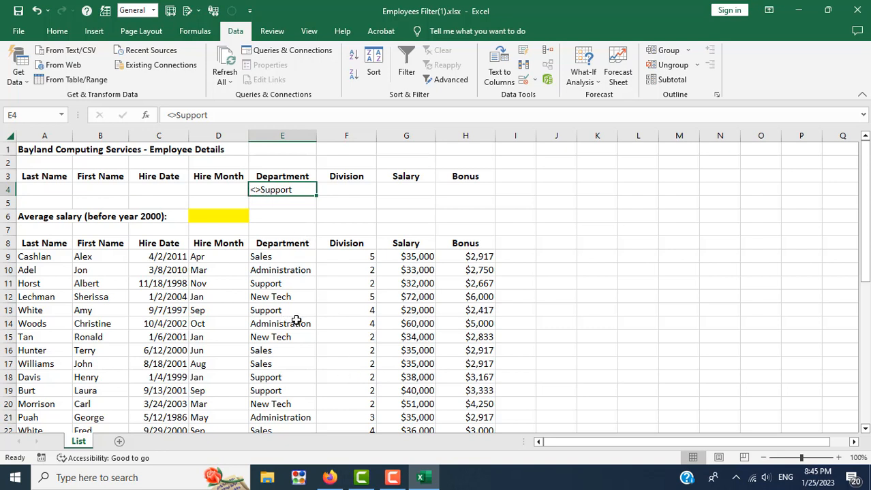
Apply an in-place advanced filter to the list range A8:H38 using the criteria range A3:H5
mouse_move(325, 481)
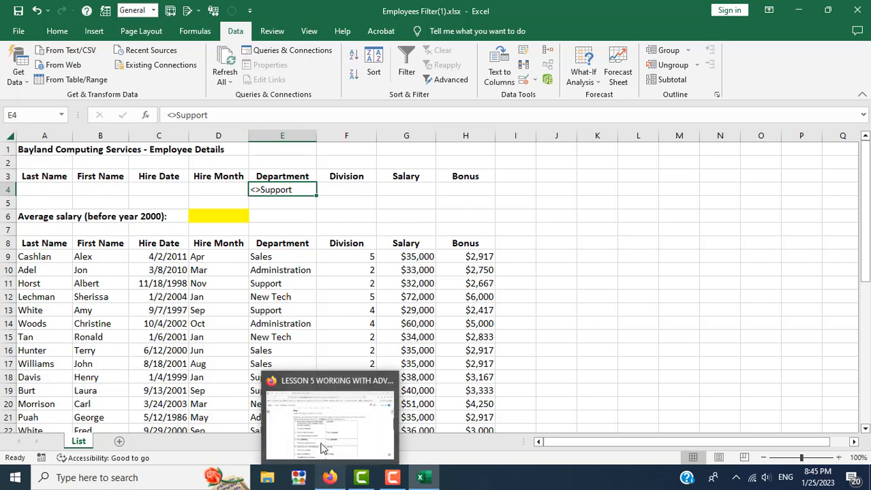
click(78, 259)
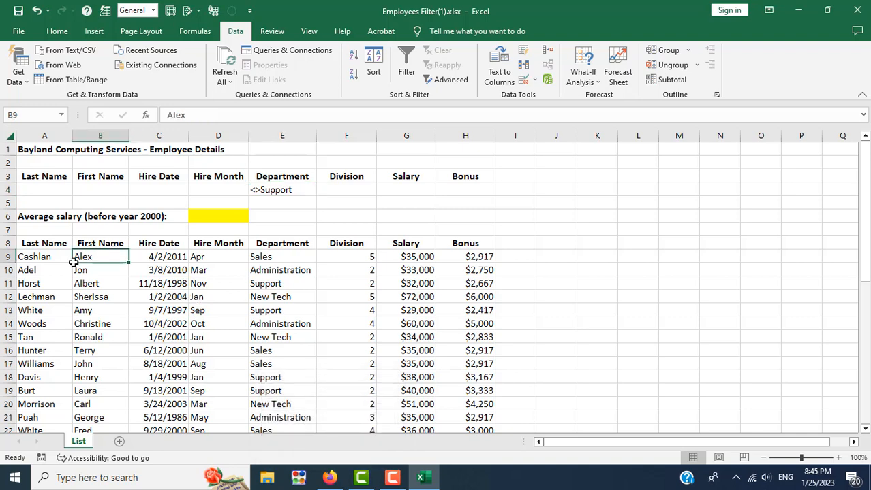
click(48, 258)
click(253, 296)
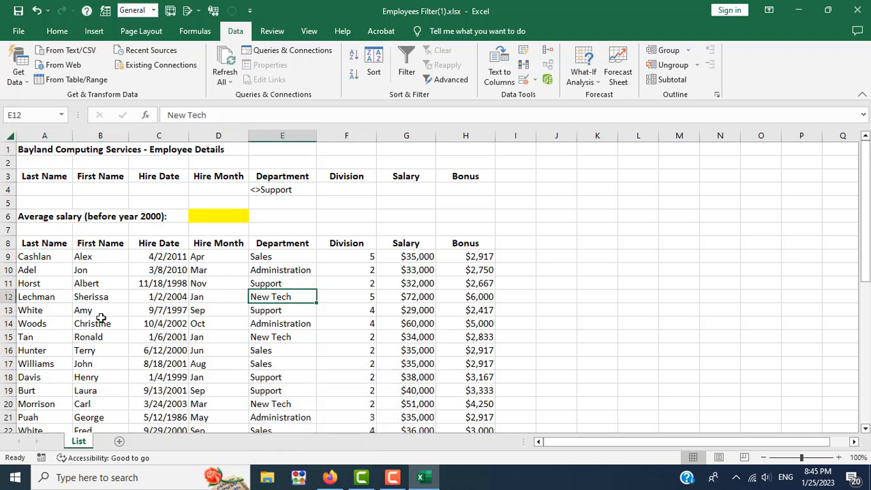
click(447, 80)
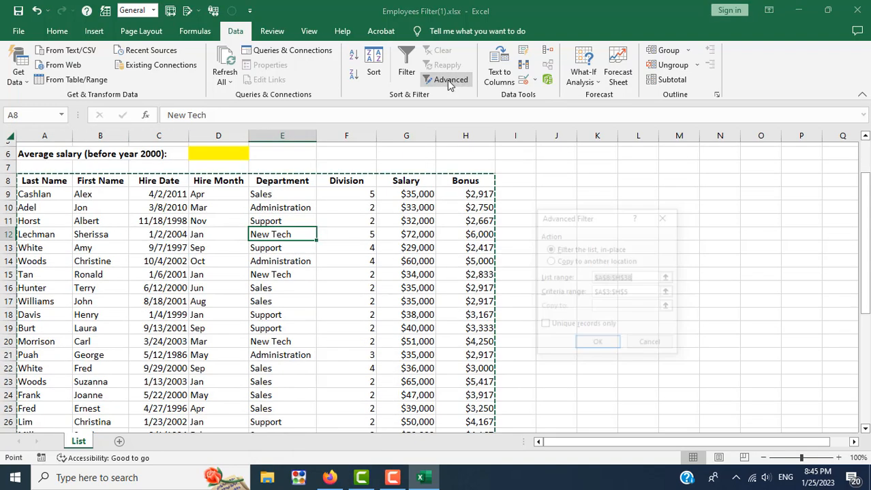
scroll(401, 260, up, 3)
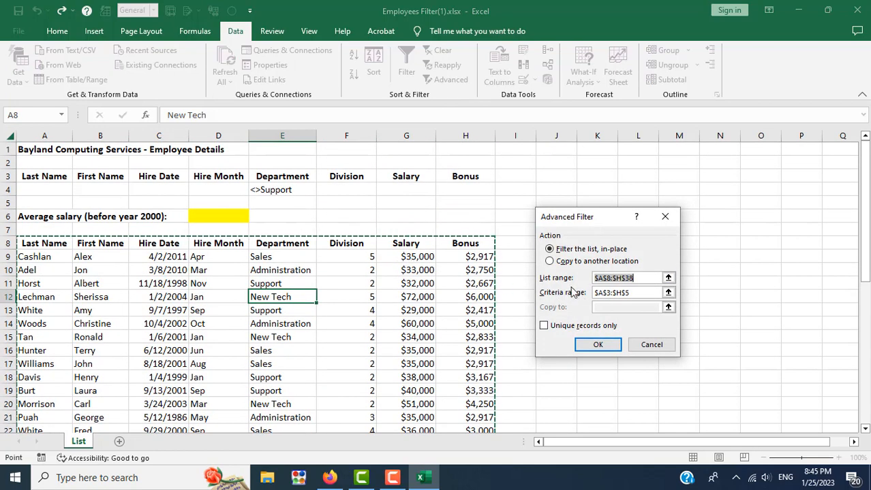
scroll(424, 337, down, 9)
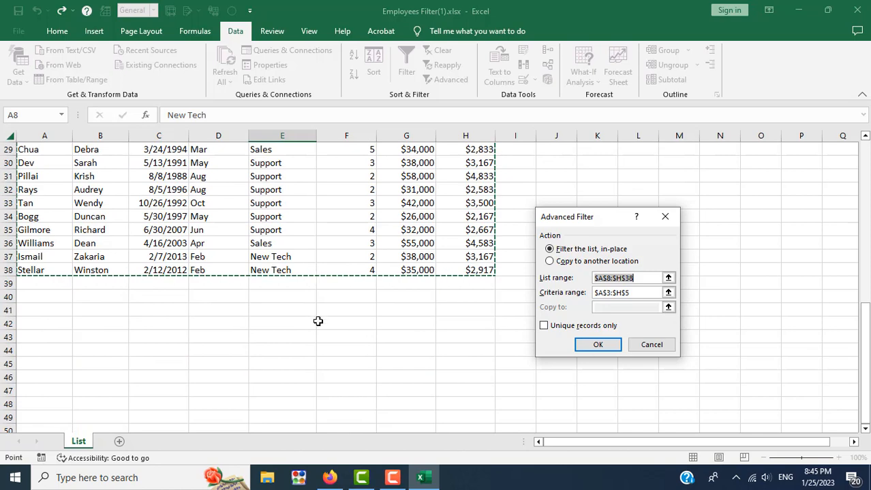
scroll(317, 323, up, 9)
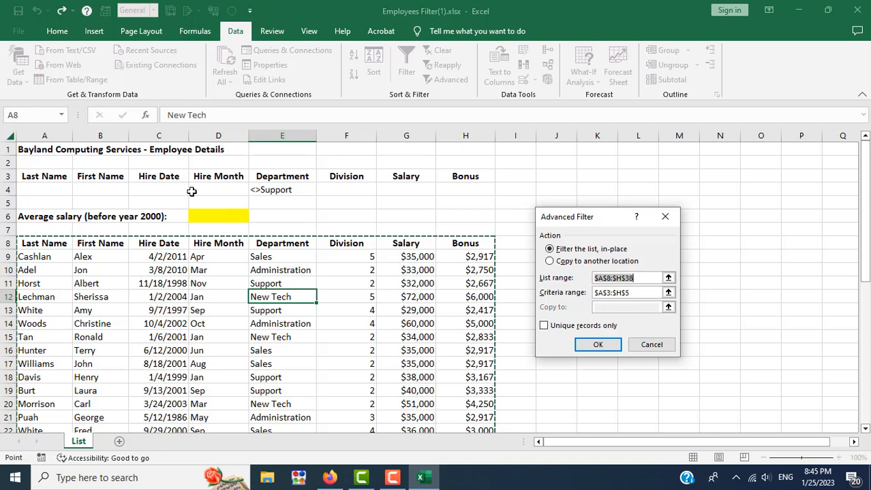
click(638, 293)
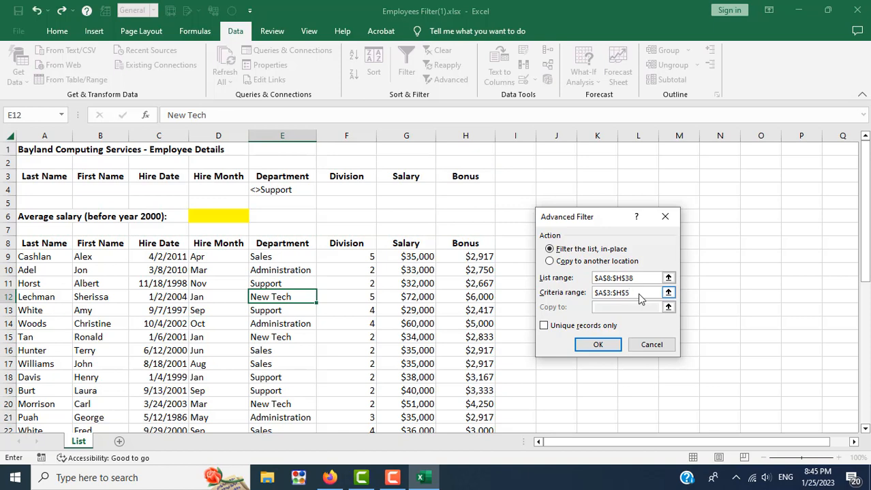
click(599, 346)
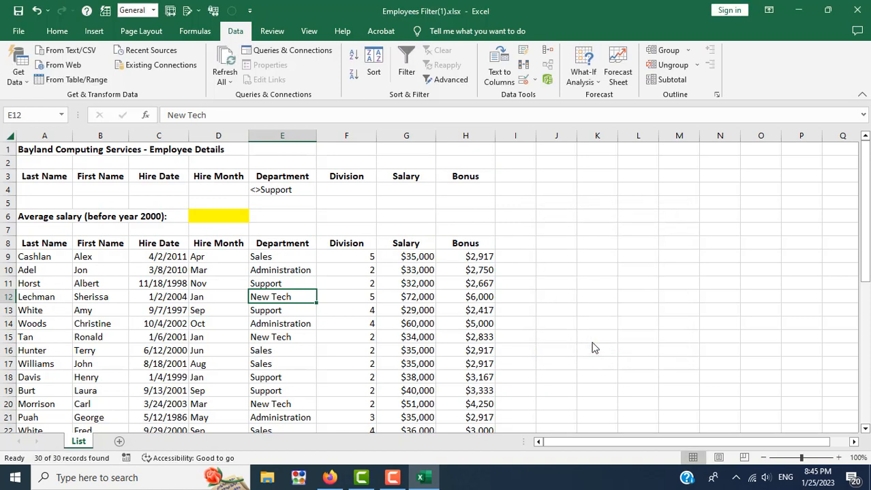
Check the Department values in the filtered list for Support records, including cells E13 and E11
scroll(453, 371, down, 3)
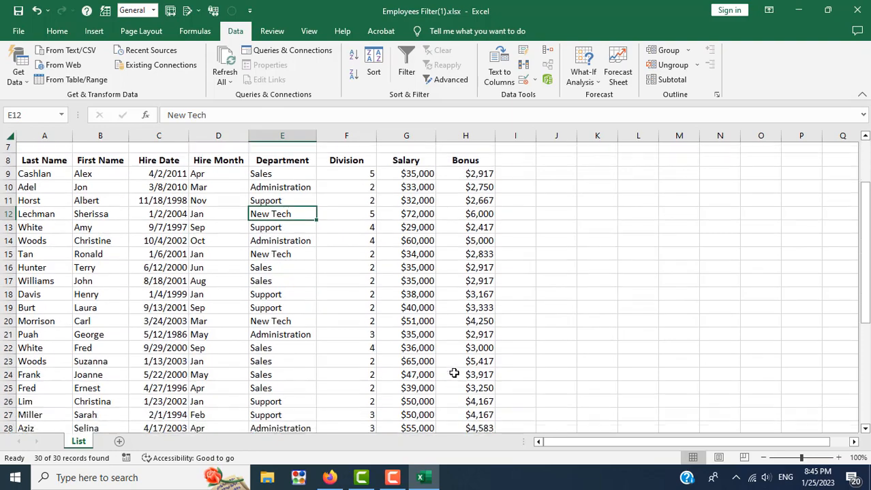
scroll(453, 371, up, 3)
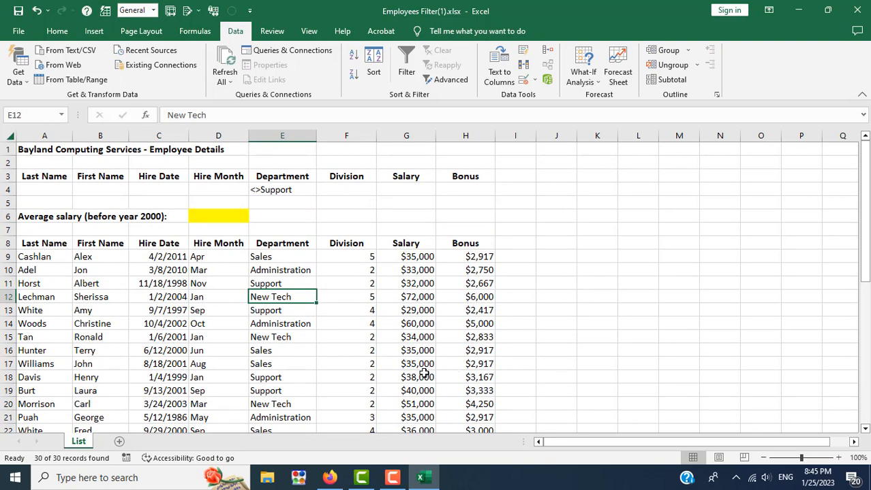
click(278, 314)
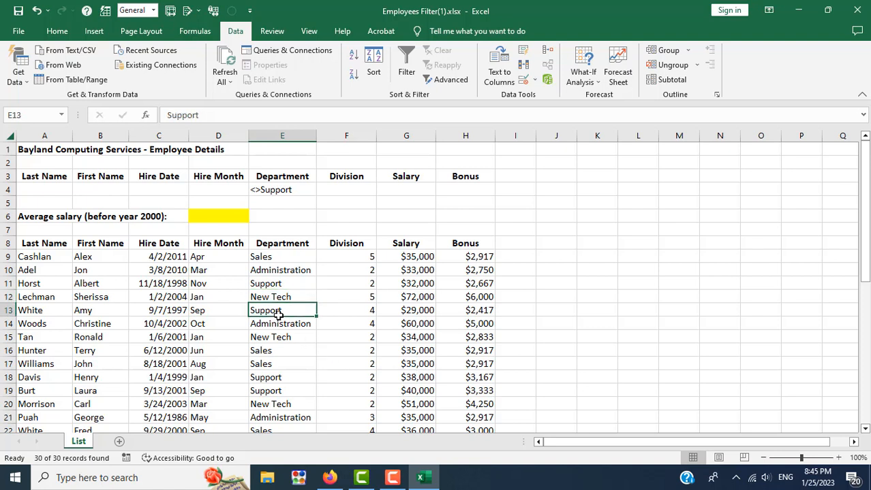
click(280, 282)
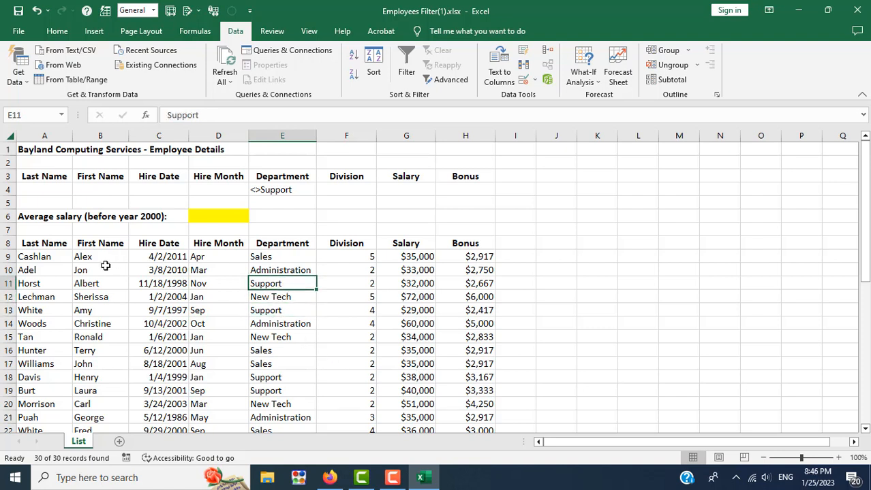
Try to filter the list A8:H38 in place with the criteria range A3:H5, checking the lesson steps in Firefox
click(42, 257)
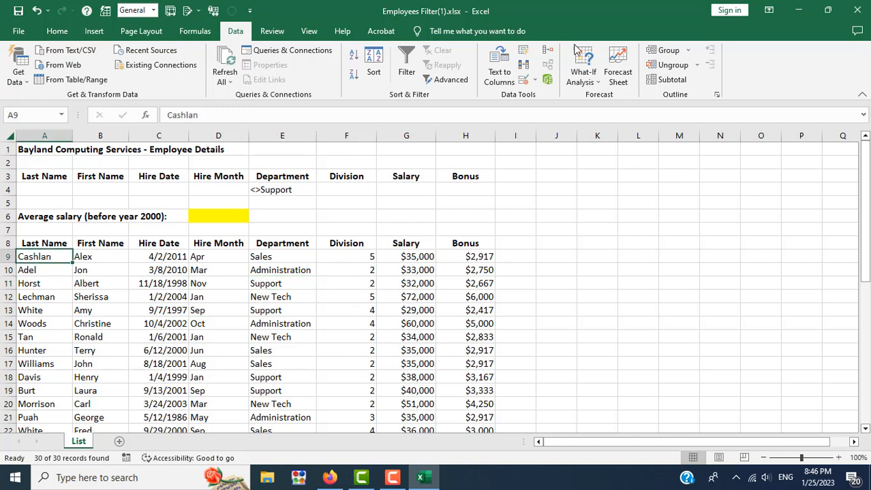
click(451, 81)
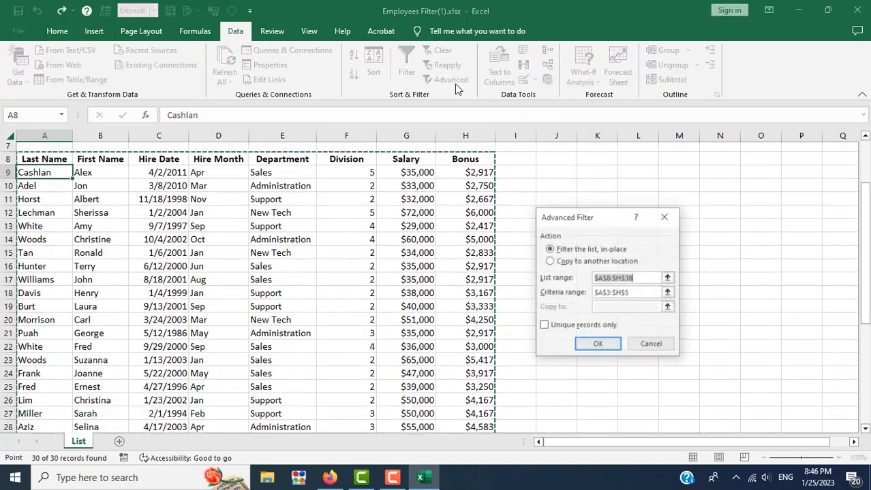
scroll(408, 286, up, 3)
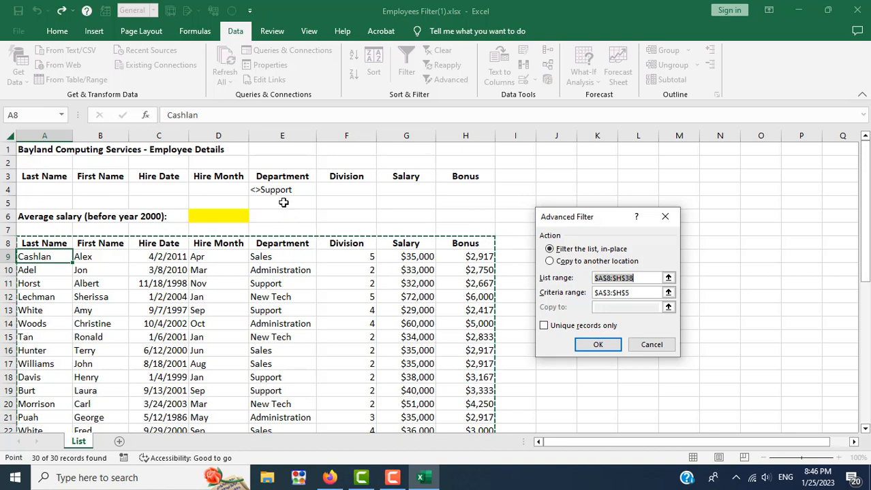
click(330, 478)
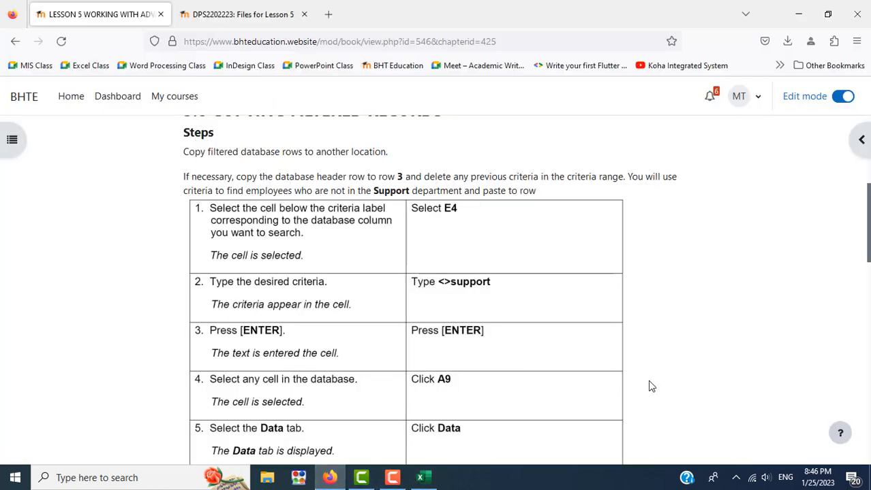
scroll(681, 371, down, 2)
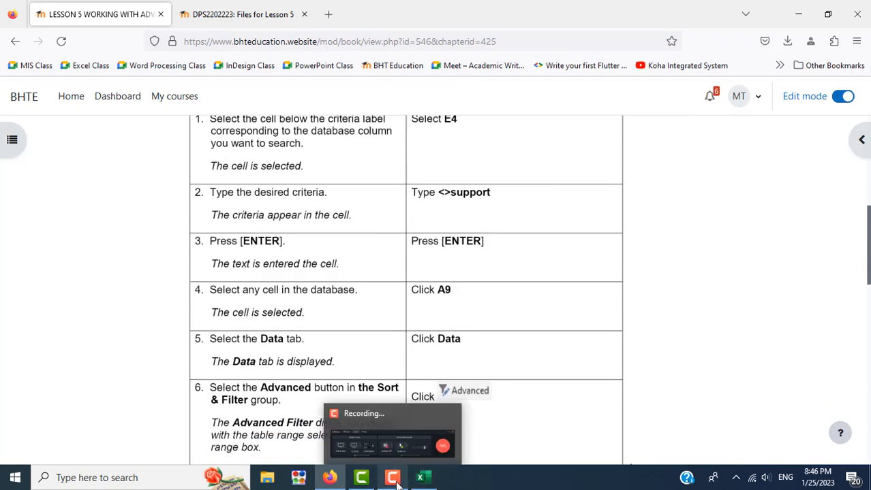
click(422, 477)
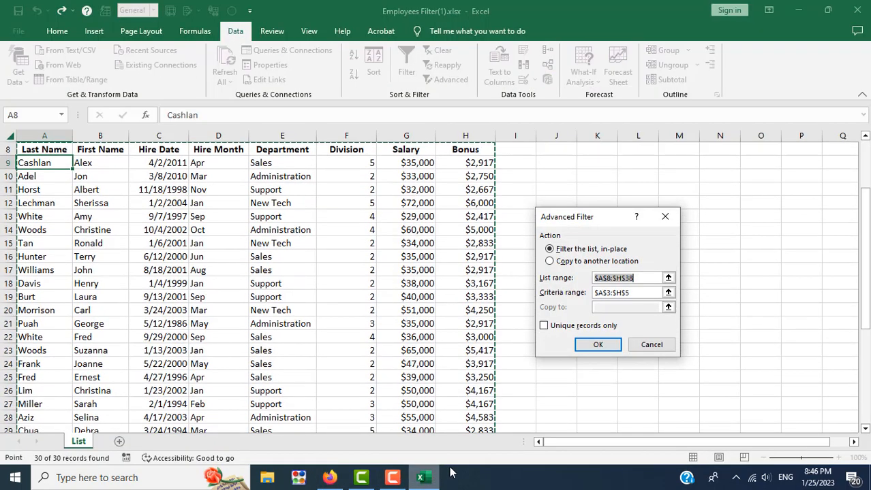
click(598, 345)
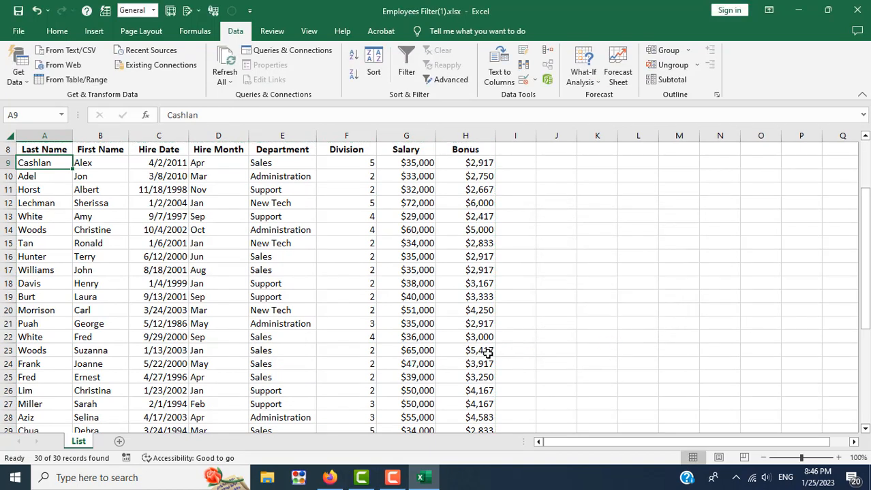
scroll(487, 354, up, 3)
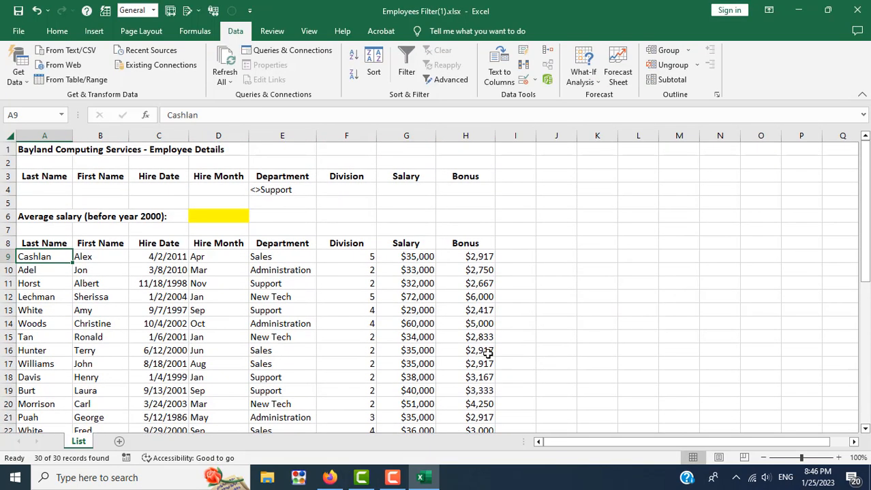
Start an advanced filter on A8:H38, check lesson steps 6 to 9 in Firefox, and set the criteria range to A3:H4 in Excel
click(271, 192)
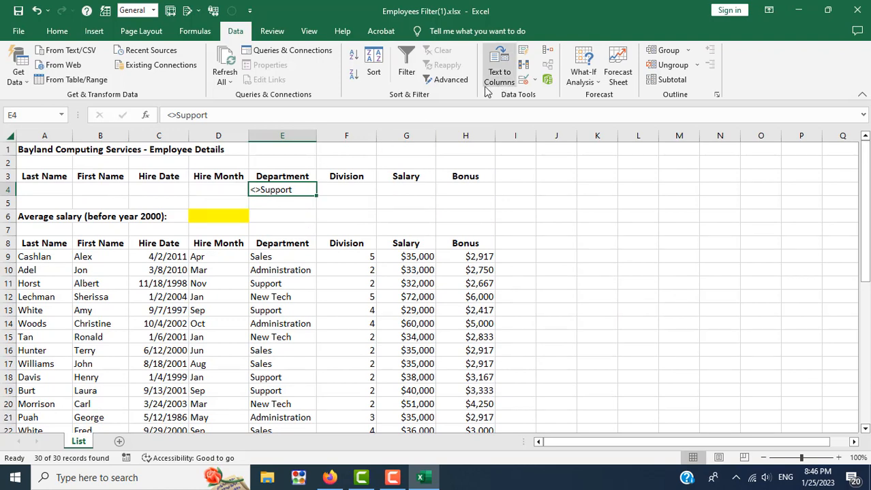
click(452, 80)
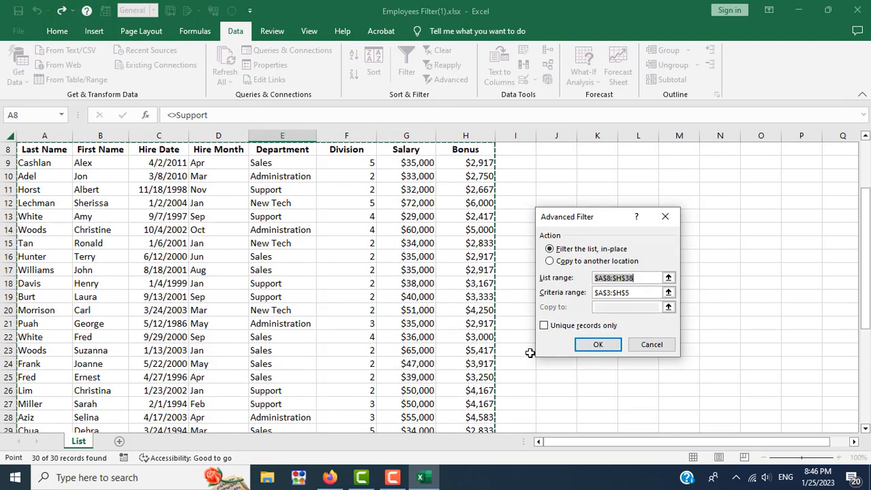
scroll(530, 353, down, 16)
scroll(533, 358, up, 8)
scroll(533, 358, up, 10)
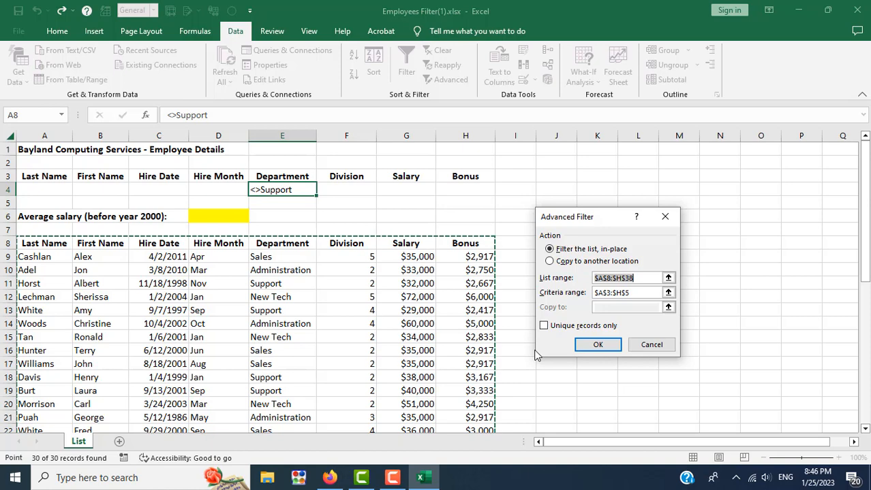
click(331, 479)
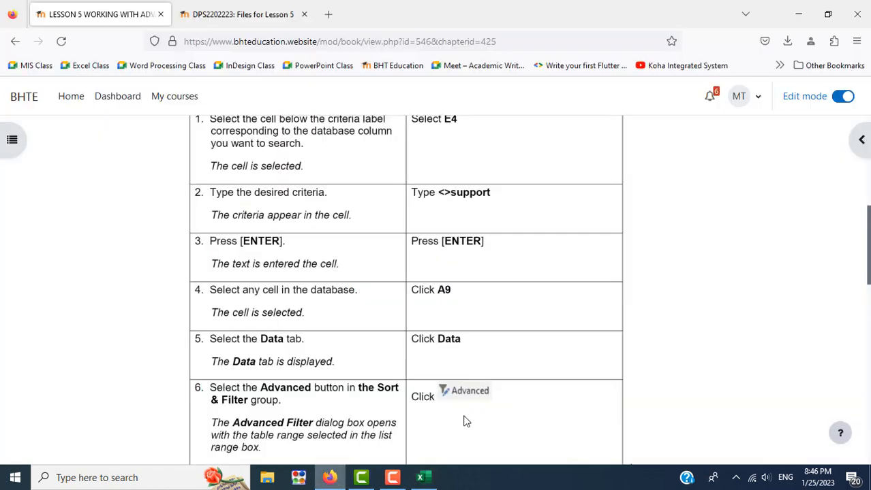
scroll(765, 316, down, 4)
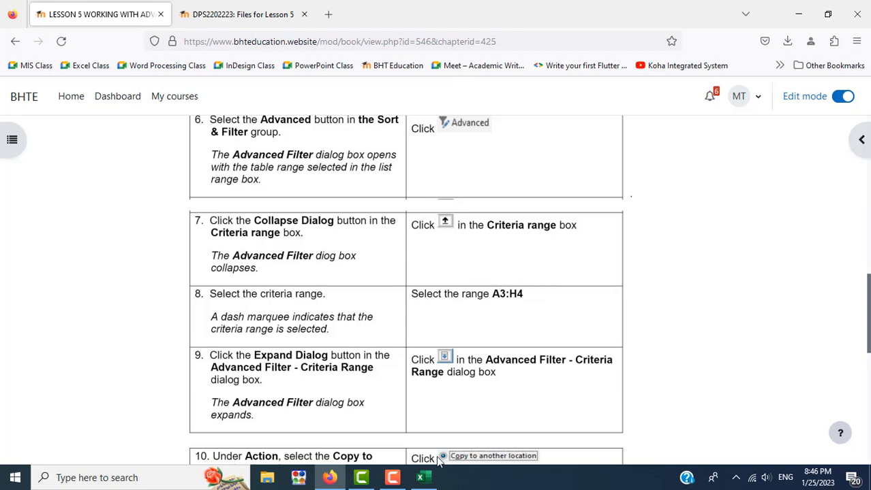
click(423, 477)
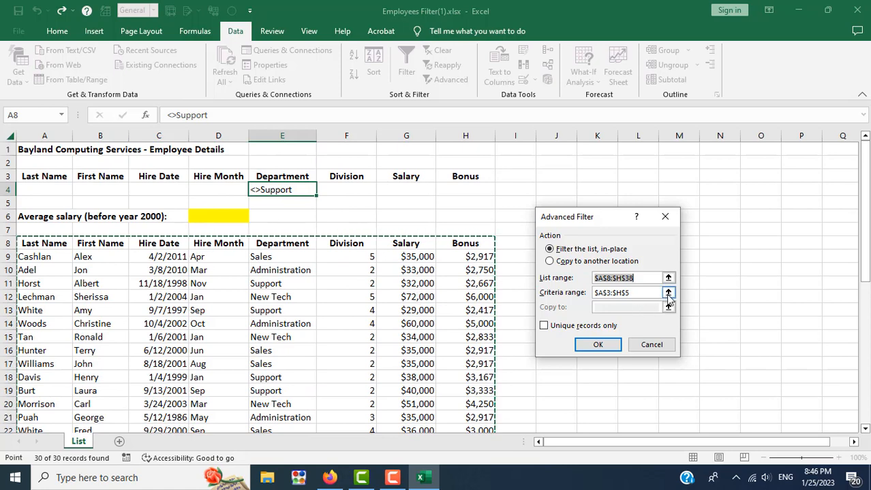
click(667, 294)
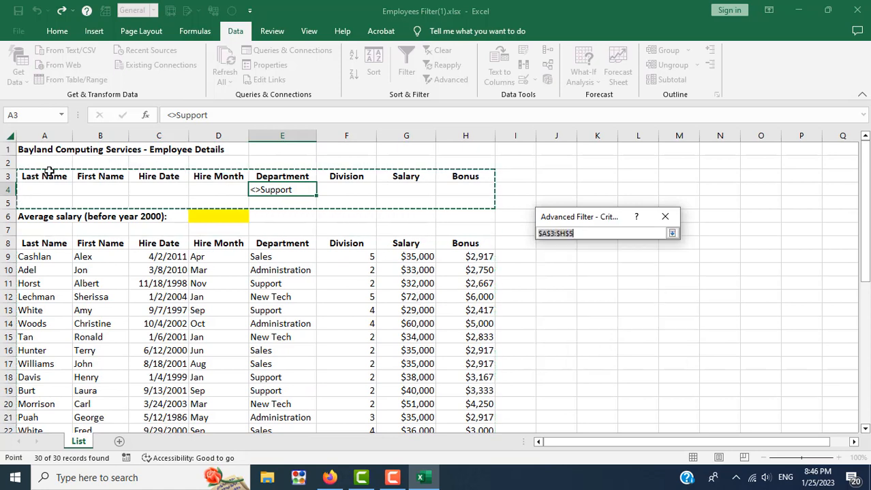
drag(30, 176, 460, 192)
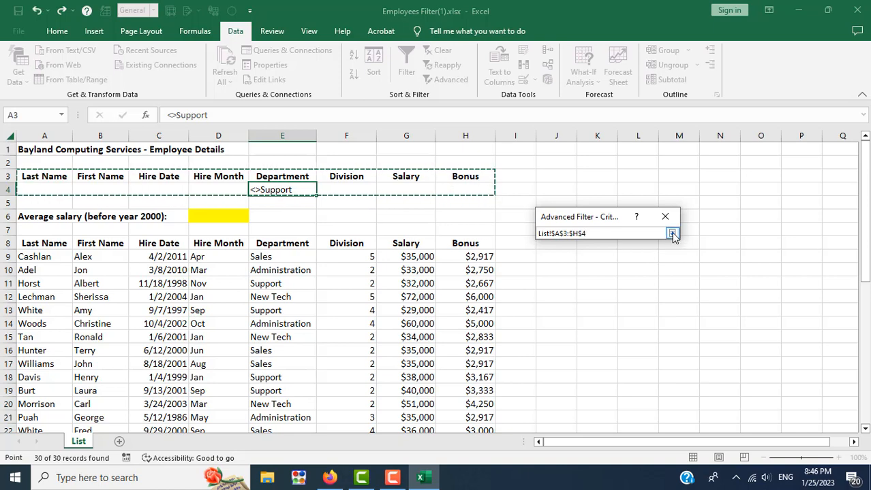
click(672, 234)
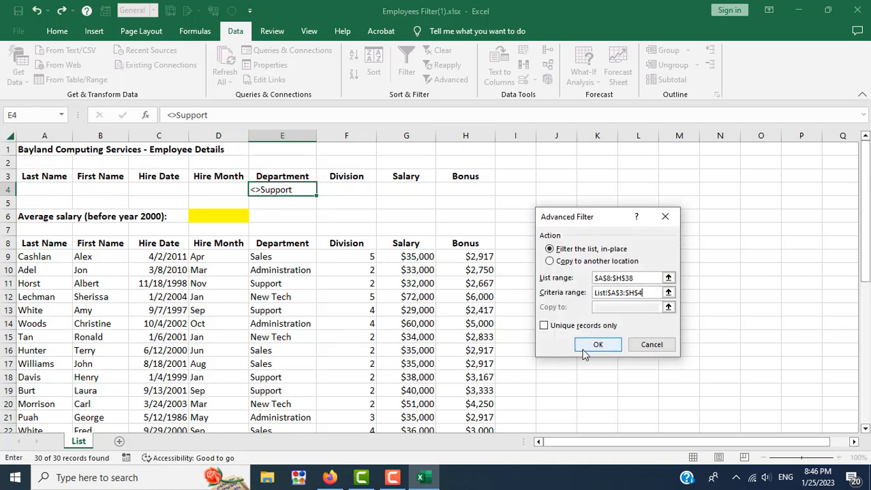
Set the advanced filter to copy to another location, and read lesson steps 10 to 13 in Firefox before returning to Excel
click(549, 262)
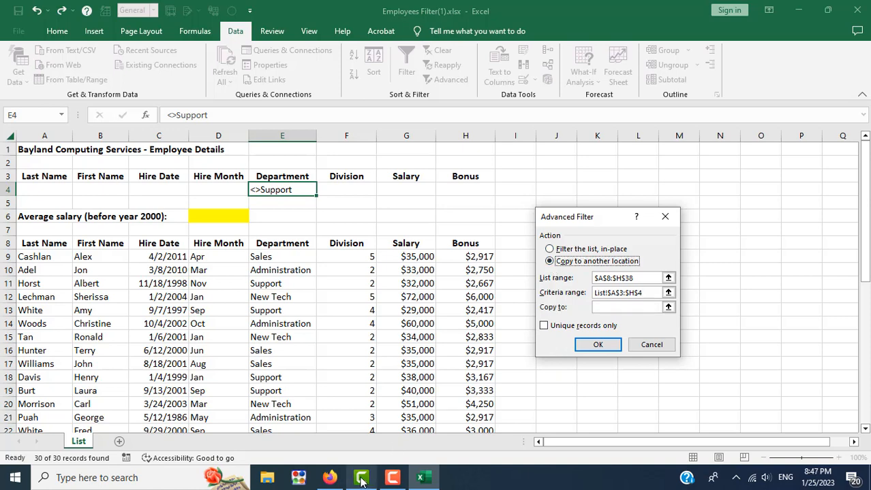
click(332, 480)
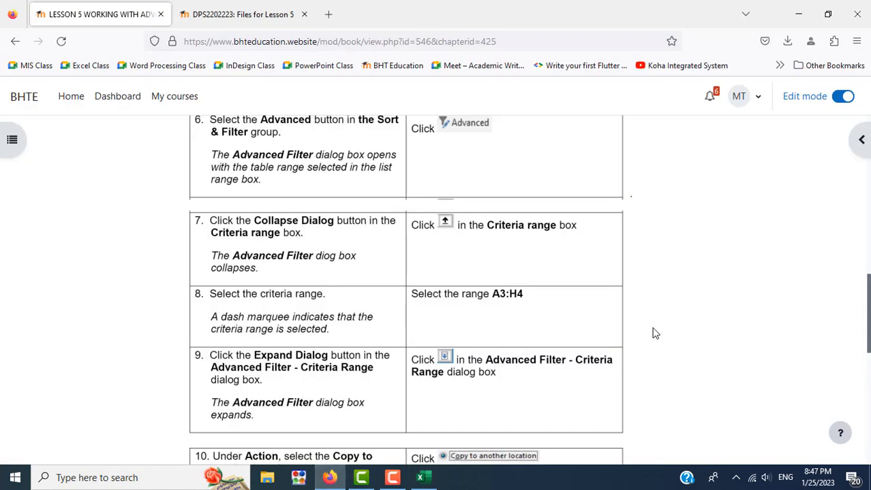
scroll(657, 330, down, 3)
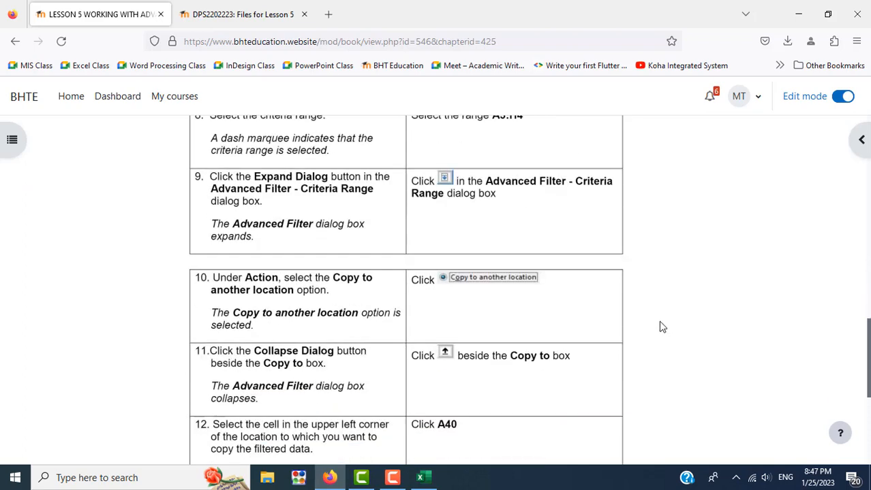
scroll(661, 328, down, 3)
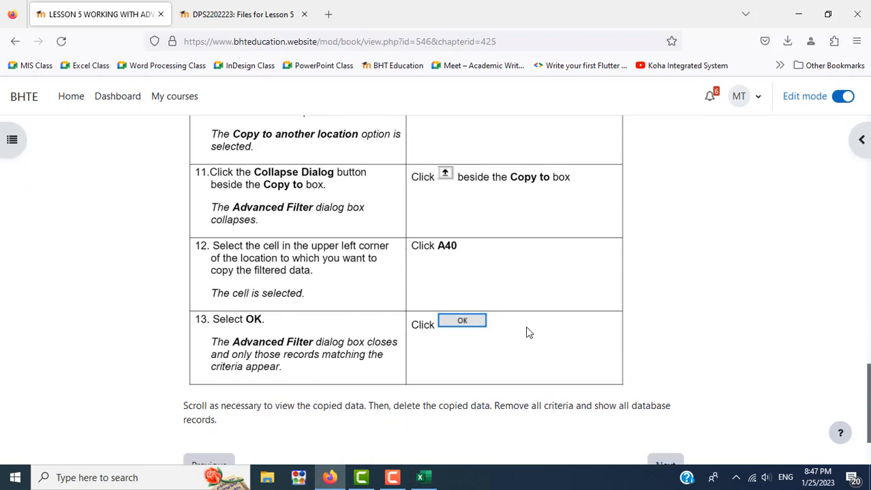
click(423, 478)
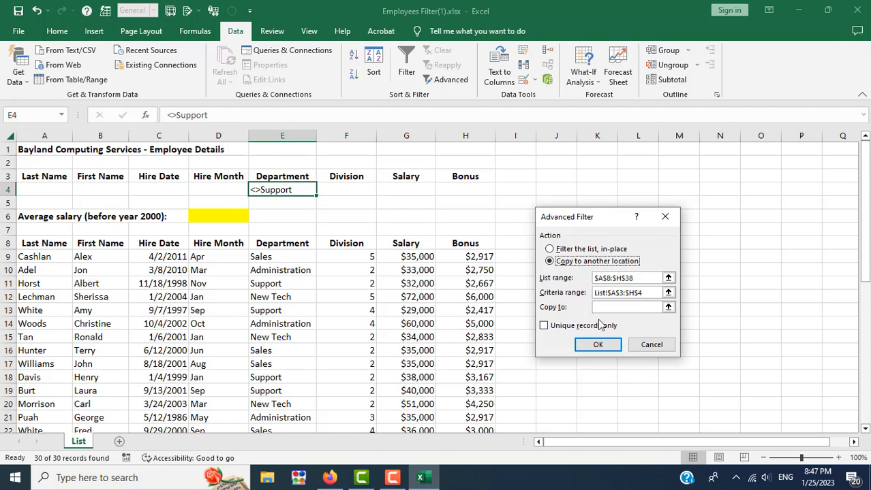
Set cell A40 as the copy destination and run the advanced filter to copy the records outside Support
click(597, 344)
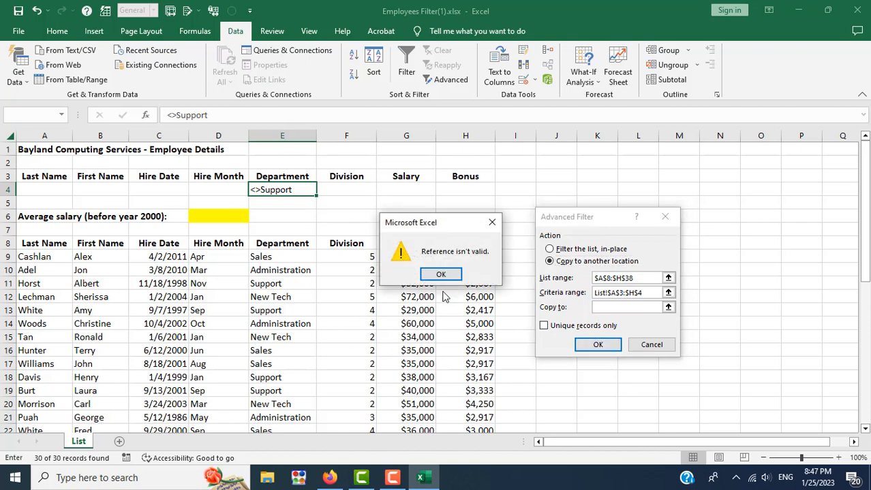
click(441, 274)
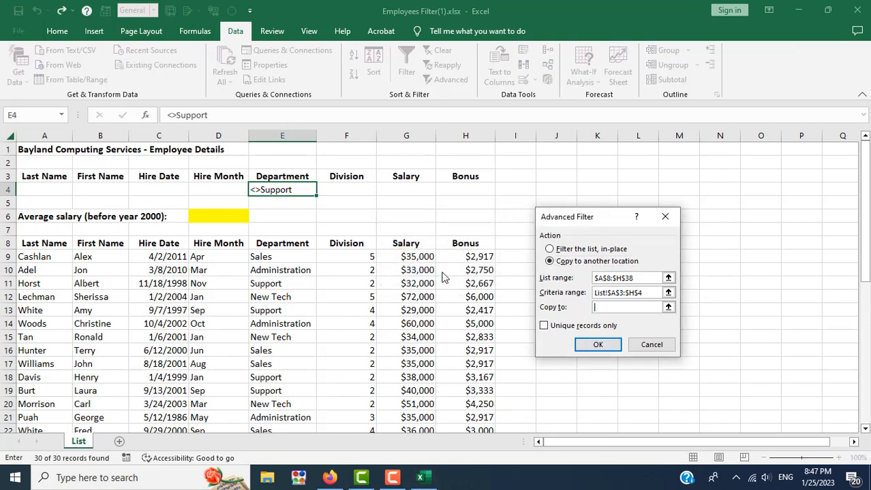
scroll(449, 285, down, 7)
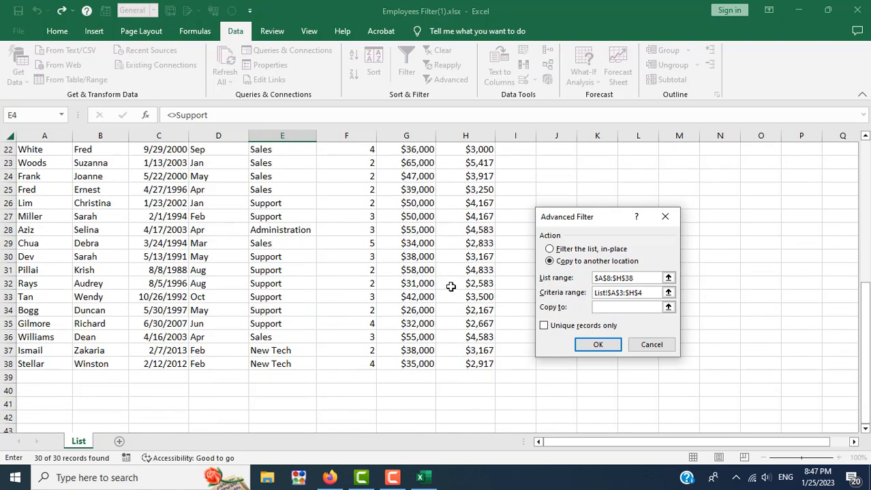
click(669, 309)
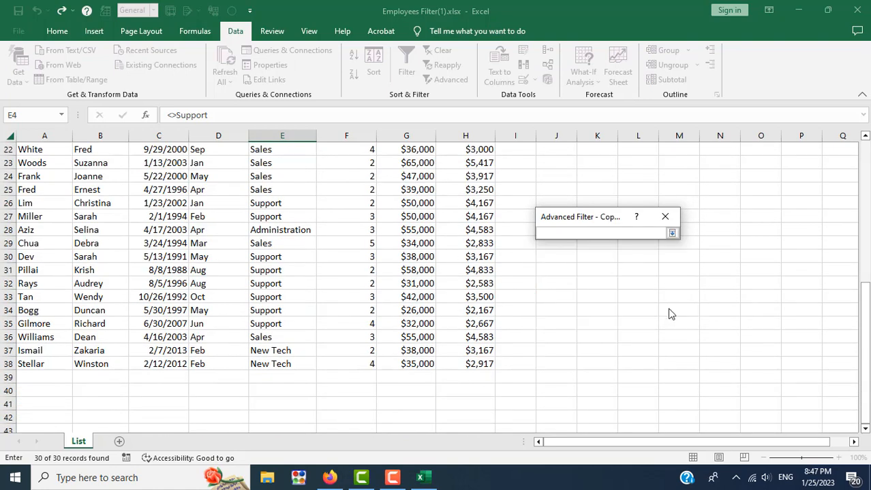
scroll(148, 326, down, 2)
click(38, 300)
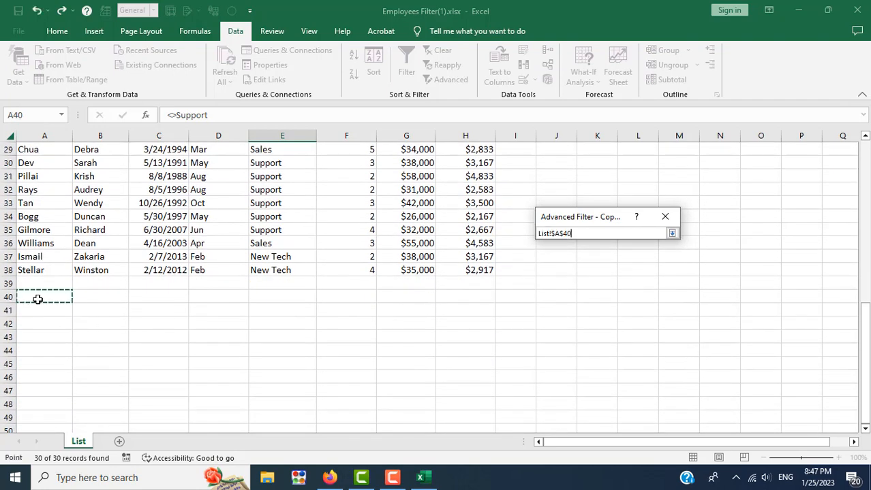
click(671, 233)
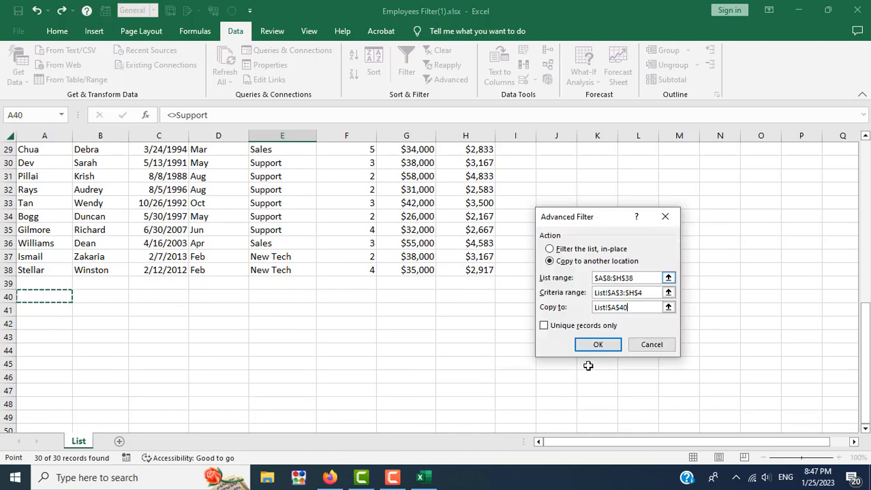
click(597, 345)
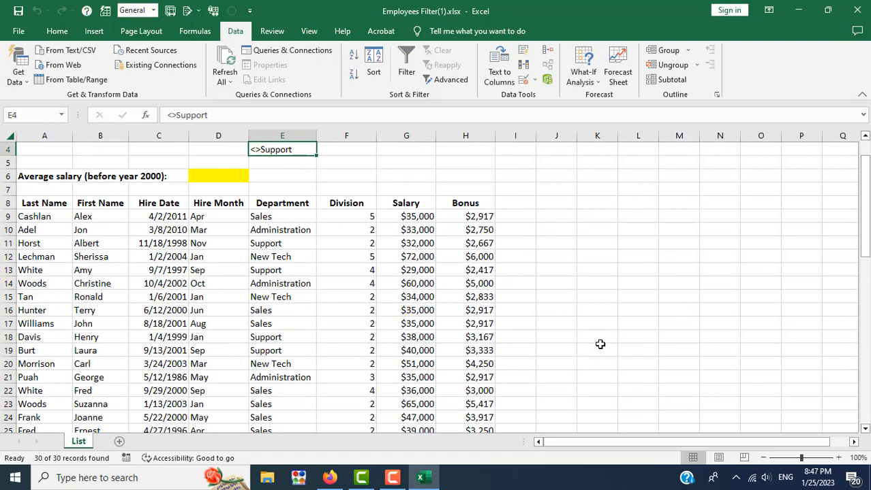
Examine the copied records in A40:H58, especially their Department values, against the original list, and return to the lesson in Firefox
scroll(599, 344, up, 1)
scroll(600, 344, down, 16)
scroll(600, 344, up, 5)
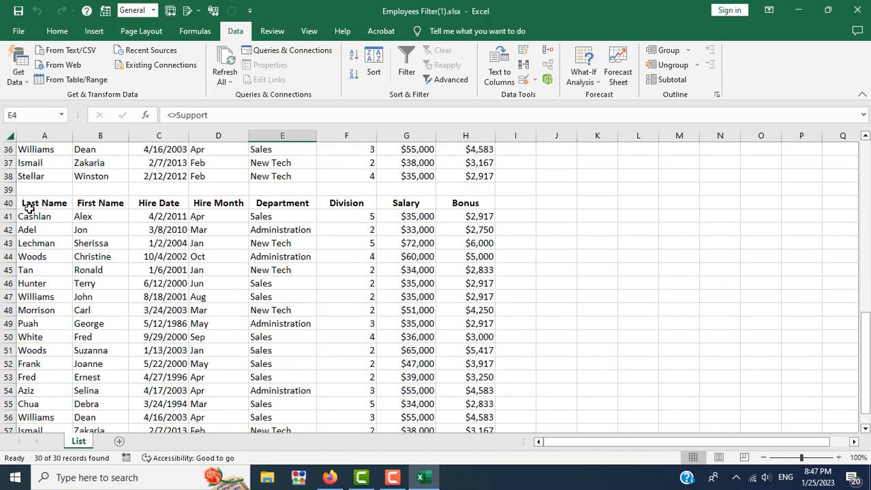
drag(24, 206, 466, 406)
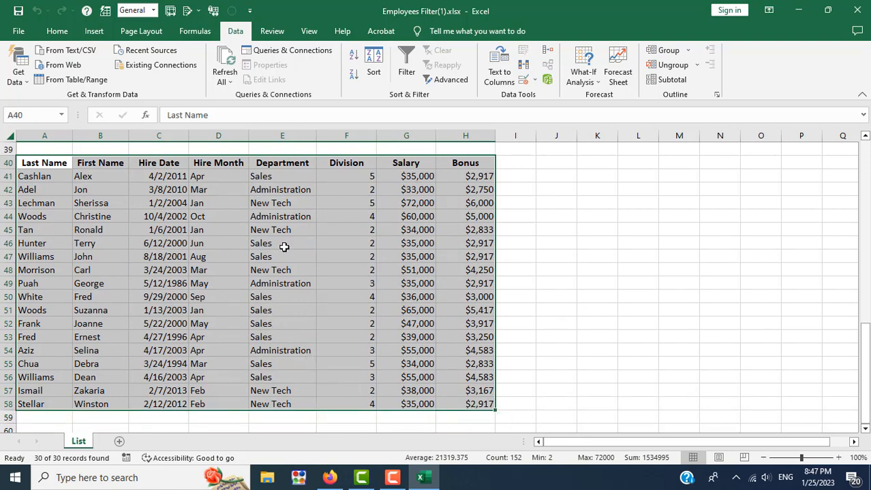
click(269, 164)
click(271, 176)
click(282, 204)
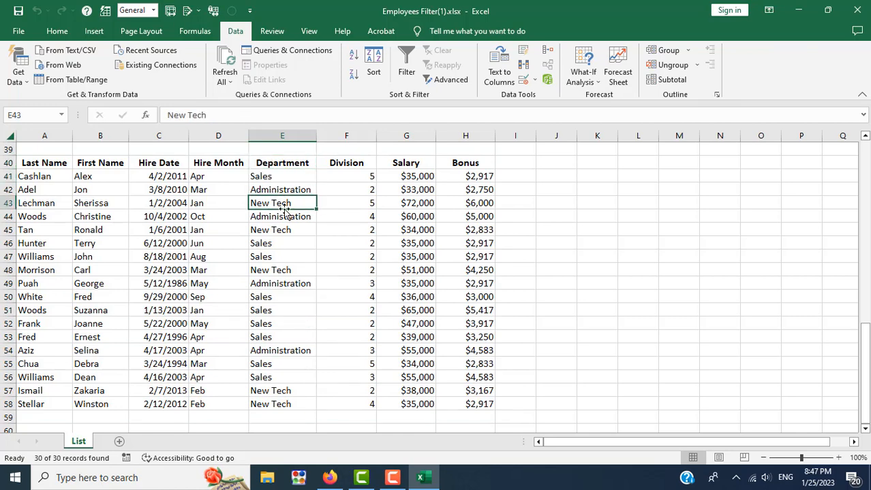
click(530, 309)
scroll(545, 314, up, 7)
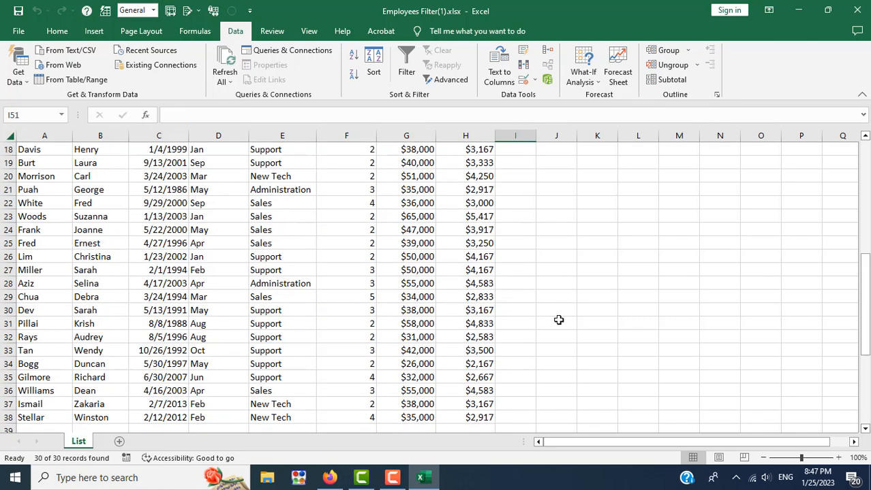
scroll(412, 405, up, 6)
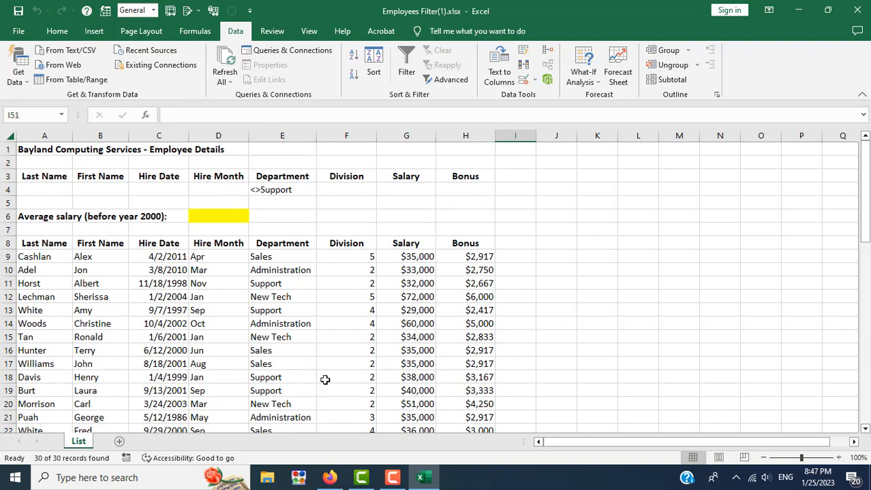
click(330, 478)
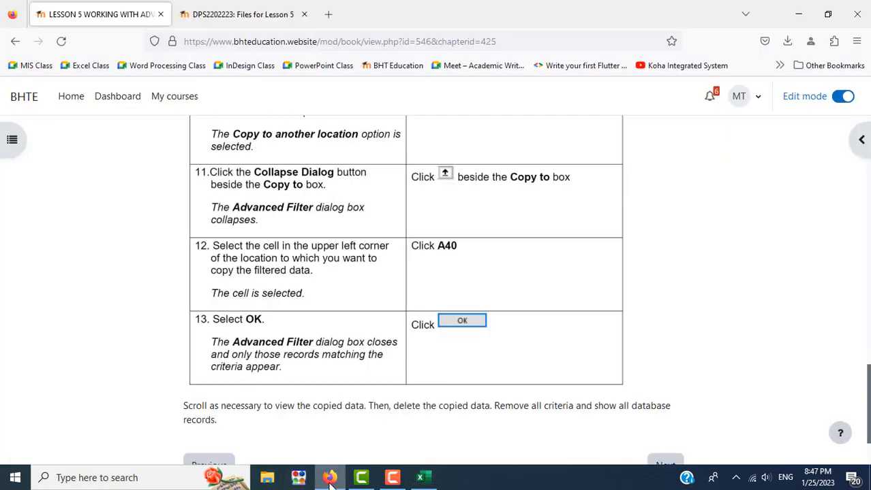
Open section 5.9 Review Exercise and read through its eight tasks on advanced filters for the Product Info workbook
scroll(643, 387, down, 2)
click(667, 383)
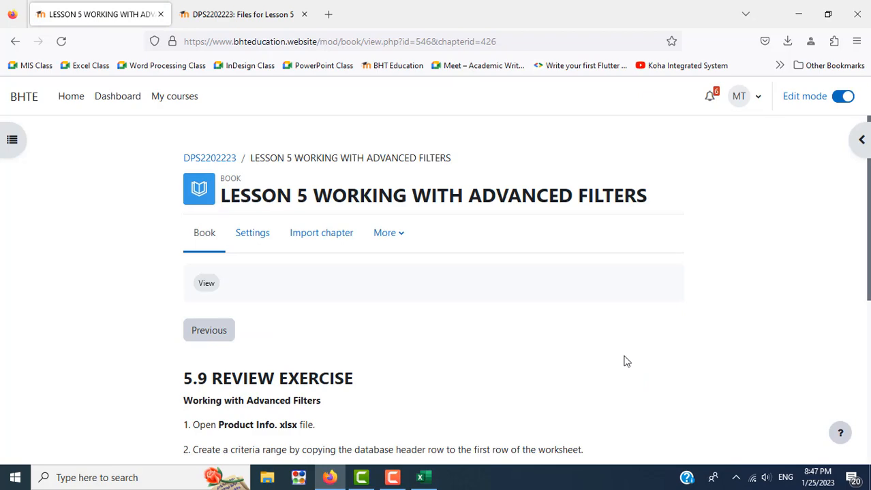
scroll(626, 361, down, 3)
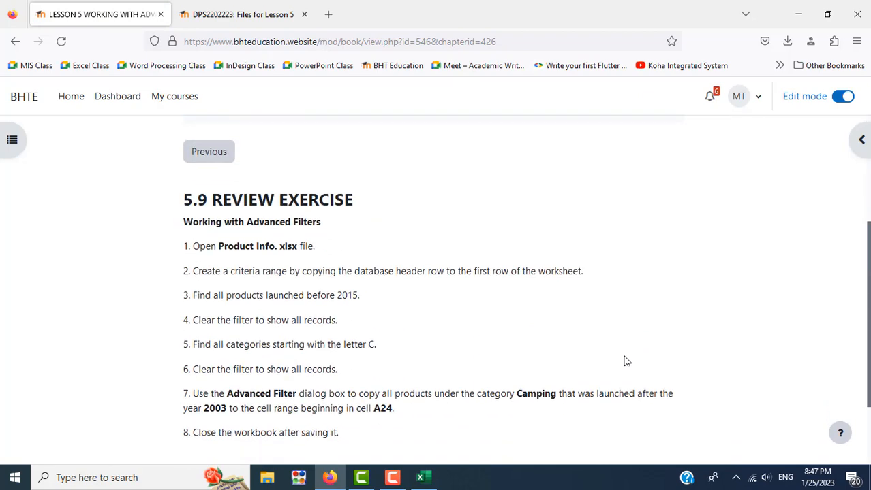
scroll(626, 361, down, 2)
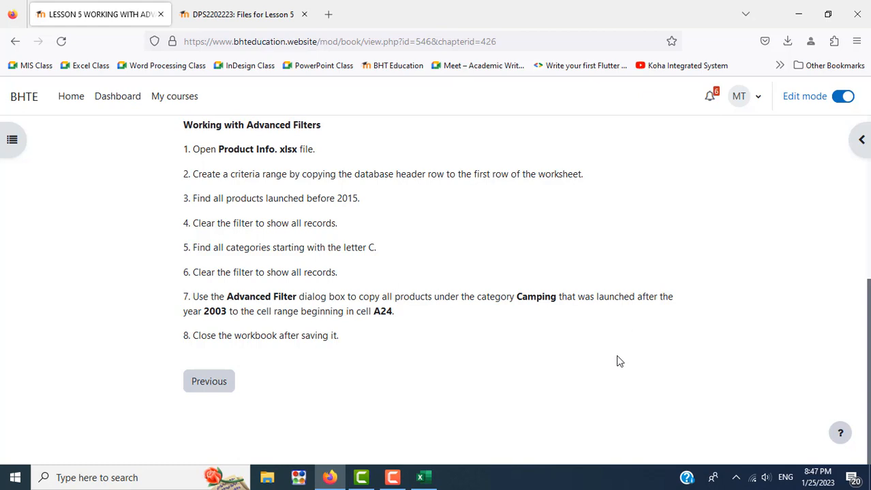
scroll(619, 362, up, 1)
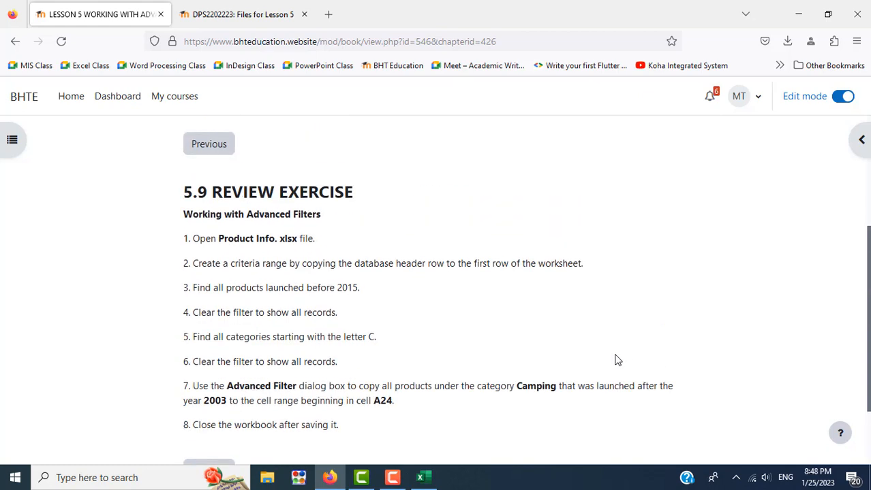
scroll(619, 362, down, 2)
Go back through section 5.8 to the section before it and highlight the three tasks under "Practice the concept"
click(210, 385)
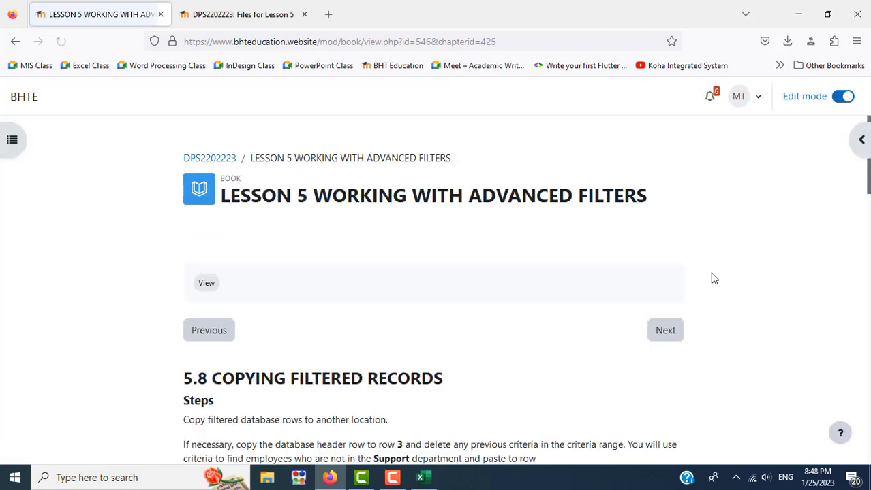
scroll(713, 278, down, 10)
scroll(713, 279, down, 3)
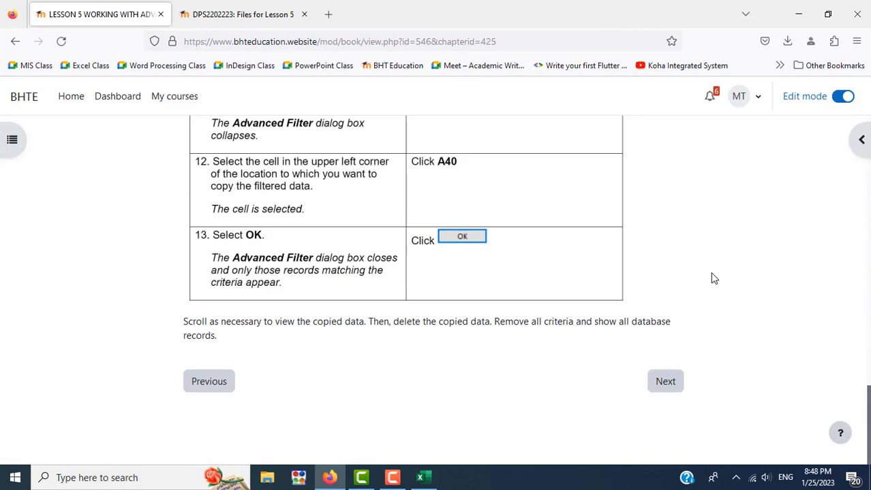
click(210, 385)
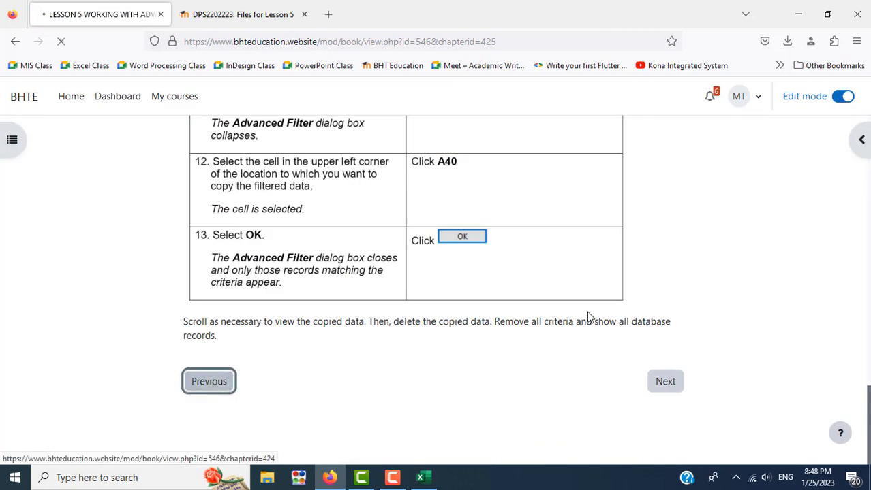
scroll(590, 318, down, 15)
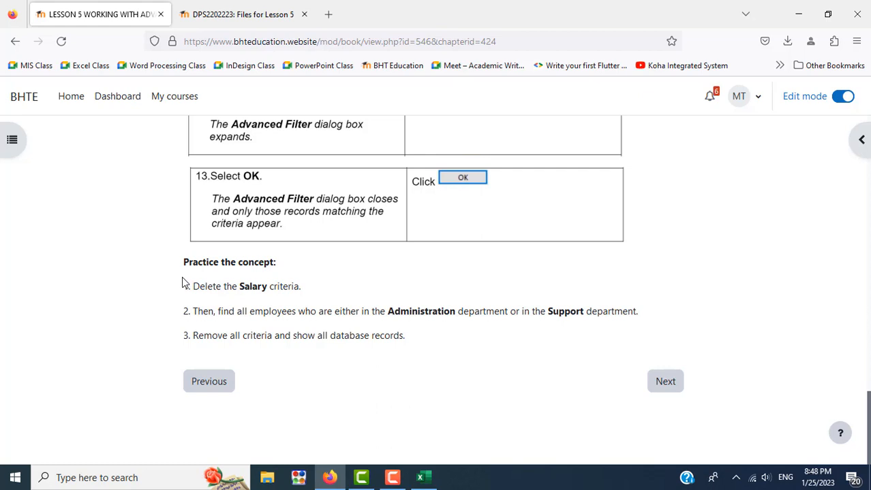
click(186, 287)
drag(186, 286, 426, 350)
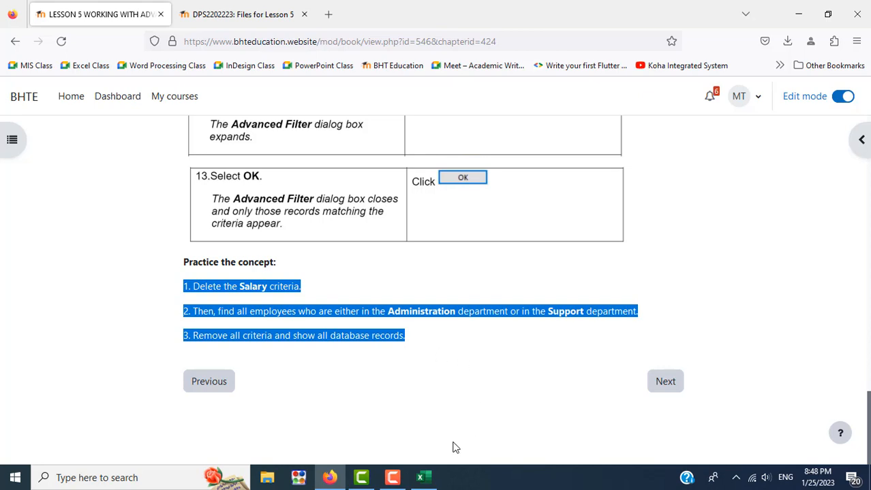
click(392, 478)
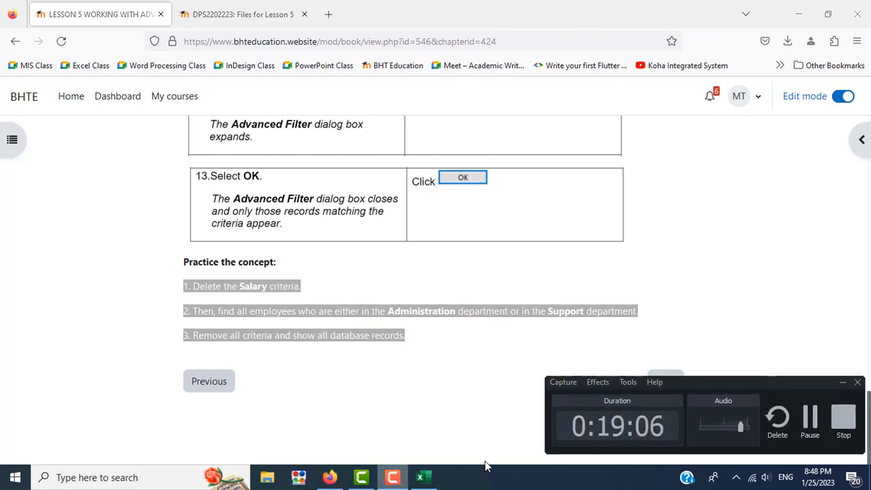